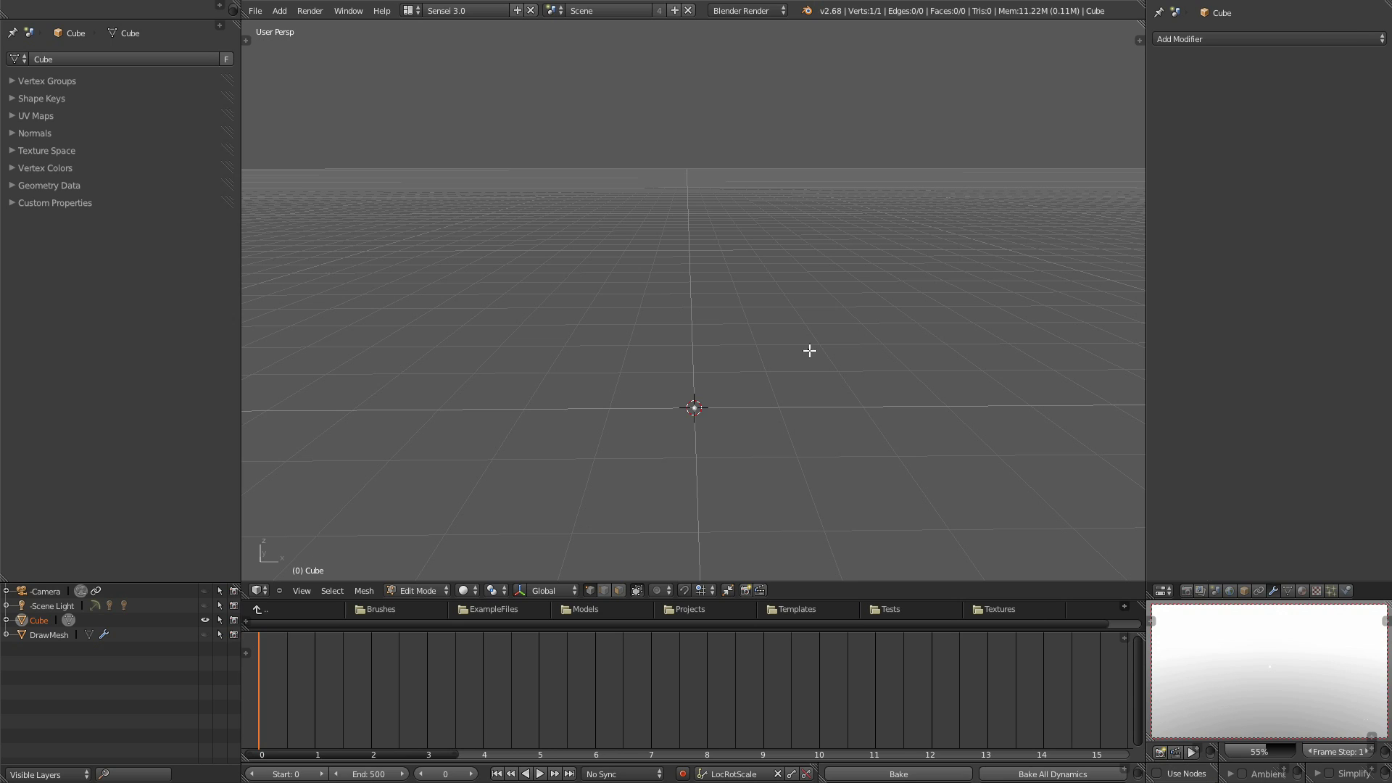
In top view, extrude the vertex at the origin ten times to trace an open, irregular outline around the centre.
{"action": "key", "text": "KP_7"}
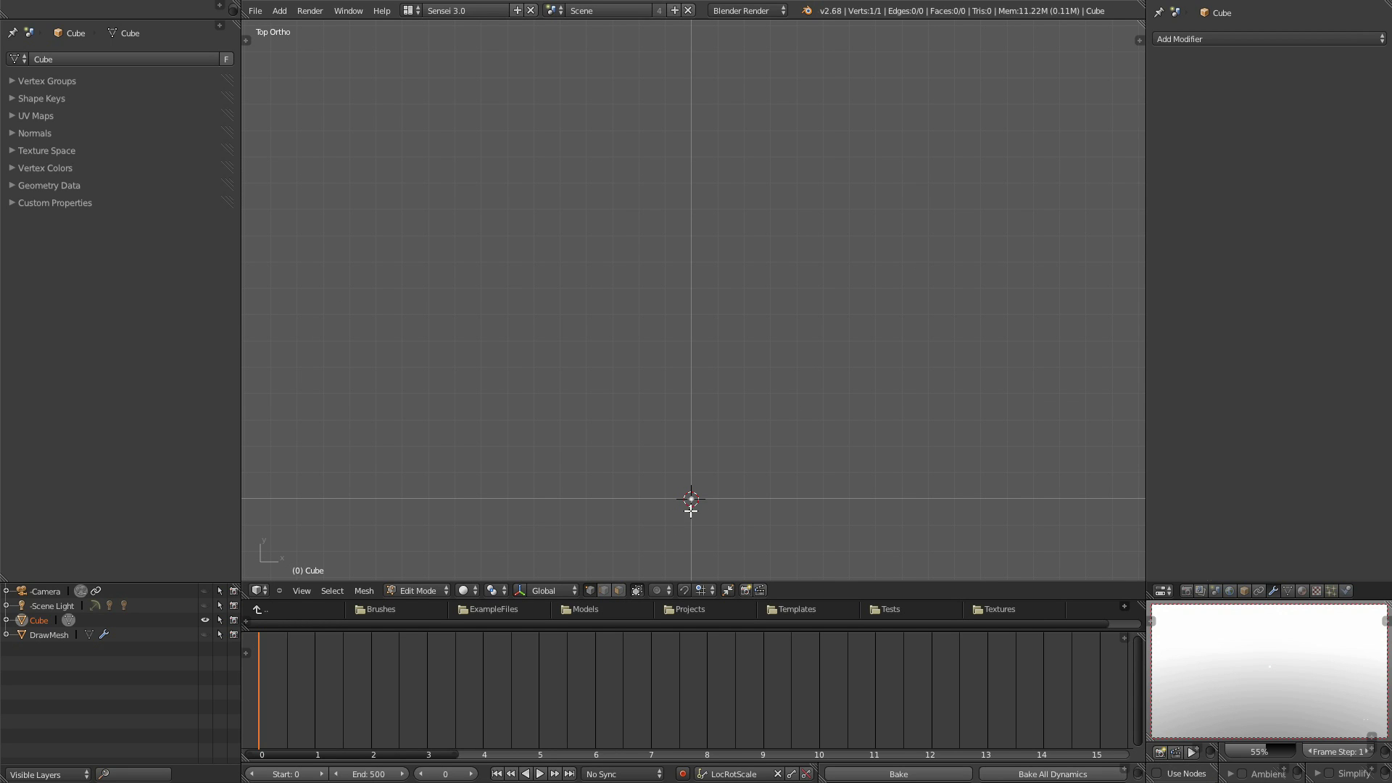
{"action": "key", "text": "e"}
{"action": "left_click", "coordinate": [774, 480]}
{"action": "middle_click_drag", "start_coordinate": [777, 491], "coordinate": [730, 475]}
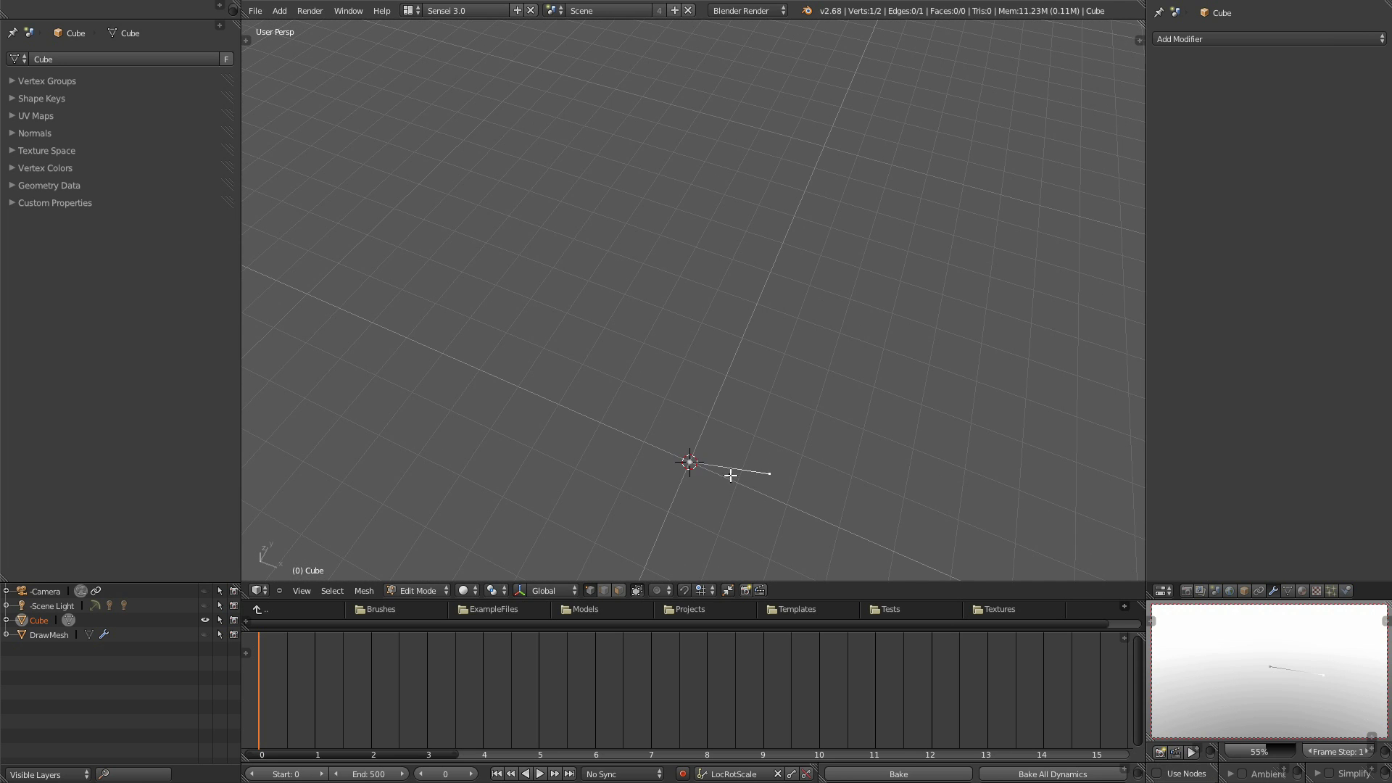
{"action": "key", "text": "KP_7"}
{"action": "scroll", "coordinate": [767, 473], "scroll_direction": "up", "scroll_amount": 1, "text": "shift"}
{"action": "scroll", "coordinate": [768, 473], "scroll_direction": "down", "scroll_amount": 1, "text": "ctrl"}
{"action": "scroll", "coordinate": [873, 454], "scroll_direction": "down", "scroll_amount": 1, "text": "ctrl"}
{"action": "scroll", "coordinate": [833, 449], "scroll_direction": "up", "scroll_amount": 1, "text": "shift"}
{"action": "key", "text": "e"}
{"action": "left_click", "coordinate": [835, 376]}
{"action": "key", "text": "e"}
{"action": "left_click", "coordinate": [918, 353]}
{"action": "key", "text": "e"}
{"action": "left_click", "coordinate": [898, 288]}
{"action": "key", "text": "e"}
{"action": "left_click", "coordinate": [802, 312]}
{"action": "key", "text": "e"}
{"action": "left_click", "coordinate": [800, 193]}
{"action": "key", "text": "e"}
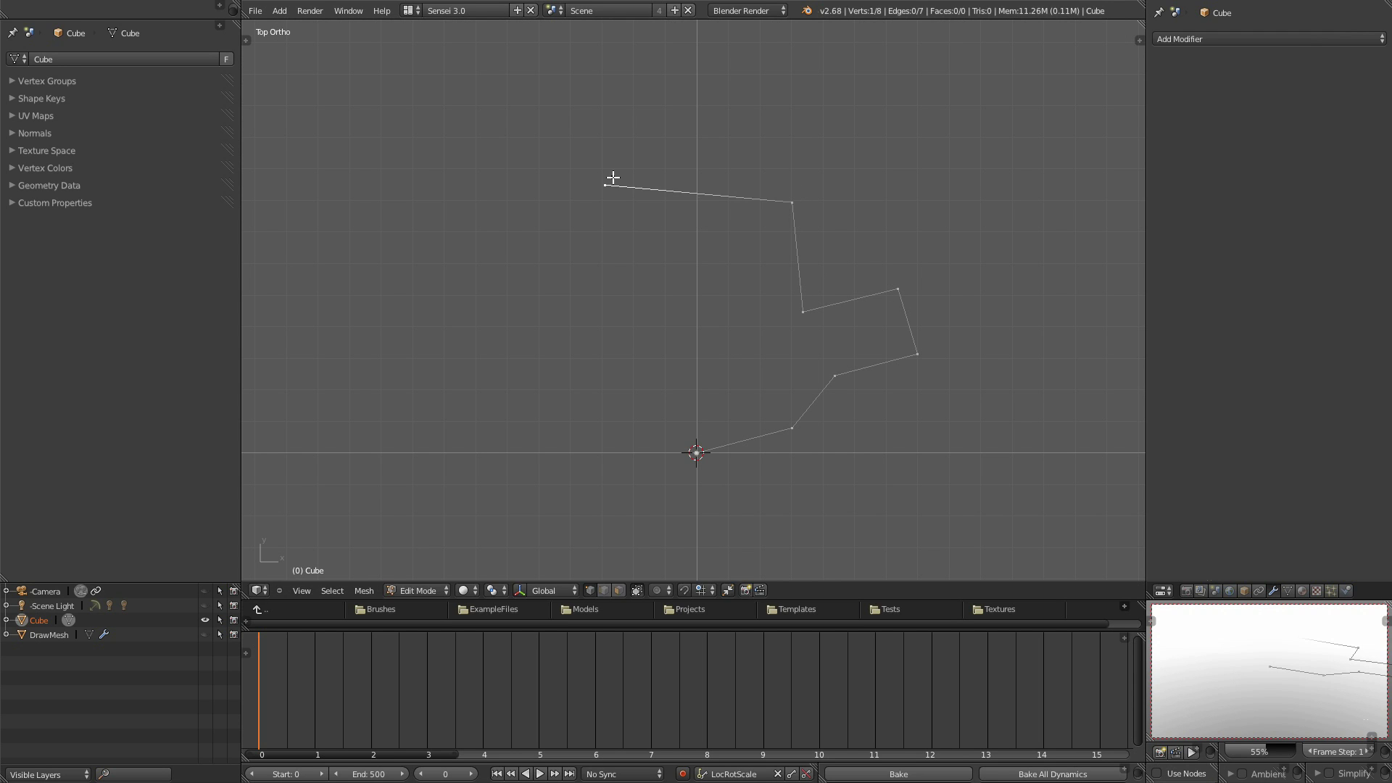
{"action": "left_click", "coordinate": [613, 179]}
{"action": "key", "text": "e"}
{"action": "left_click", "coordinate": [666, 280]}
{"action": "key", "text": "e"}
{"action": "left_click", "coordinate": [527, 350]}
{"action": "key", "text": "e"}
{"action": "left_click", "coordinate": [624, 424]}
Select all vertices of the outline and fill it with a single face.
{"action": "middle_click_drag", "start_coordinate": [729, 413], "coordinate": [762, 302]}
{"action": "key", "text": "a"}
{"action": "scroll", "coordinate": [725, 376], "scroll_direction": "up", "scroll_amount": 1}
{"action": "middle_click_drag", "start_coordinate": [650, 384], "coordinate": [749, 396]}
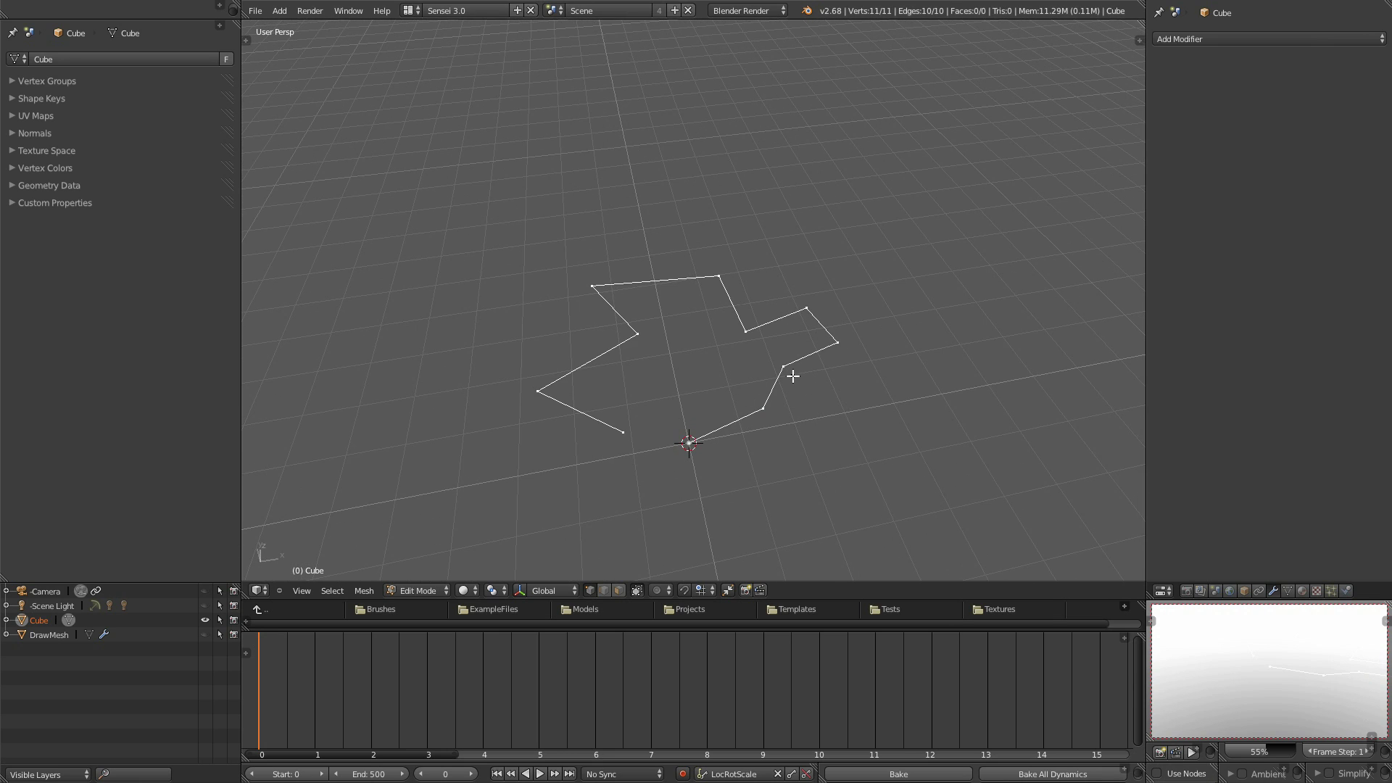
{"action": "middle_click_drag", "start_coordinate": [645, 447], "coordinate": [740, 405]}
{"action": "key", "text": "f"}
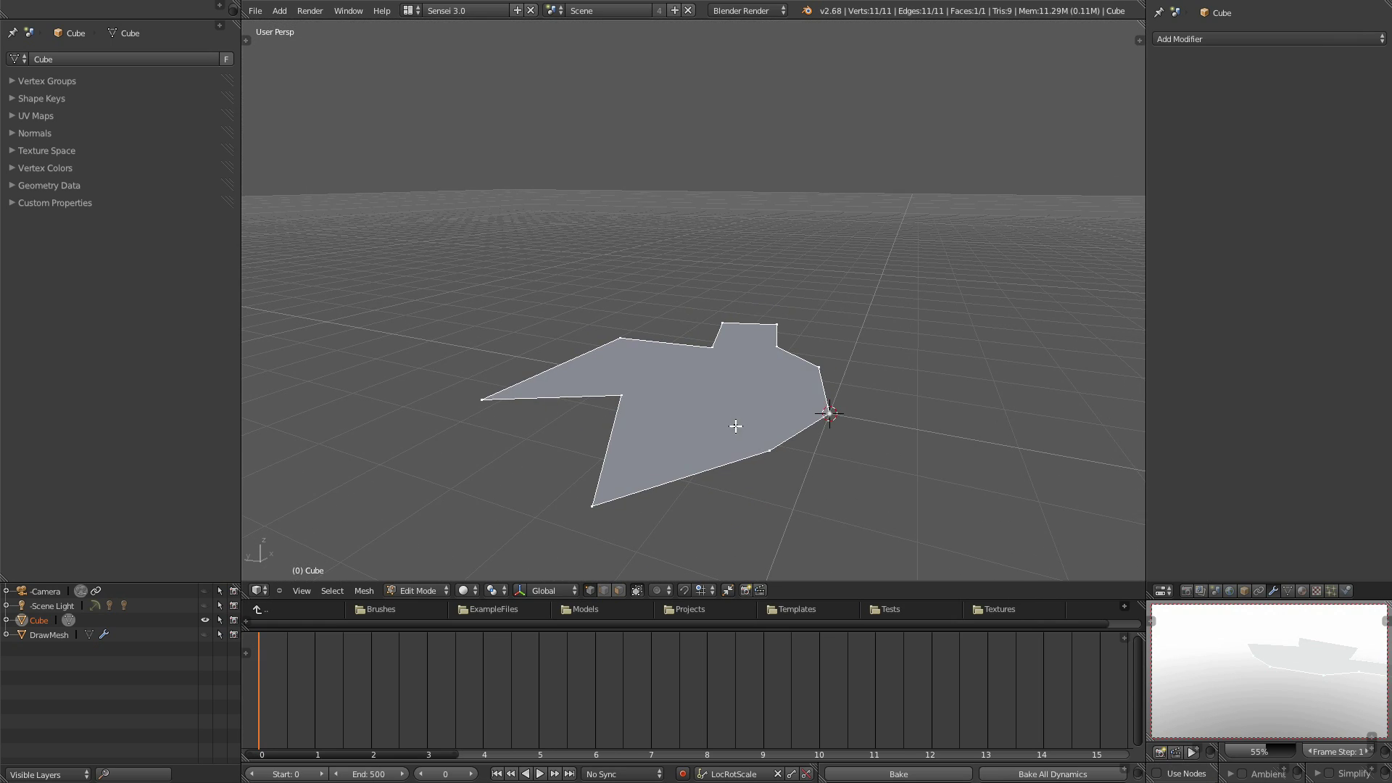
Extrude the filled face upward into a solid, and extrude one side face near the origin outward.
{"action": "key", "text": "e"}
{"action": "left_click", "coordinate": [749, 343]}
{"action": "middle_click_drag", "start_coordinate": [749, 342], "coordinate": [617, 427]}
{"action": "right_click", "coordinate": [643, 400]}
{"action": "key", "text": "e"}
{"action": "left_click", "coordinate": [559, 428]}
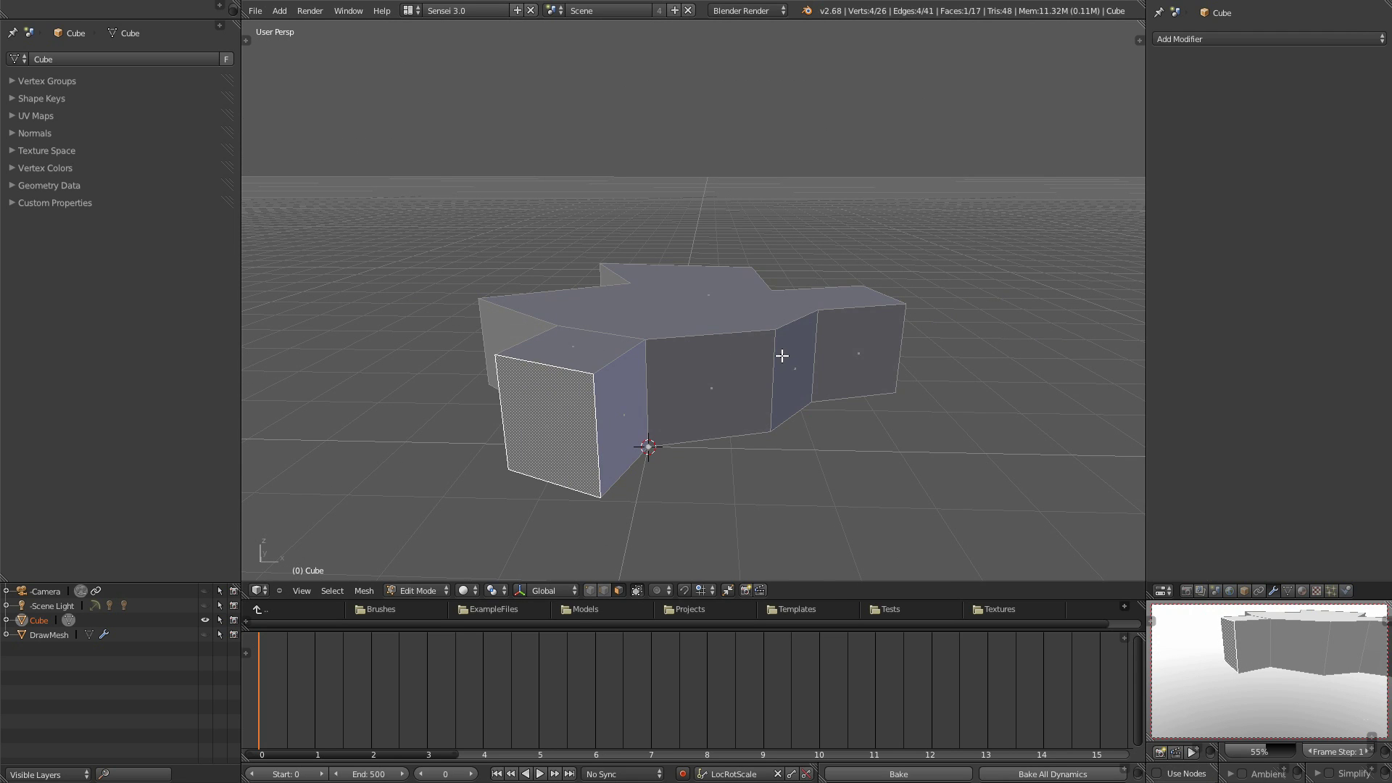
Inset the end face of the extruded side block and extrude the inset face outward.
{"action": "key", "text": "i"}
{"action": "left_click", "coordinate": [640, 398]}
{"action": "key", "text": "e"}
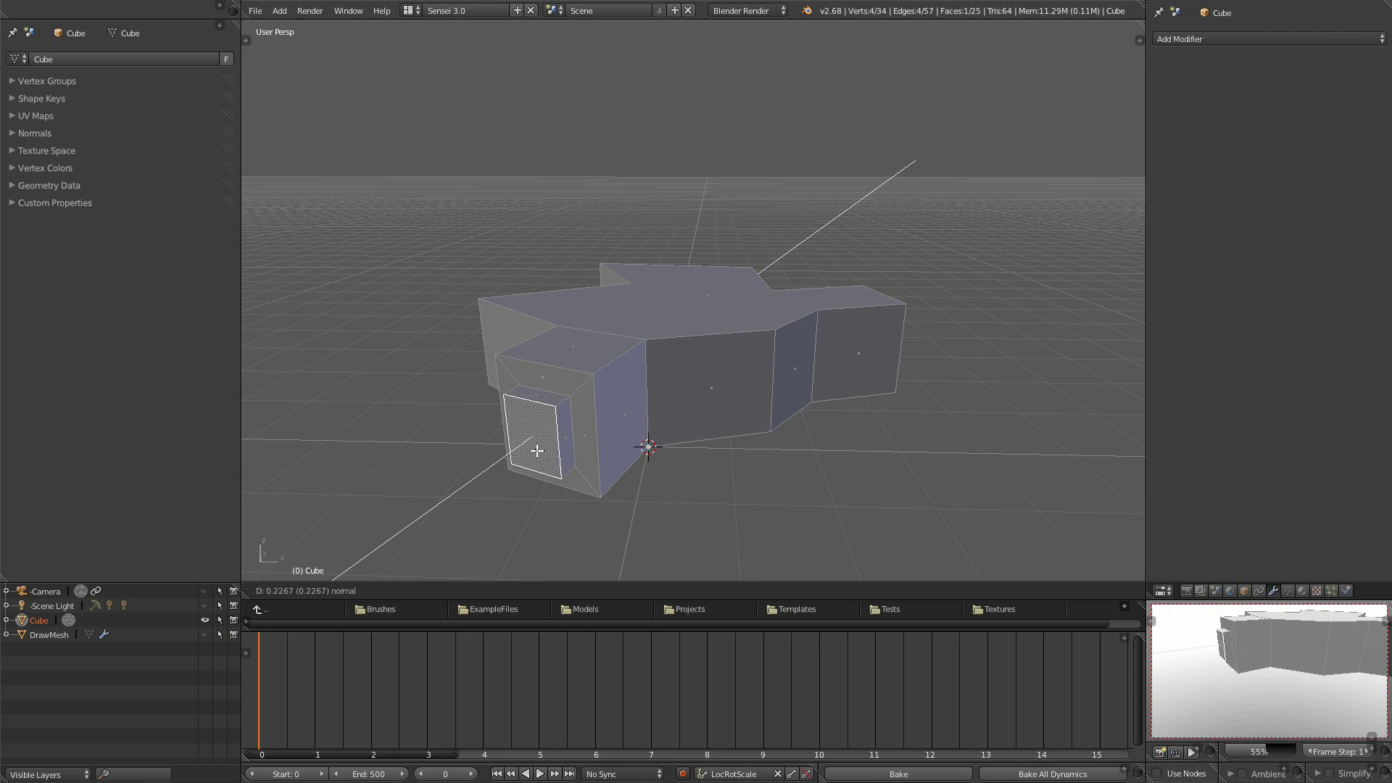
{"action": "left_click", "coordinate": [467, 500]}
{"action": "middle_click_drag", "start_coordinate": [793, 324], "coordinate": [633, 393]}
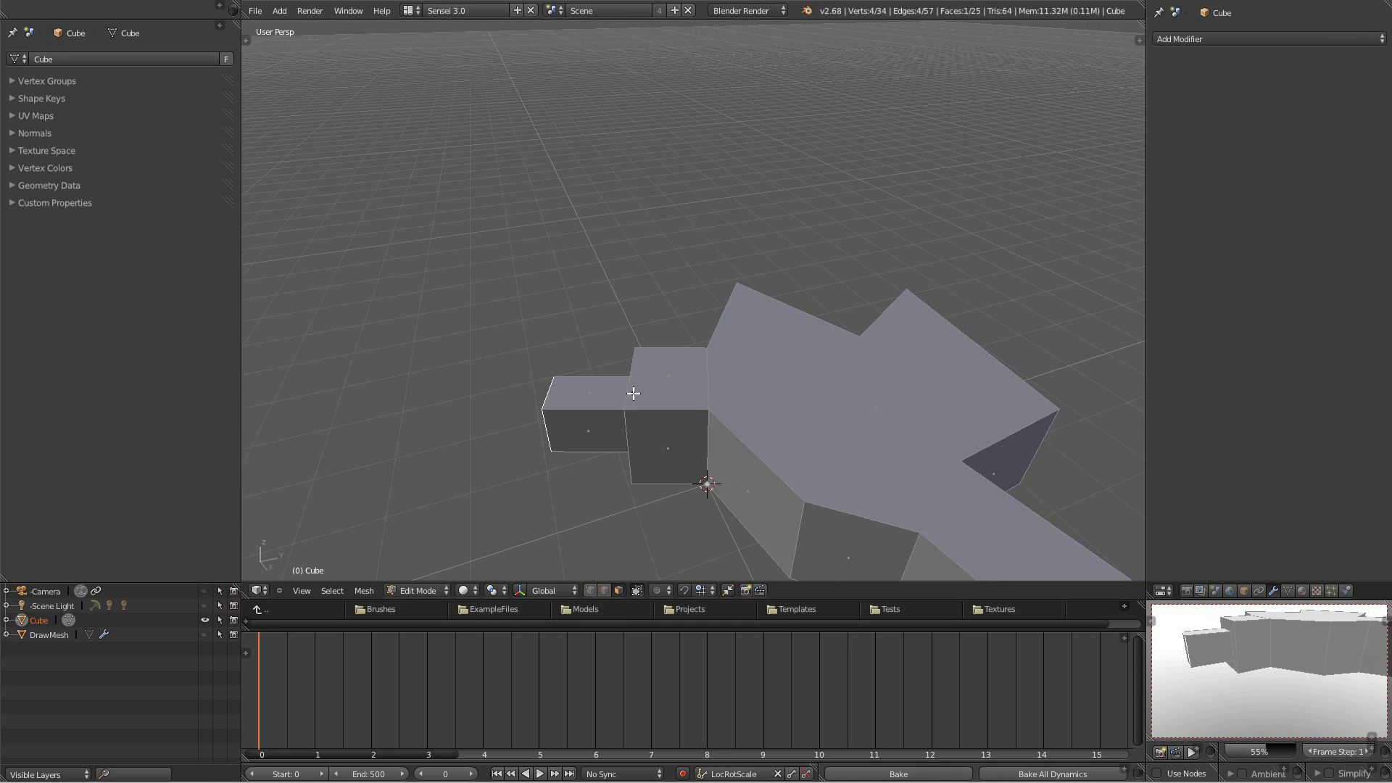
{"action": "middle_click_drag", "start_coordinate": [826, 401], "coordinate": [691, 389]}
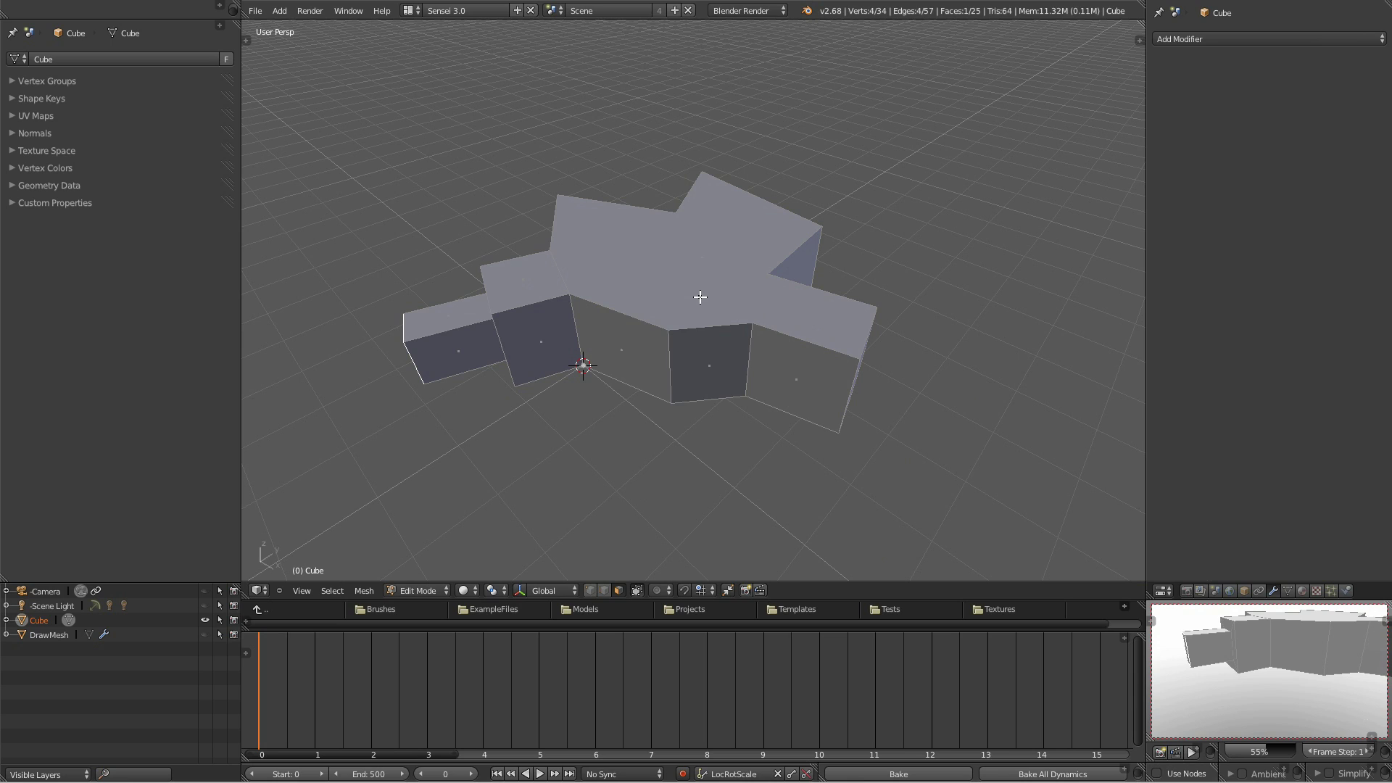
Return to Object Mode and delete the extruded mesh object.
{"action": "key", "text": "Tab"}
{"action": "key", "text": "x"}
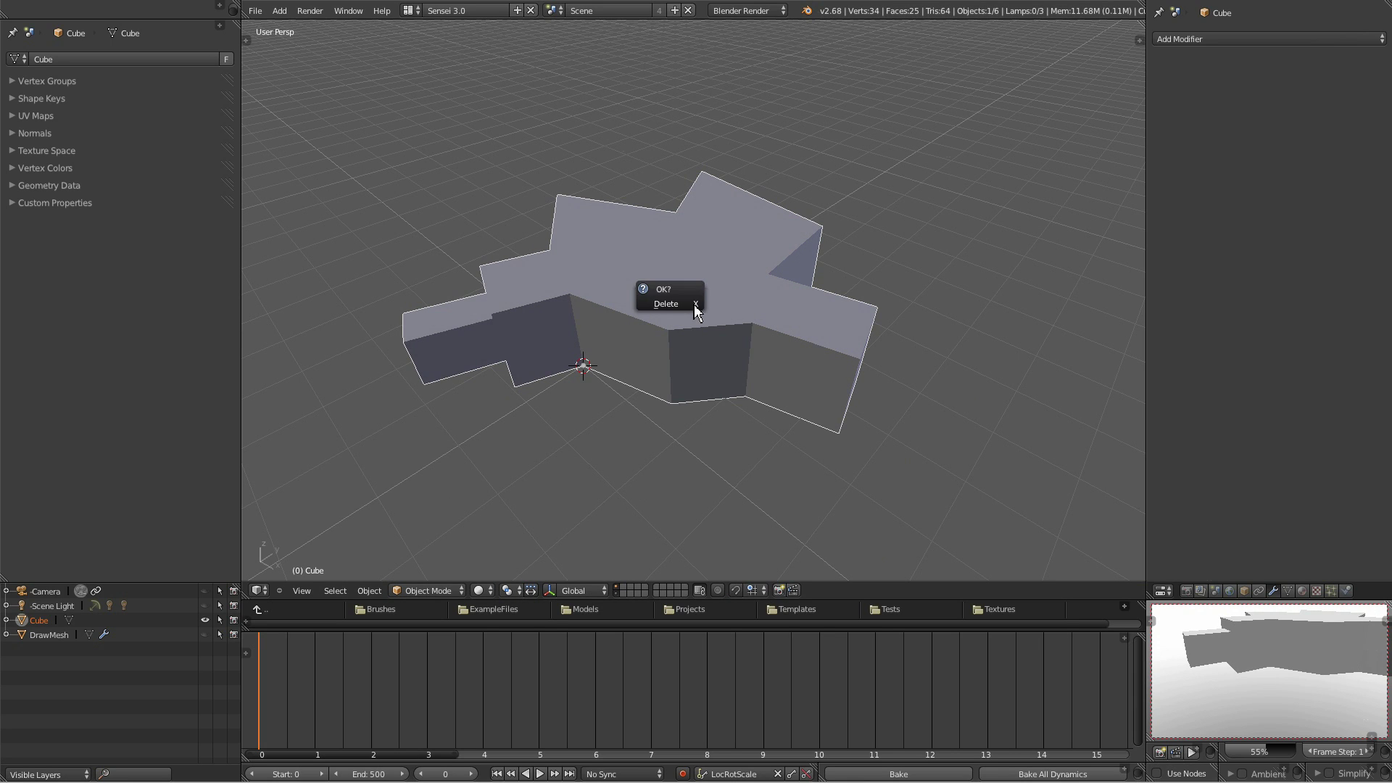
{"action": "left_click", "coordinate": [676, 308]}
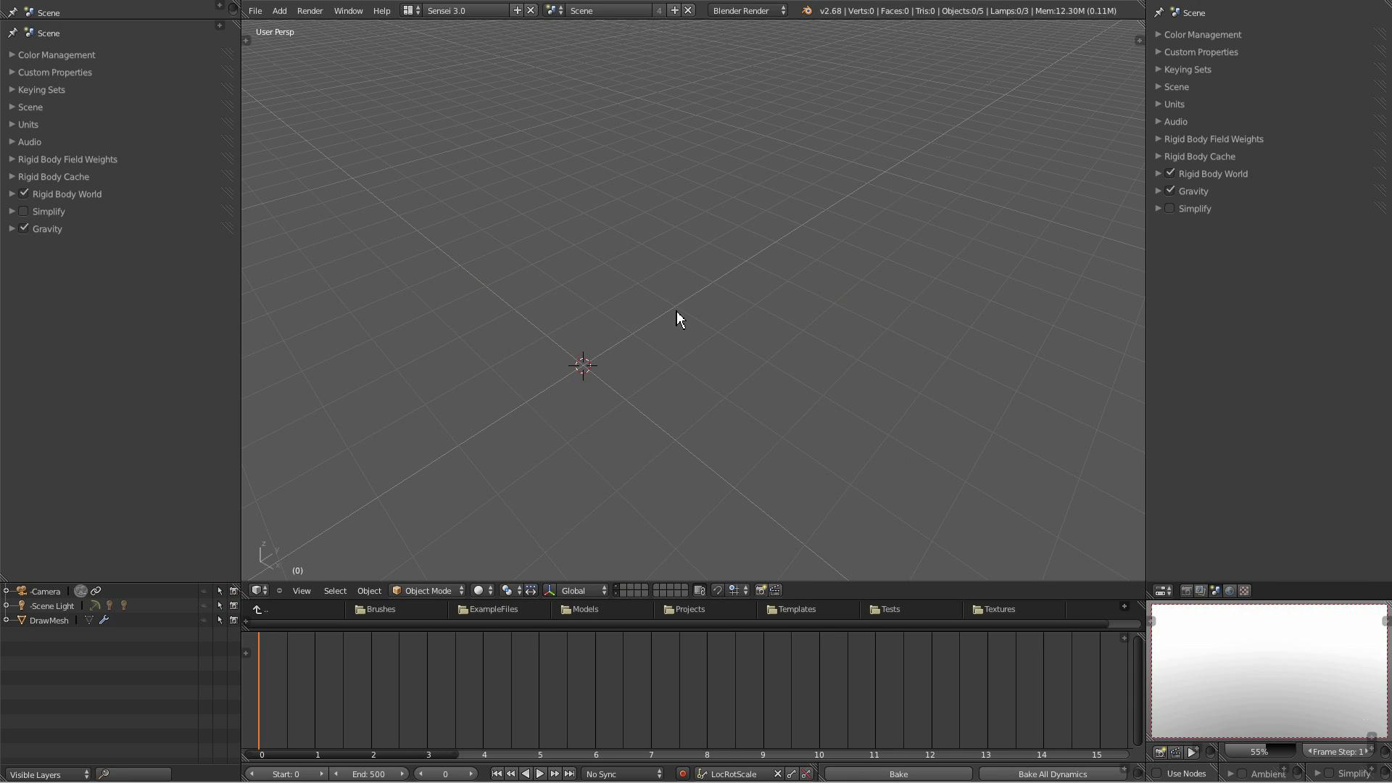
Add a new cube and select one of its side faces in Edit Mode.
{"action": "key", "text": "shift+a"}
{"action": "left_click", "coordinate": [718, 325]}
{"action": "mouse_move", "coordinate": [718, 327]}
{"action": "middle_mouse_down"}
{"action": "mouse_move", "coordinate": [679, 383]}
{"action": "mouse_move", "coordinate": [721, 350]}
{"action": "middle_mouse_up"}
{"action": "key", "text": "Tab"}
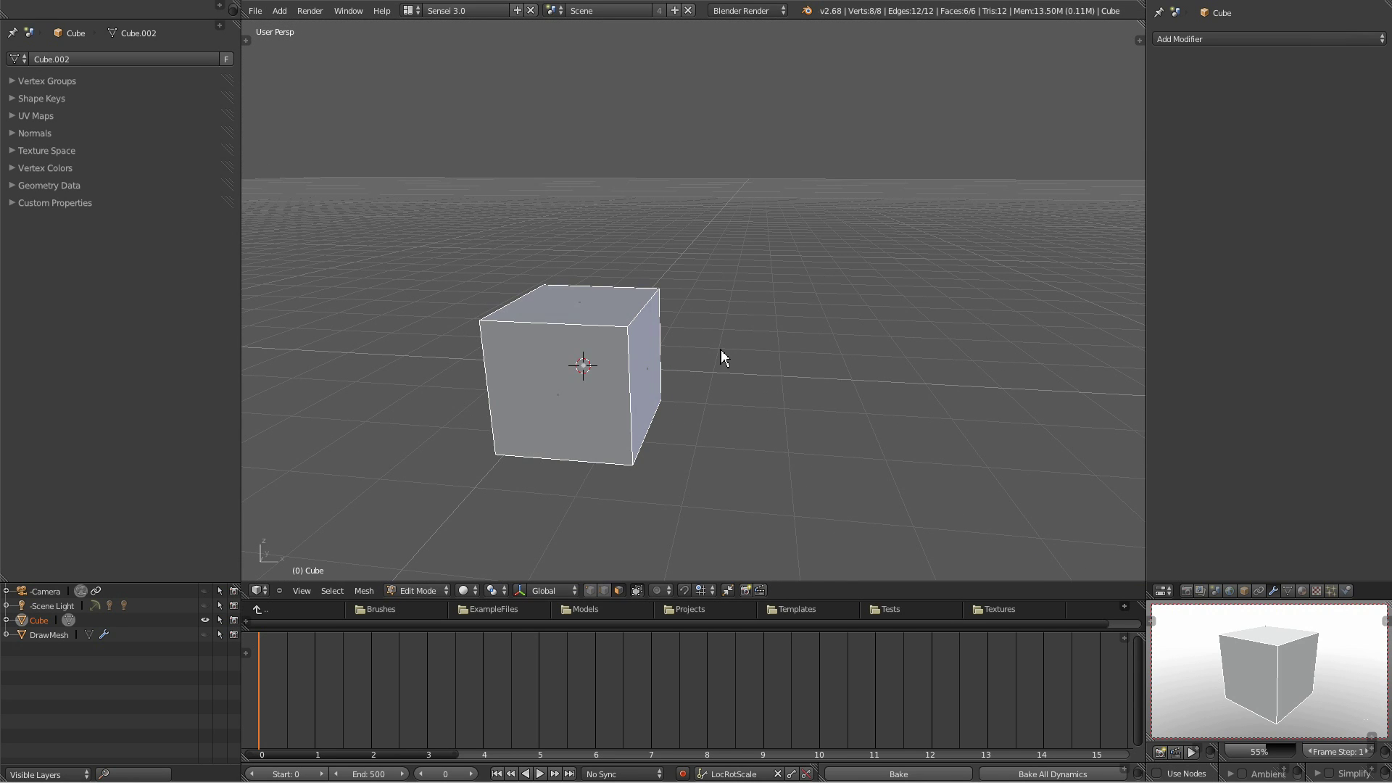
{"action": "right_click", "coordinate": [601, 384]}
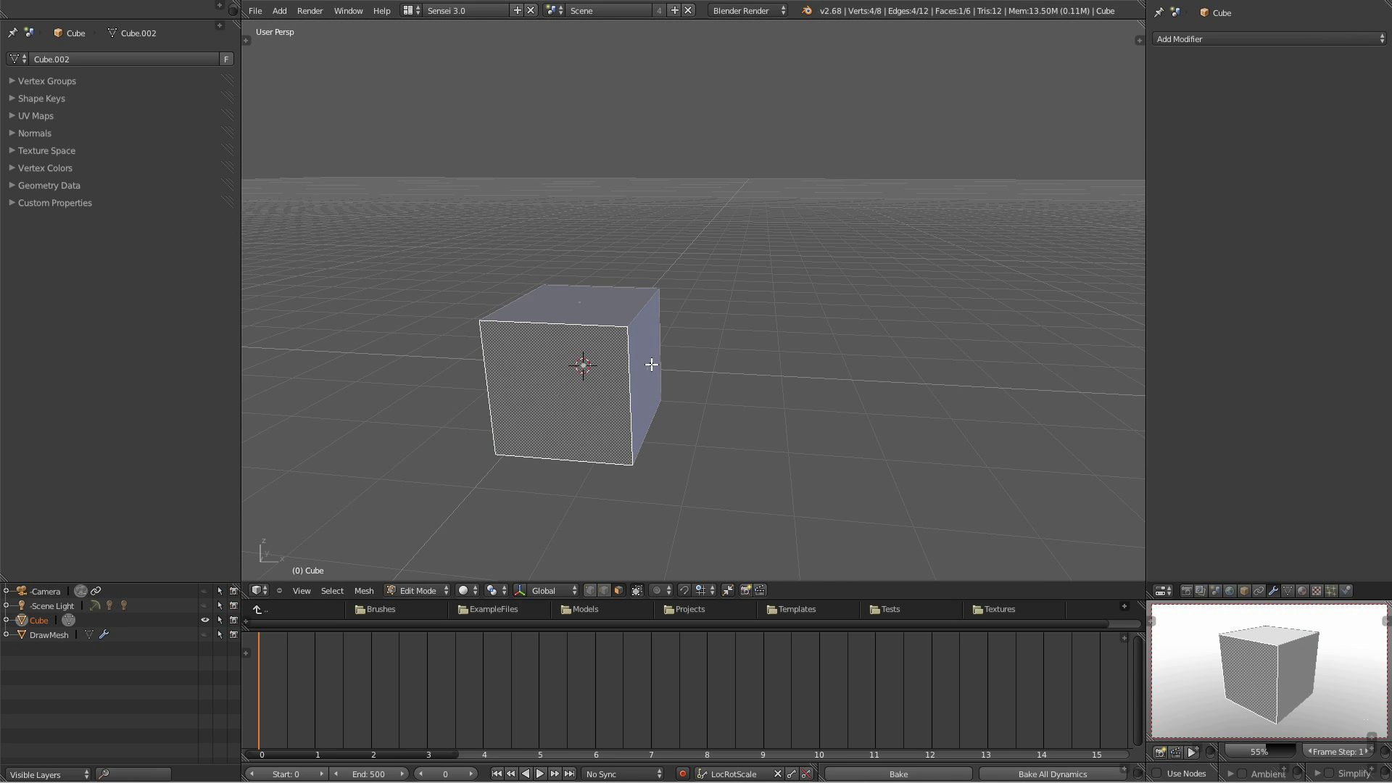
{"action": "middle_click_drag", "start_coordinate": [686, 367], "coordinate": [629, 386]}
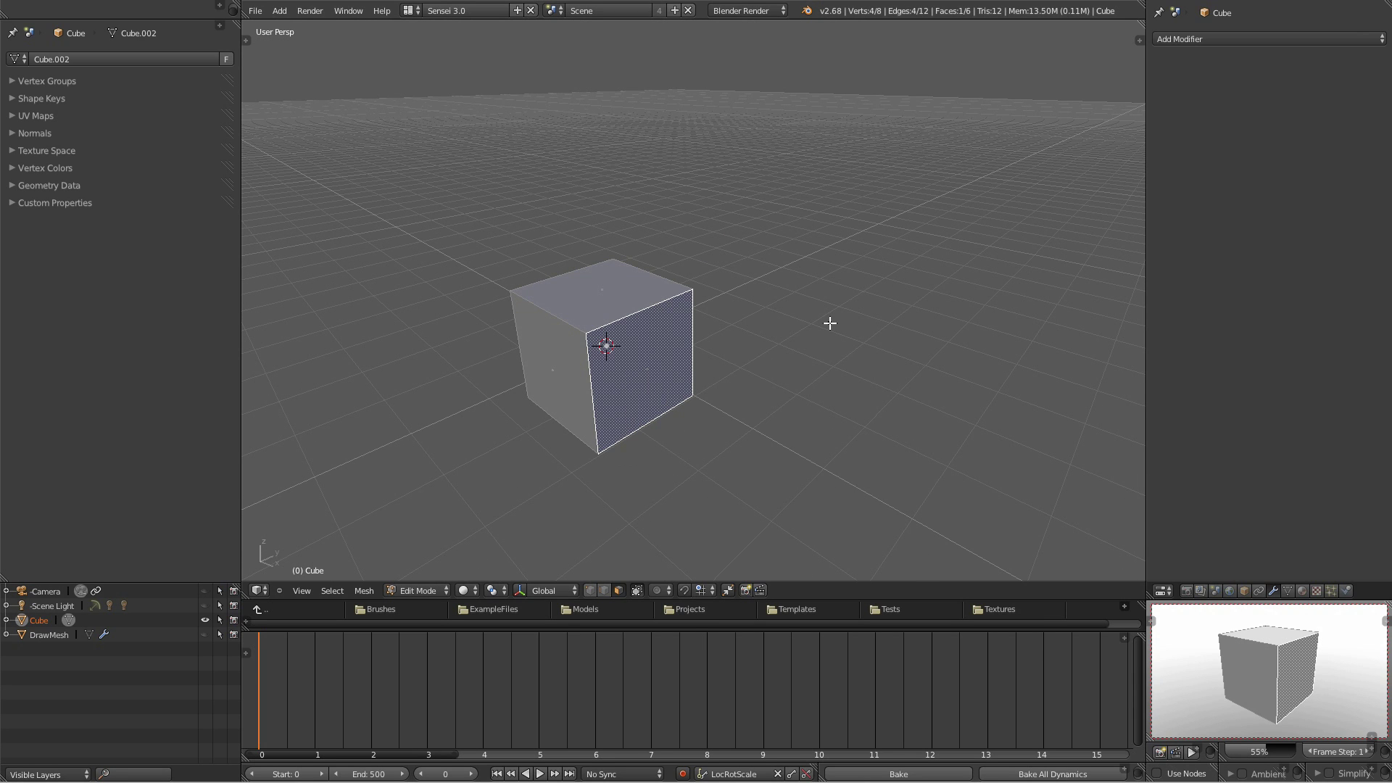
Delete the vertices of the cube's selected side face and undo the deletion.
{"action": "key", "text": "x"}
{"action": "key", "text": "x"}
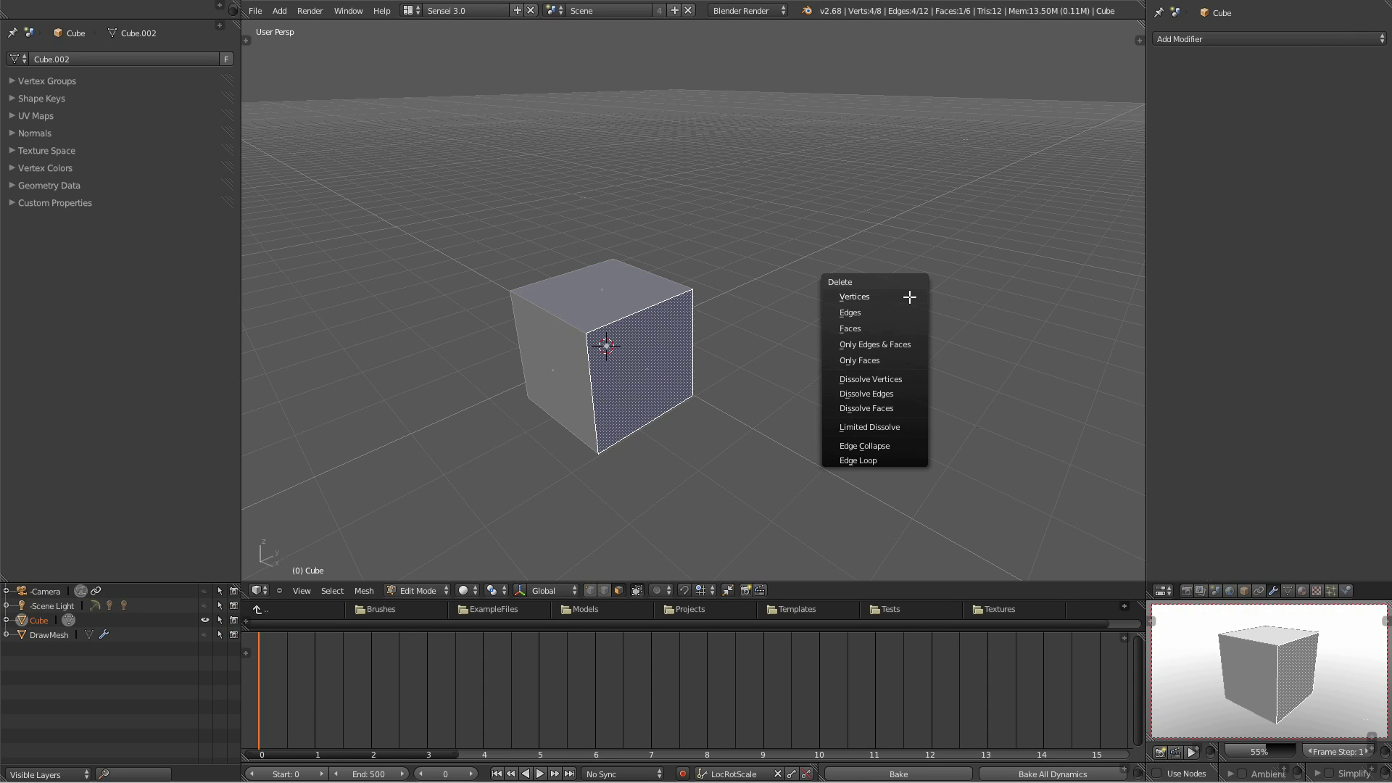
{"action": "left_click", "coordinate": [867, 297]}
{"action": "middle_click_drag", "start_coordinate": [867, 298], "coordinate": [471, 376]}
{"action": "key", "text": "ctrl+z"}
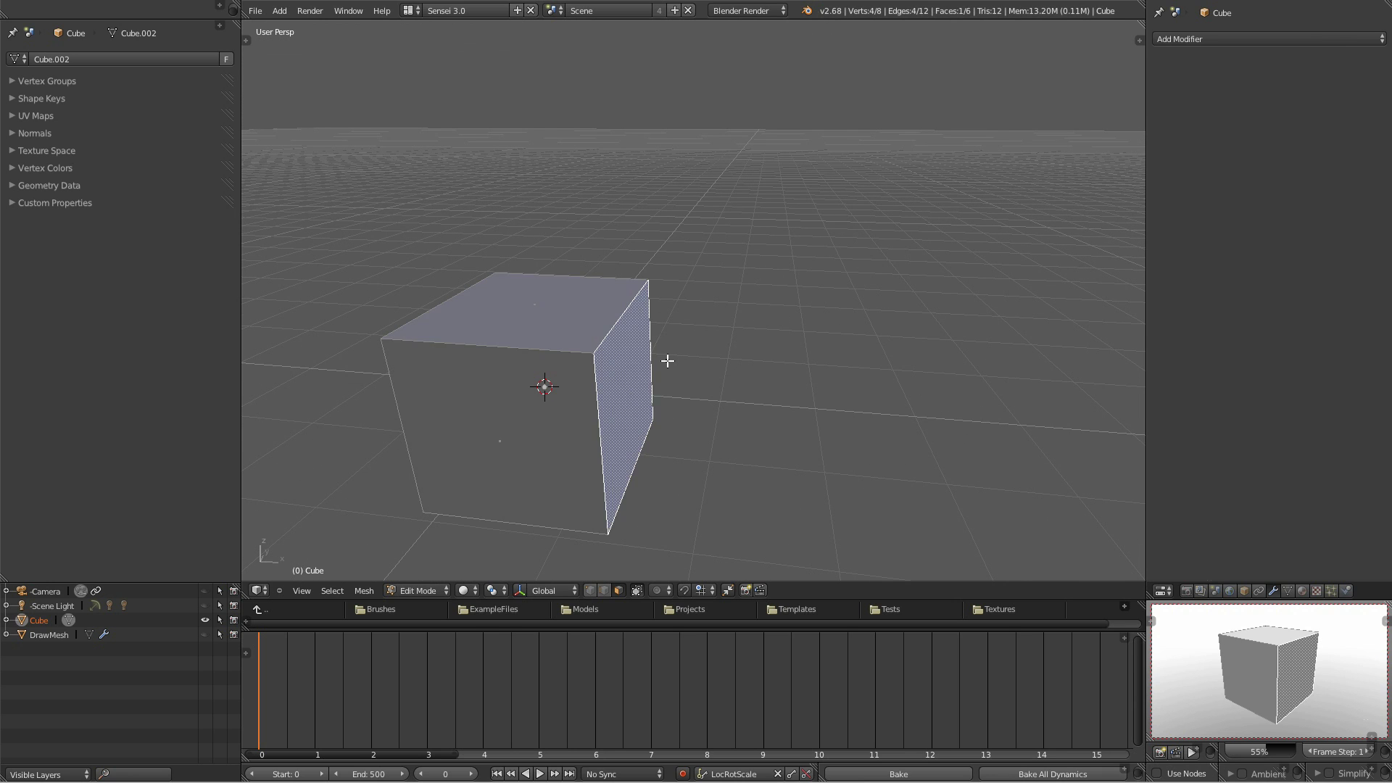
In face select mode, delete only the cube's selected side face, keeping its edges and vertices.
{"action": "middle_click_drag", "start_coordinate": [667, 361], "coordinate": [583, 358]}
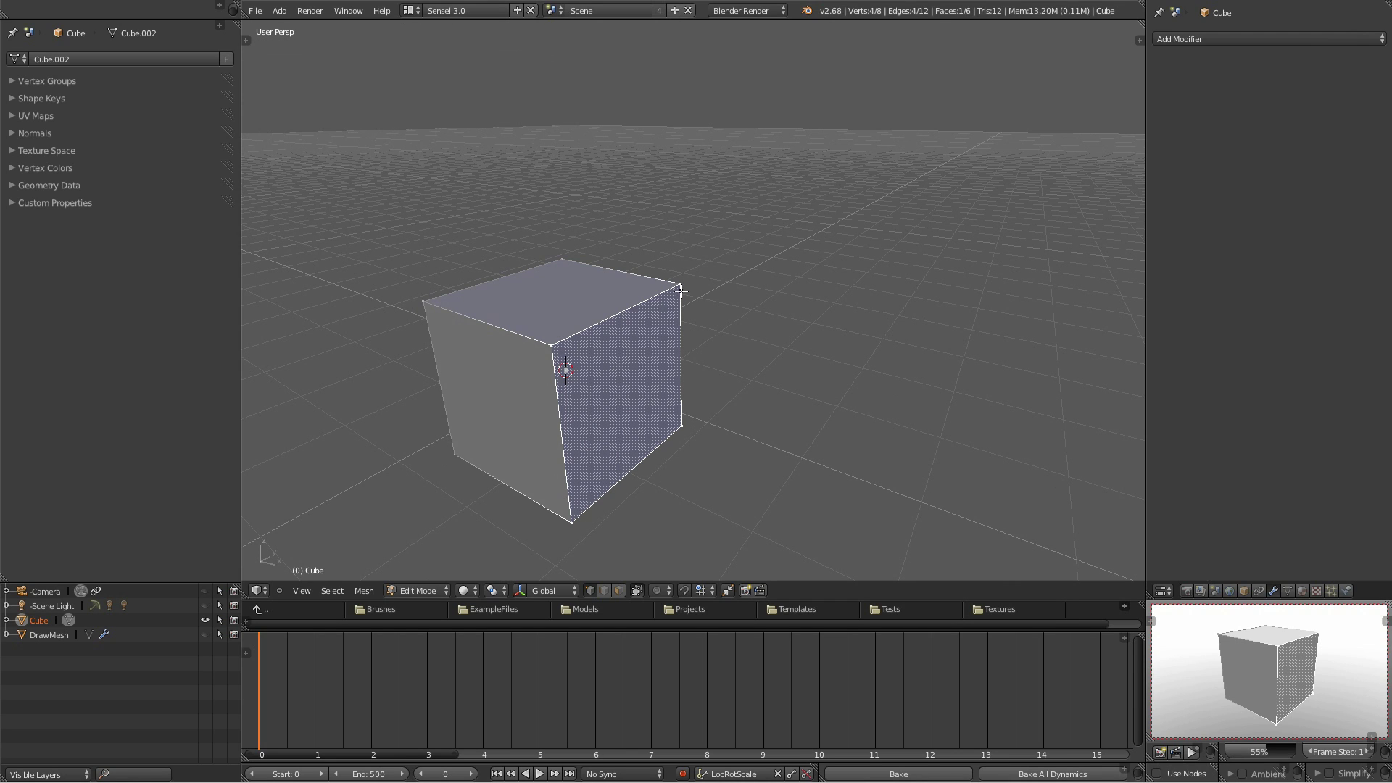
{"action": "middle_click_drag", "start_coordinate": [592, 340], "coordinate": [575, 339]}
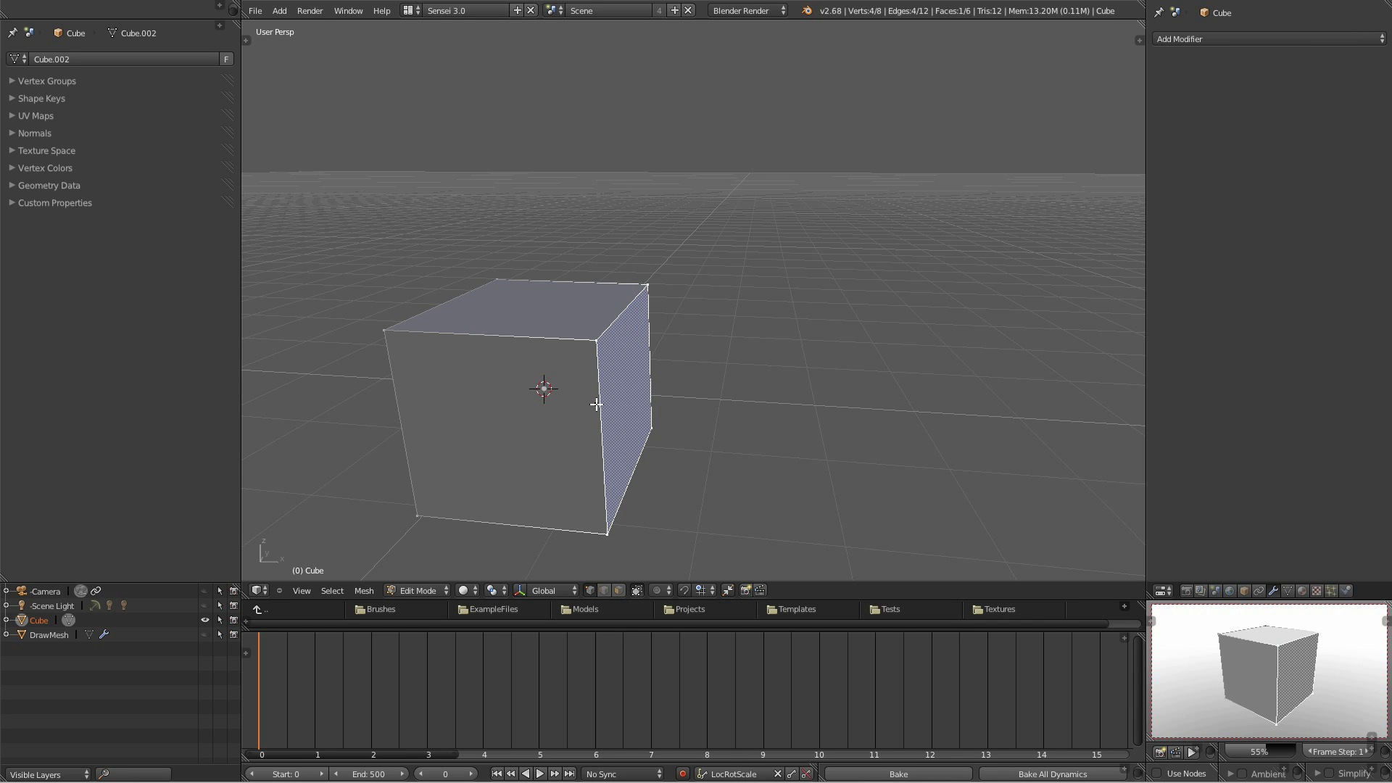
{"action": "middle_click_drag", "start_coordinate": [654, 292], "coordinate": [446, 328]}
{"action": "middle_click_drag", "start_coordinate": [639, 368], "coordinate": [769, 354]}
{"action": "key", "text": "ctrl+Tab"}
{"action": "key", "text": "3"}
{"action": "middle_click_drag", "start_coordinate": [608, 379], "coordinate": [626, 386]}
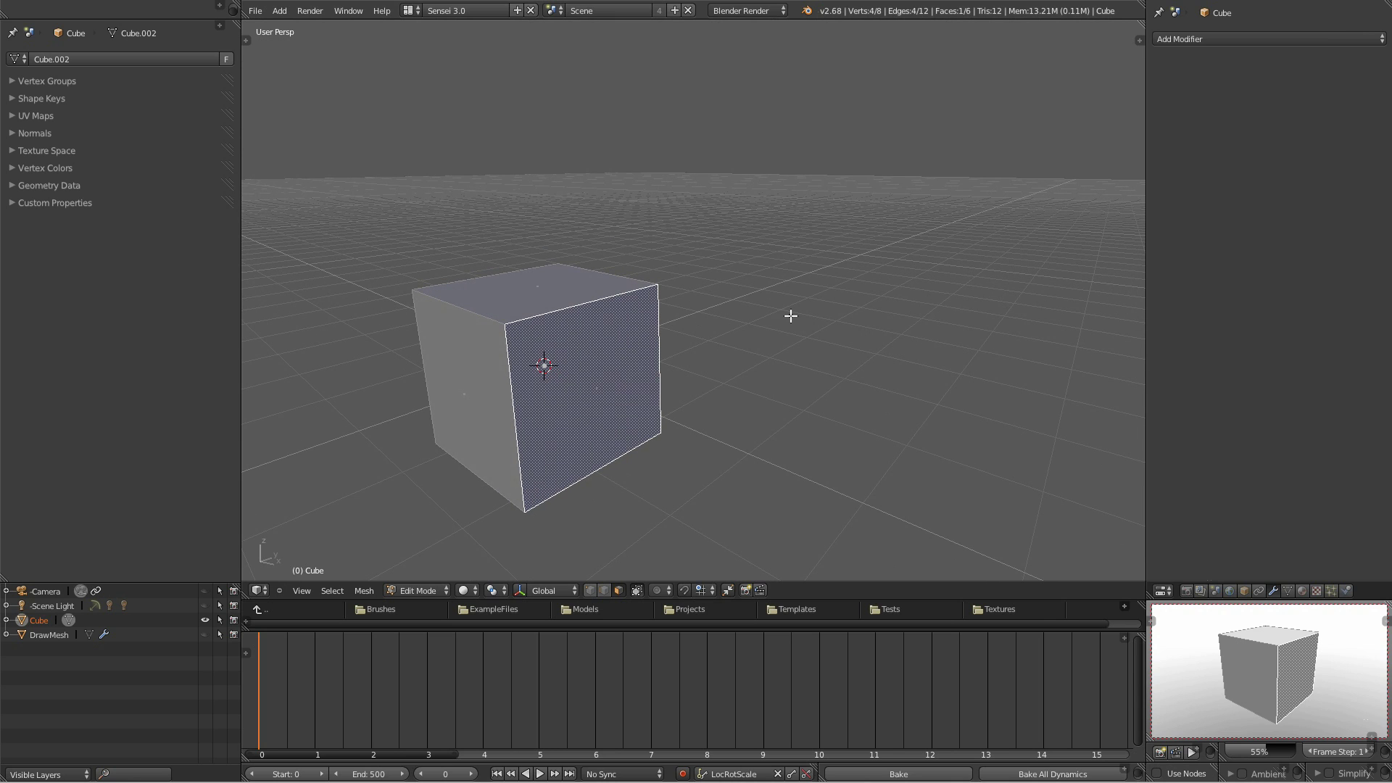
{"action": "key", "text": "x"}
{"action": "left_click", "coordinate": [760, 351]}
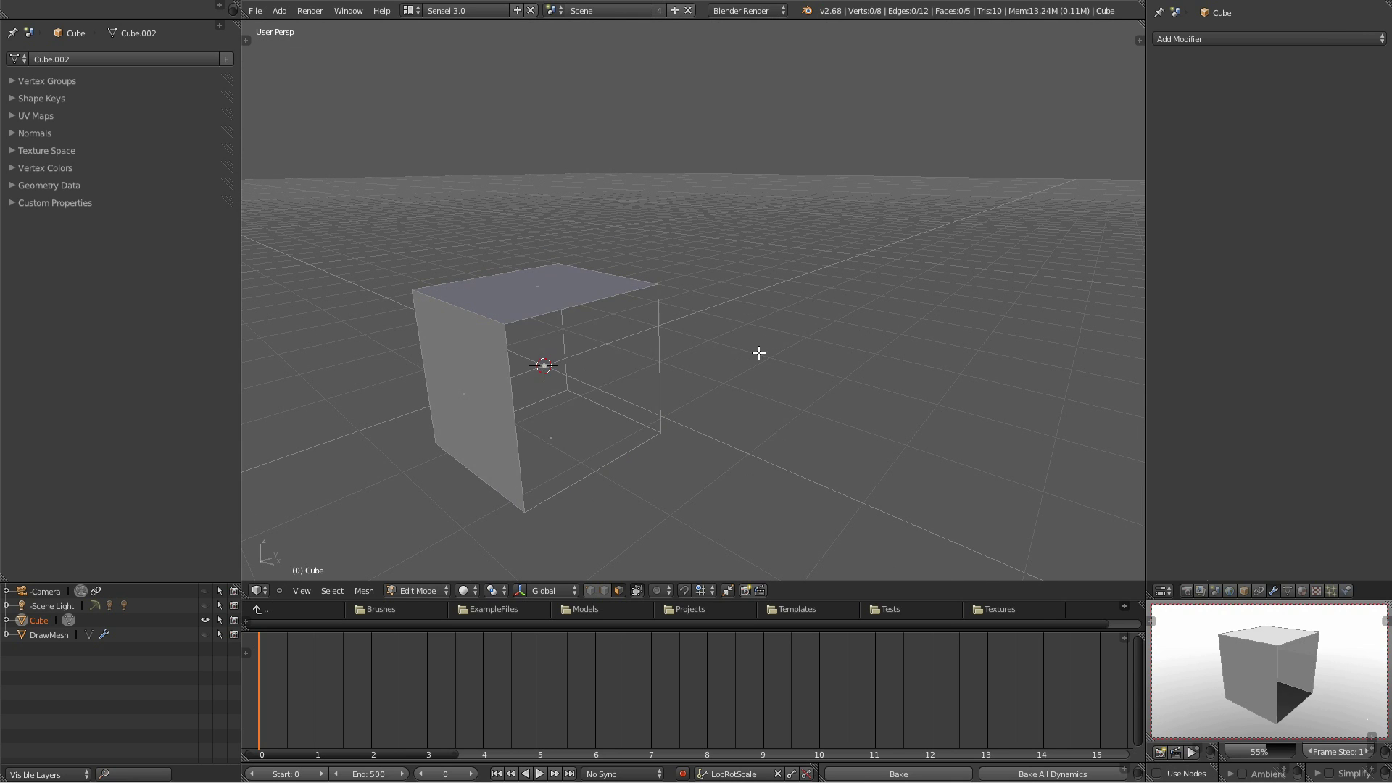
Select the edge loop around the cube's open side, fill it with a face, and undo the fill.
{"action": "middle_click_drag", "start_coordinate": [802, 351], "coordinate": [739, 378]}
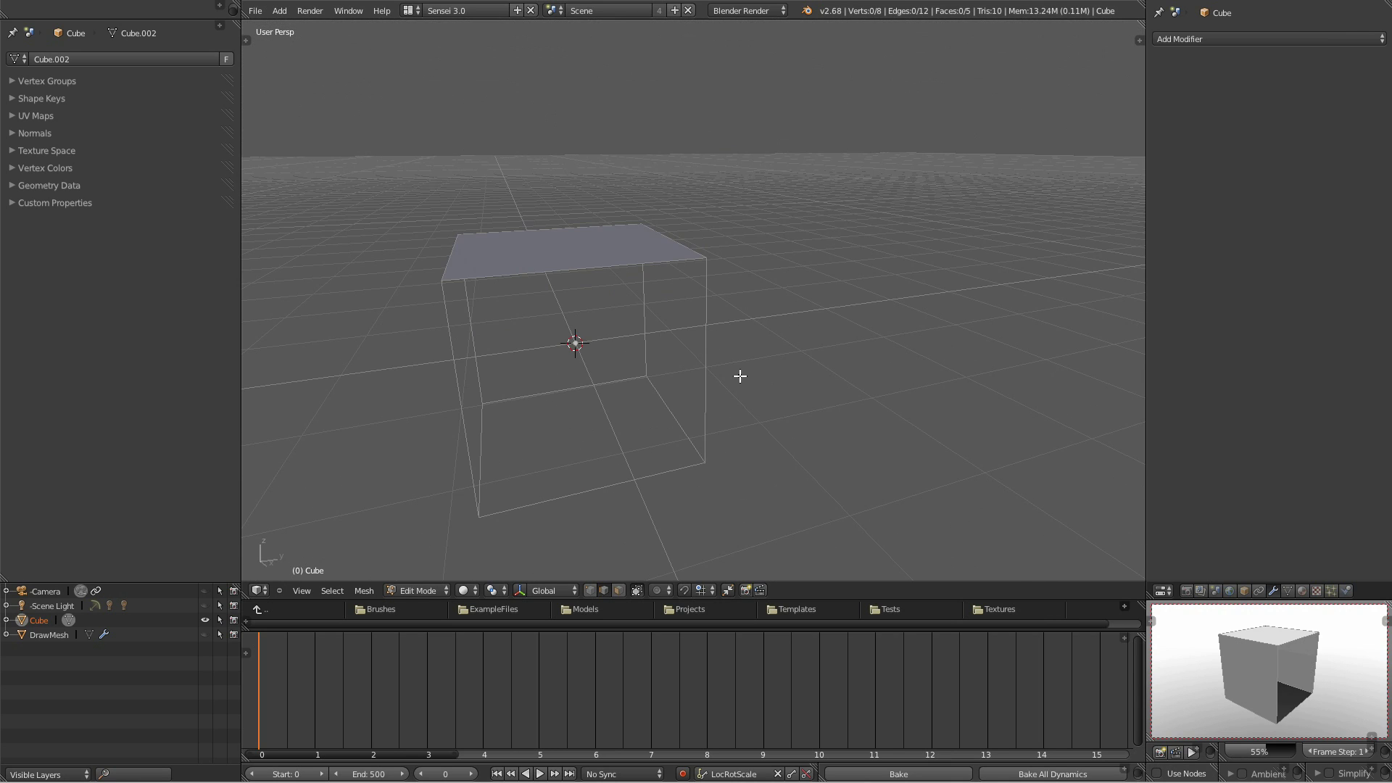
{"action": "middle_click_drag", "start_coordinate": [601, 385], "coordinate": [630, 395]}
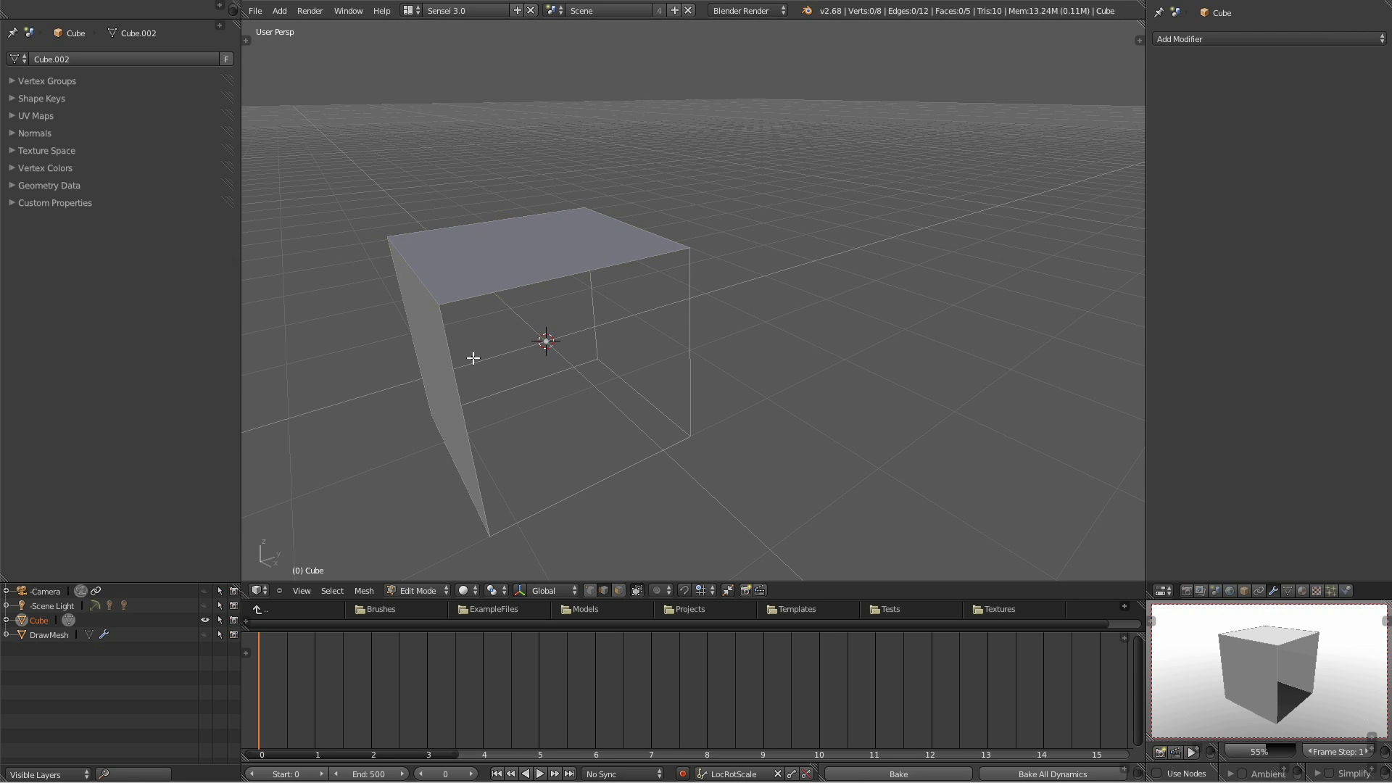
{"action": "right_click", "coordinate": [448, 356], "text": "alt"}
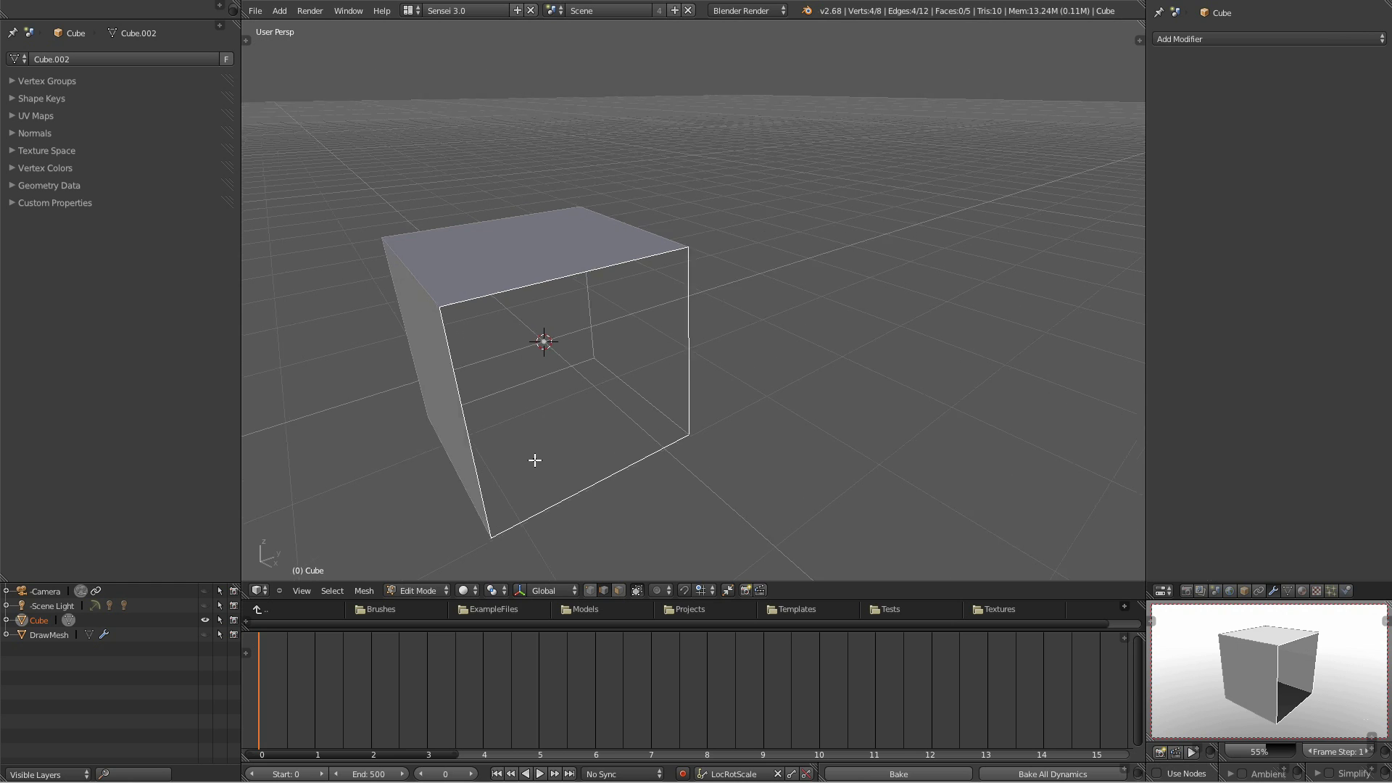
{"action": "middle_click_drag", "start_coordinate": [530, 459], "coordinate": [599, 438]}
{"action": "key", "text": "f"}
{"action": "mouse_move", "coordinate": [675, 414]}
{"action": "middle_mouse_down"}
{"action": "mouse_move", "coordinate": [601, 444]}
{"action": "mouse_move", "coordinate": [651, 419]}
{"action": "middle_mouse_up"}
{"action": "key", "text": "ctrl+z"}
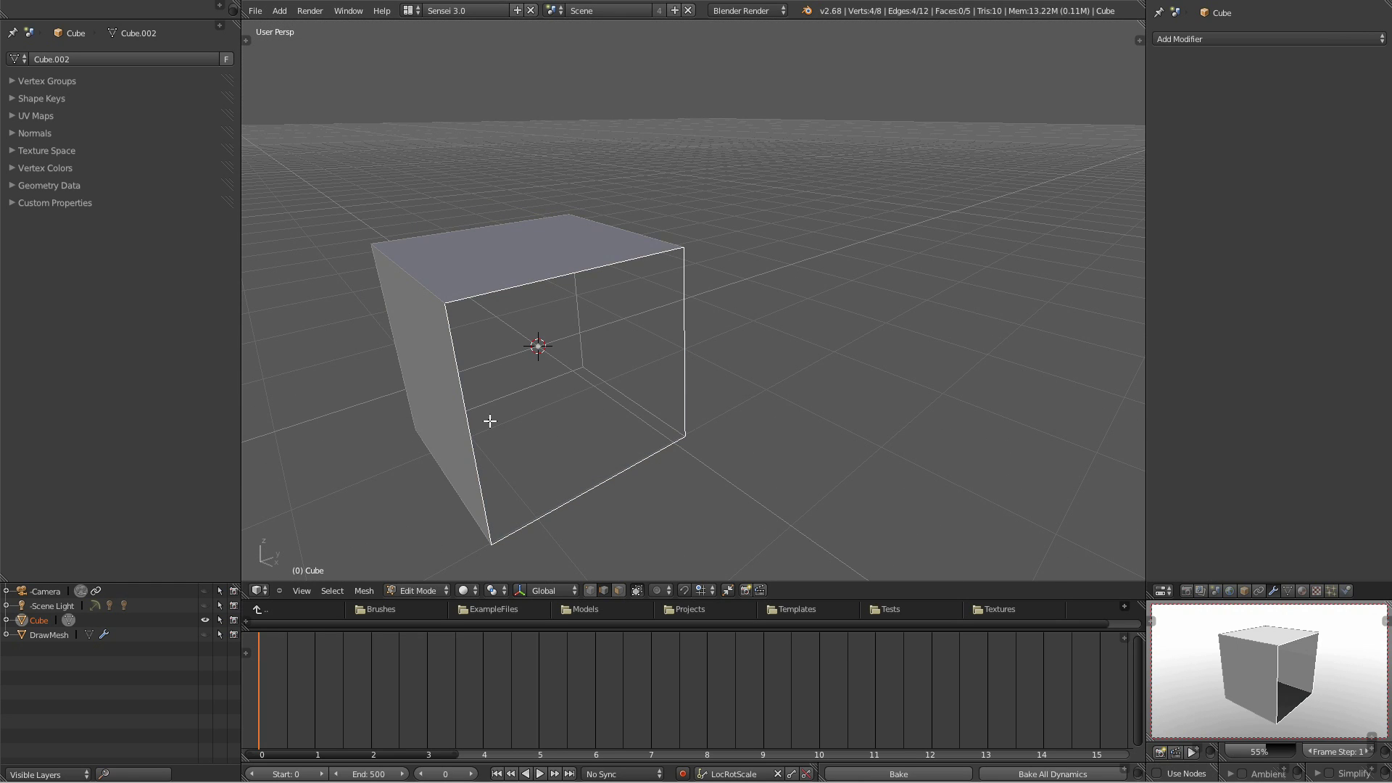
Select the two opposite vertical edges of the cube's open side and fill a face between them.
{"action": "right_click", "coordinate": [466, 407]}
{"action": "right_click", "coordinate": [686, 348], "text": "shift"}
{"action": "middle_click_drag", "start_coordinate": [690, 348], "coordinate": [655, 338]}
{"action": "mouse_move", "coordinate": [457, 392]}
{"action": "middle_mouse_down"}
{"action": "mouse_move", "coordinate": [709, 389]}
{"action": "mouse_move", "coordinate": [680, 394]}
{"action": "mouse_move", "coordinate": [681, 425]}
{"action": "mouse_move", "coordinate": [768, 385]}
{"action": "mouse_move", "coordinate": [655, 417]}
{"action": "mouse_move", "coordinate": [724, 420]}
{"action": "mouse_move", "coordinate": [761, 397]}
{"action": "middle_mouse_up"}
{"action": "key", "text": "f"}
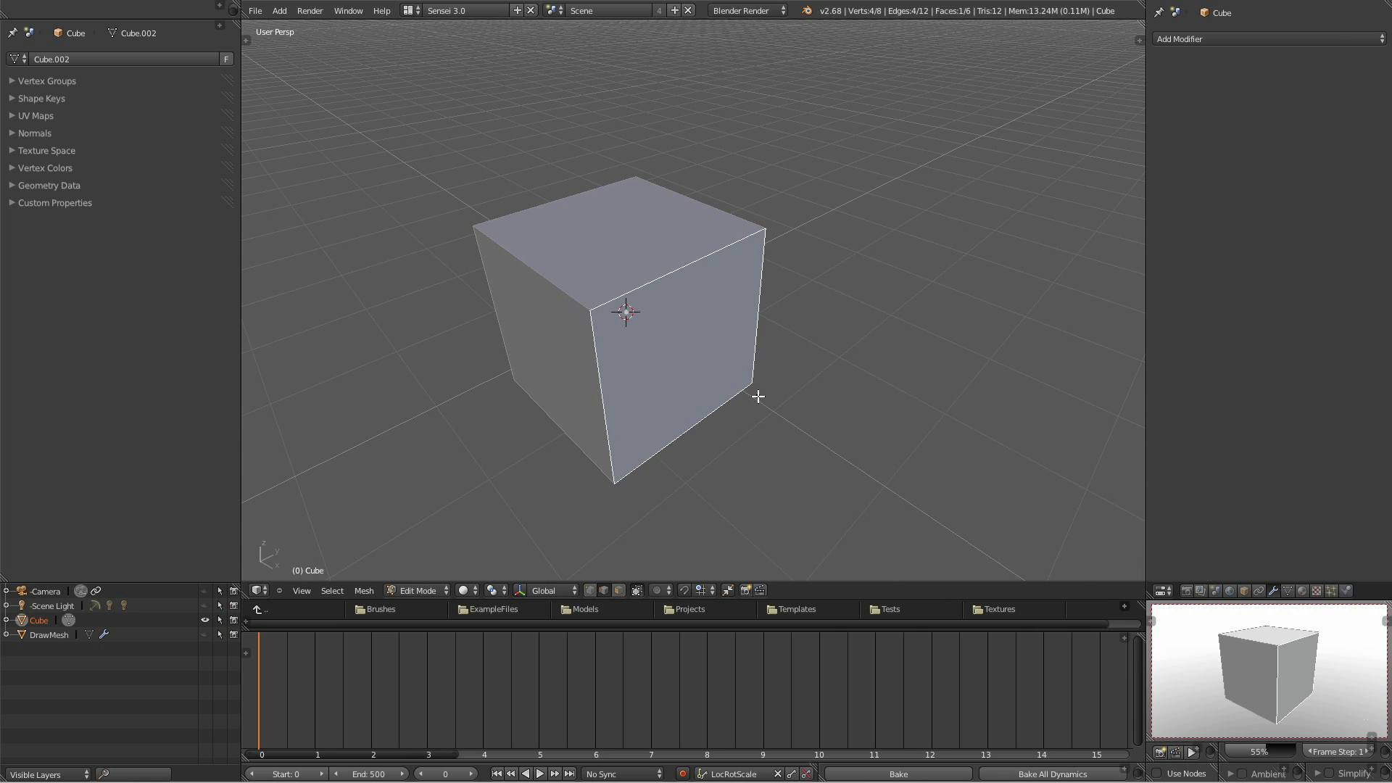
Add the adjacent side face to the selection and delete both side faces of the cube.
{"action": "scroll", "coordinate": [758, 396], "scroll_direction": "down", "scroll_amount": 2}
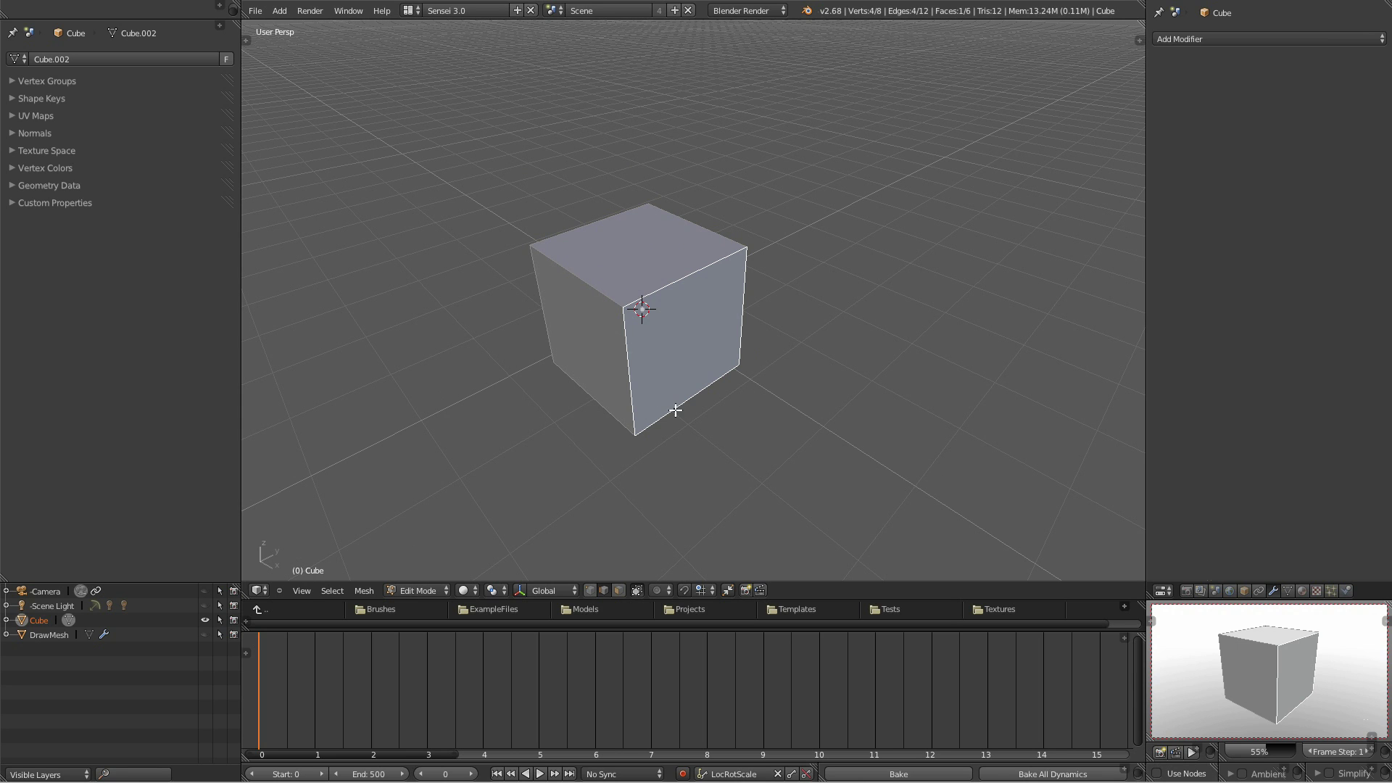
{"action": "middle_click_drag", "start_coordinate": [628, 417], "coordinate": [618, 427]}
{"action": "middle_click_drag", "start_coordinate": [716, 371], "coordinate": [680, 308]}
{"action": "scroll", "coordinate": [679, 313], "scroll_direction": "up", "scroll_amount": 1}
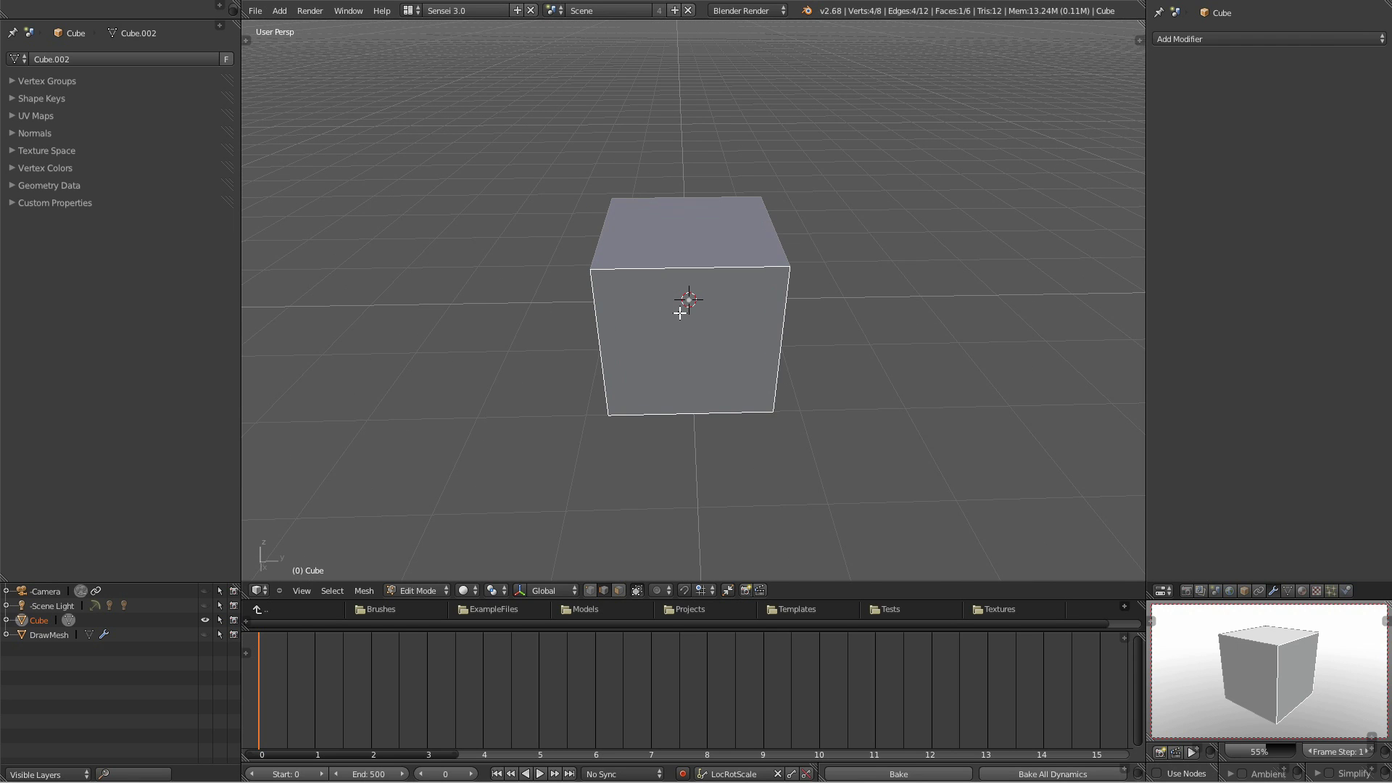
{"action": "middle_click_drag", "start_coordinate": [632, 347], "coordinate": [612, 367]}
{"action": "right_click", "coordinate": [567, 339], "text": "shift"}
{"action": "key", "text": "x"}
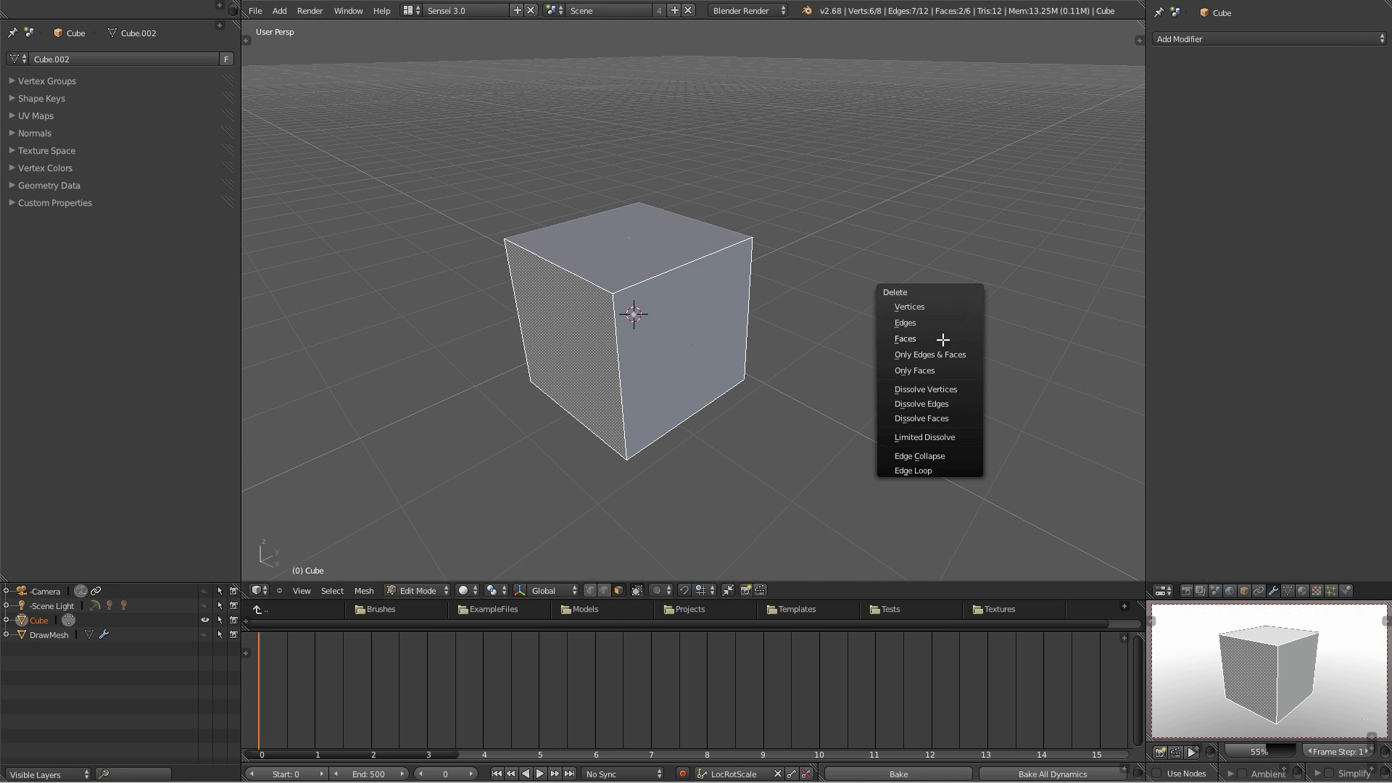
{"action": "left_click", "coordinate": [921, 337]}
{"action": "middle_click_drag", "start_coordinate": [771, 366], "coordinate": [710, 354]}
In edge select mode, fill the boundary loop of the two missing sides with a single face, and remove that face.
{"action": "key", "text": "ctrl+Tab"}
{"action": "key", "text": "2"}
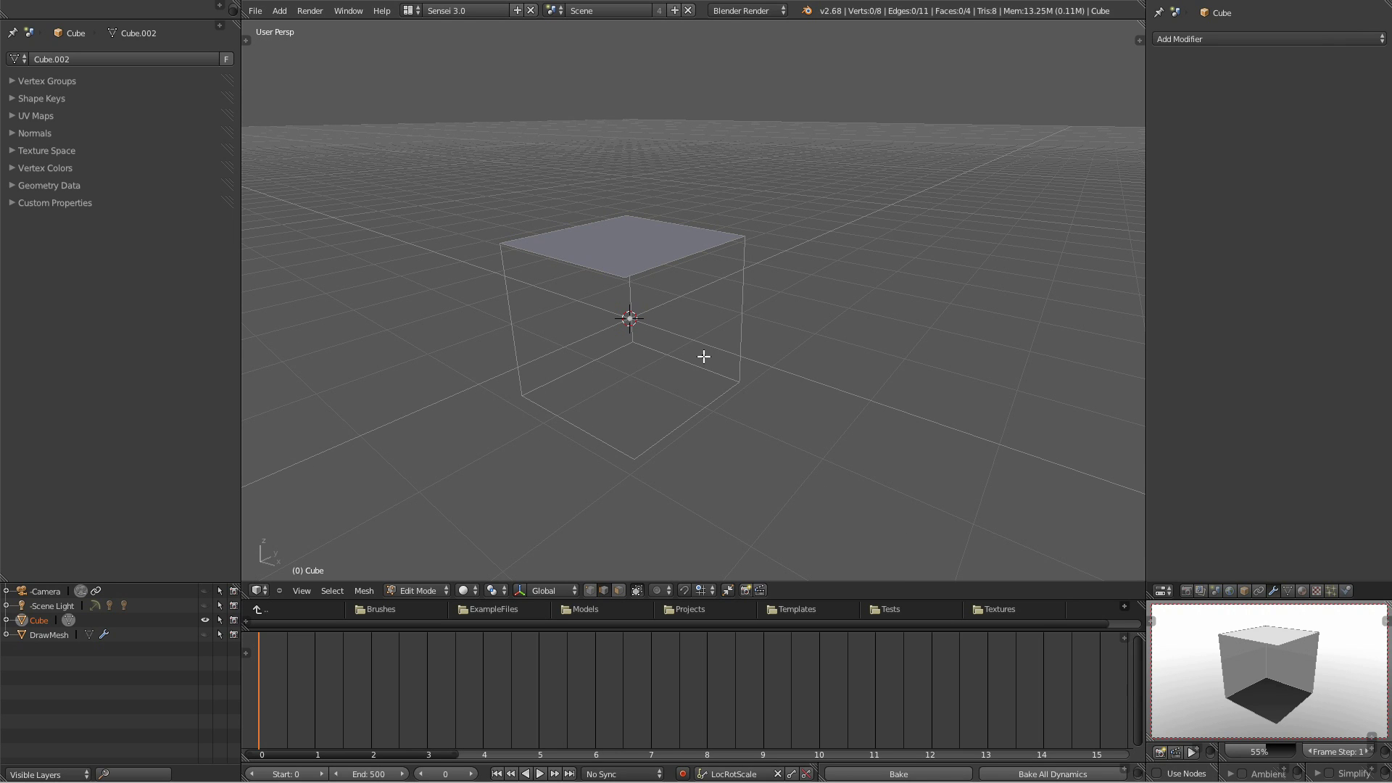
{"action": "right_click", "coordinate": [647, 268], "text": "alt"}
{"action": "middle_click_drag", "start_coordinate": [640, 281], "coordinate": [686, 348]}
{"action": "right_click", "coordinate": [617, 287], "text": "alt+shift"}
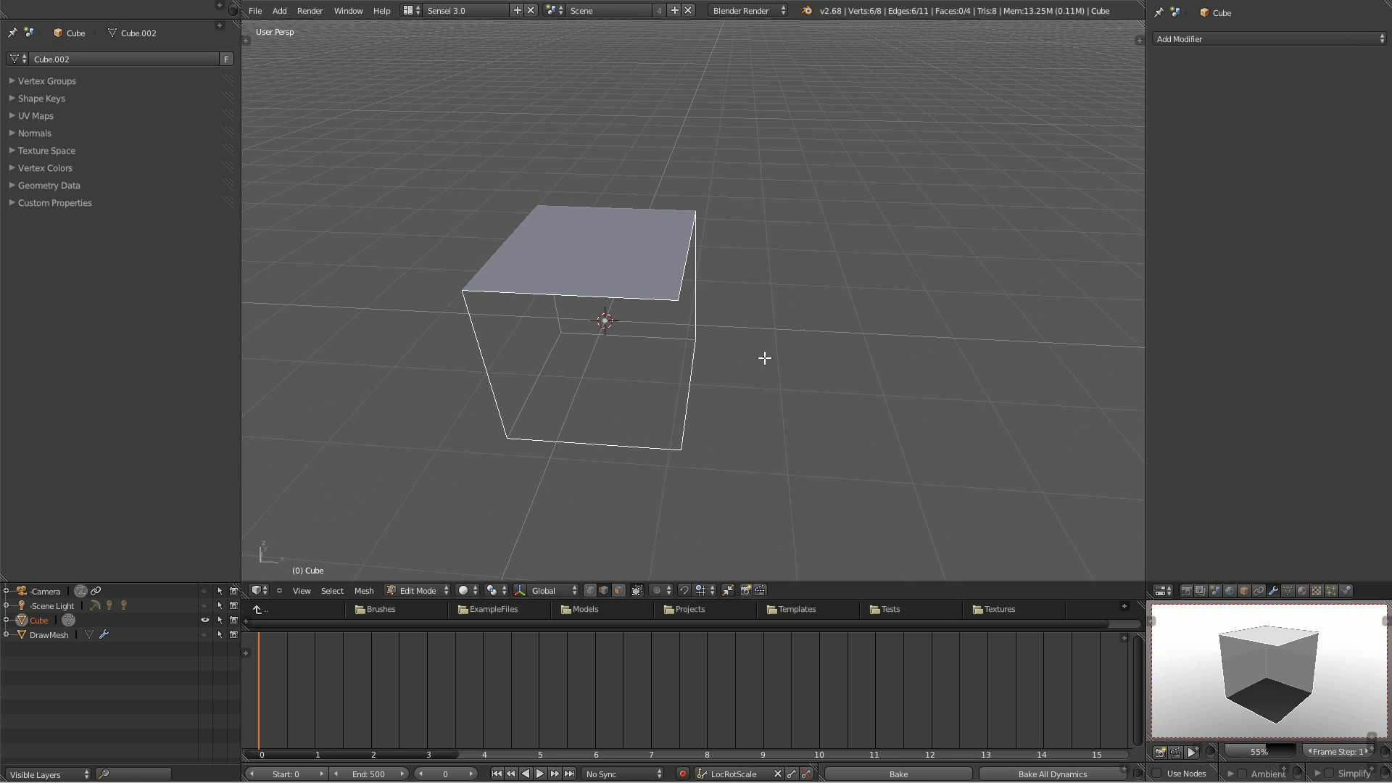
{"action": "key", "text": "f"}
{"action": "middle_click_drag", "start_coordinate": [767, 364], "coordinate": [625, 241]}
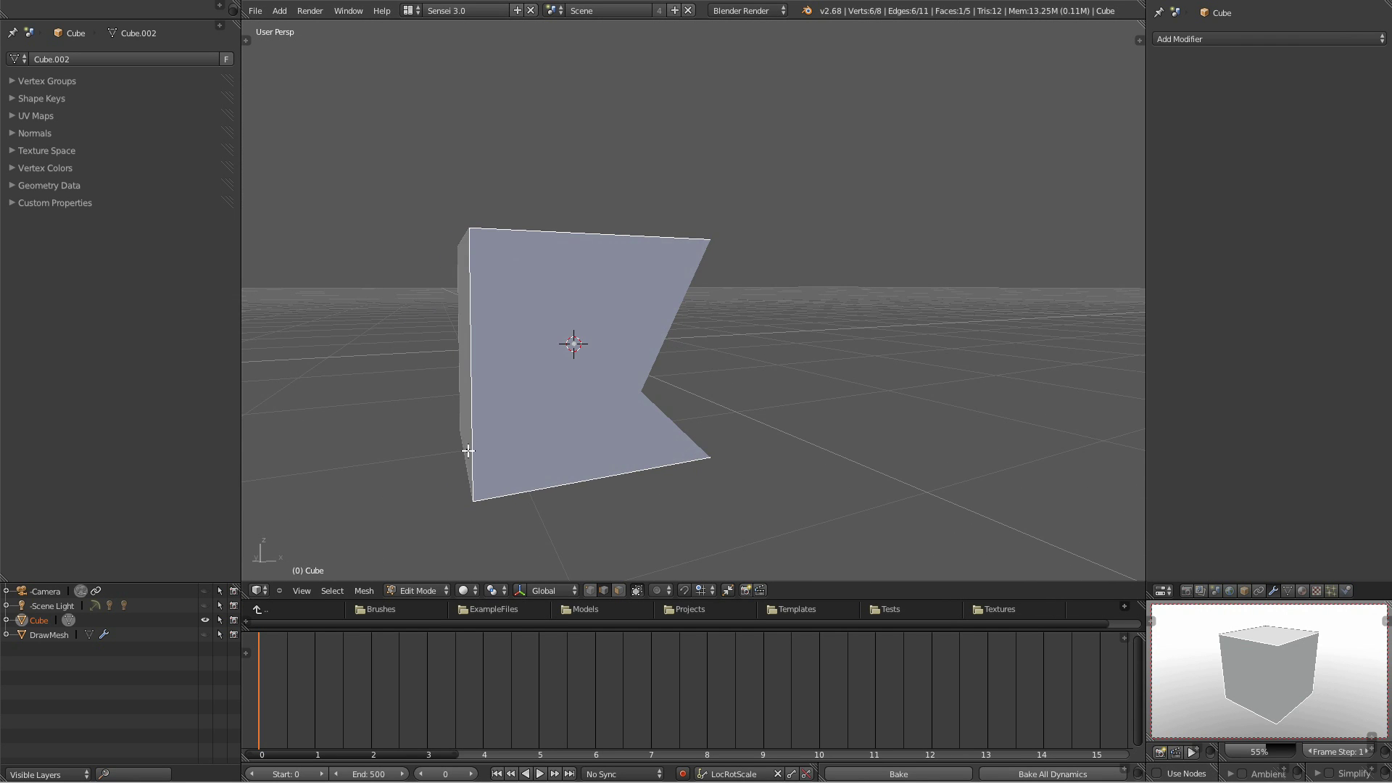
{"action": "middle_click_drag", "start_coordinate": [674, 449], "coordinate": [562, 391]}
{"action": "key", "text": "x"}
{"action": "left_click", "coordinate": [660, 441]}
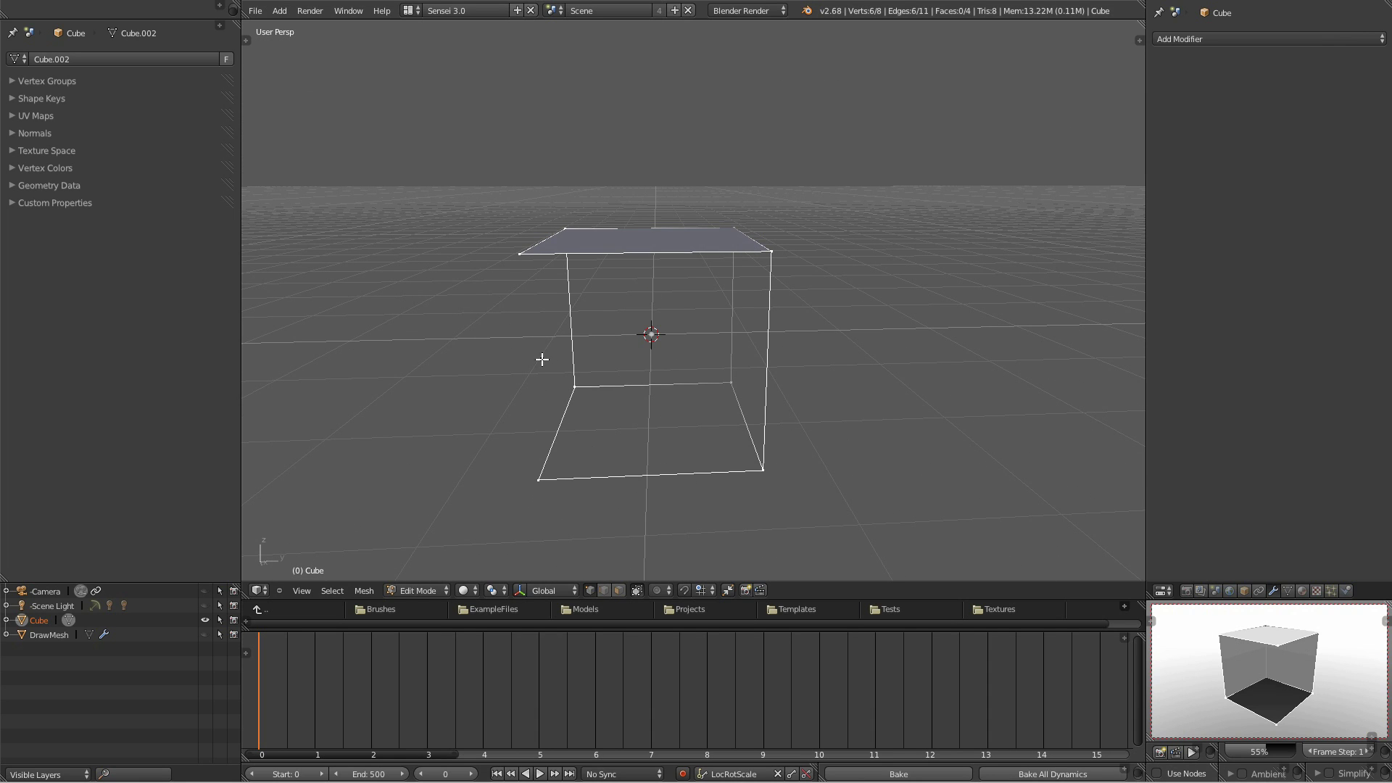
Select the top and bottom vertices at the cube's open corner and connect them with an edge.
{"action": "middle_click_drag", "start_coordinate": [542, 358], "coordinate": [551, 370]}
{"action": "right_click", "coordinate": [525, 269]}
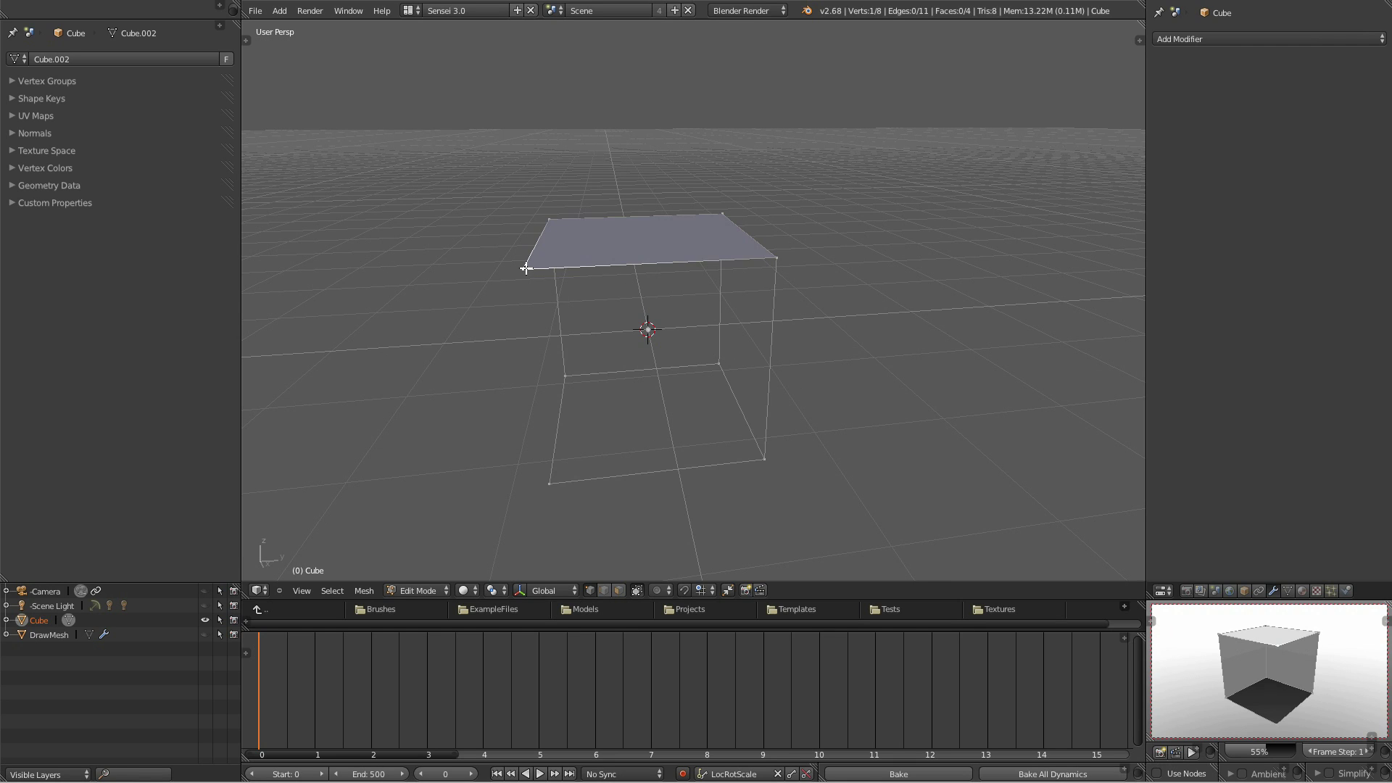
{"action": "right_click", "coordinate": [551, 483], "text": "shift"}
{"action": "middle_click_drag", "start_coordinate": [537, 488], "coordinate": [641, 490]}
{"action": "key", "text": "f"}
{"action": "mouse_move", "coordinate": [679, 442]}
{"action": "middle_mouse_down"}
{"action": "mouse_move", "coordinate": [743, 432]}
{"action": "mouse_move", "coordinate": [717, 445]}
{"action": "mouse_move", "coordinate": [698, 431]}
{"action": "middle_mouse_up"}
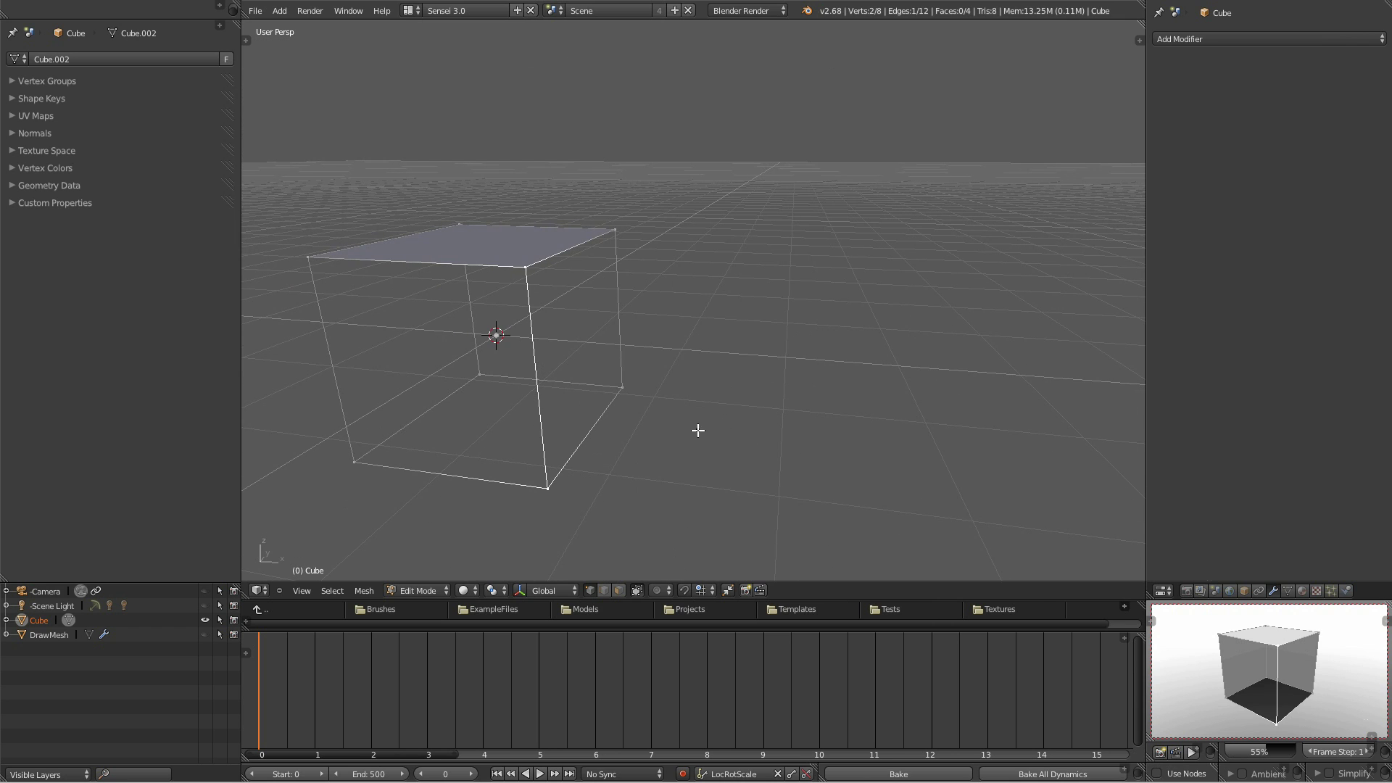
{"action": "middle_click_drag", "start_coordinate": [590, 392], "coordinate": [713, 313]}
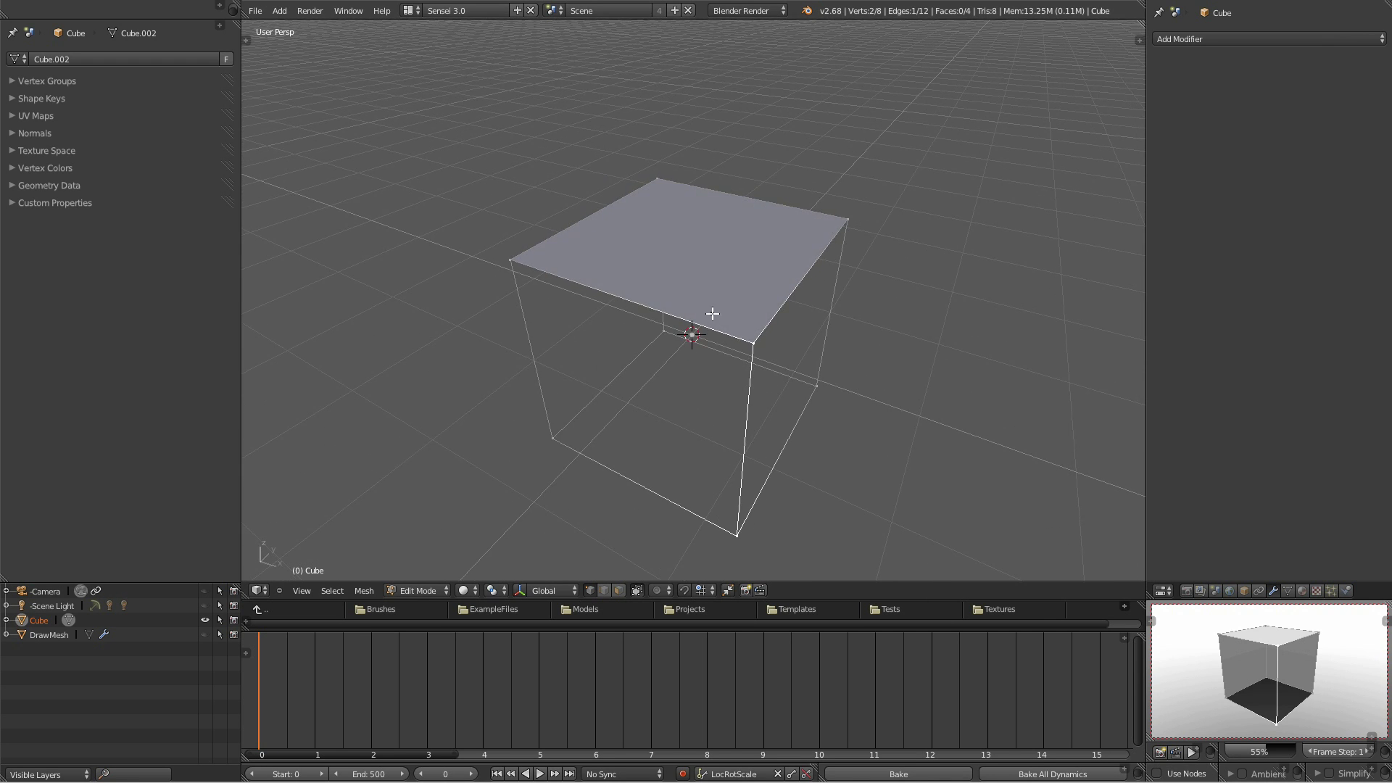
Subdivide the top edge above the cube's open side and select its separate segments.
{"action": "right_click", "coordinate": [672, 313]}
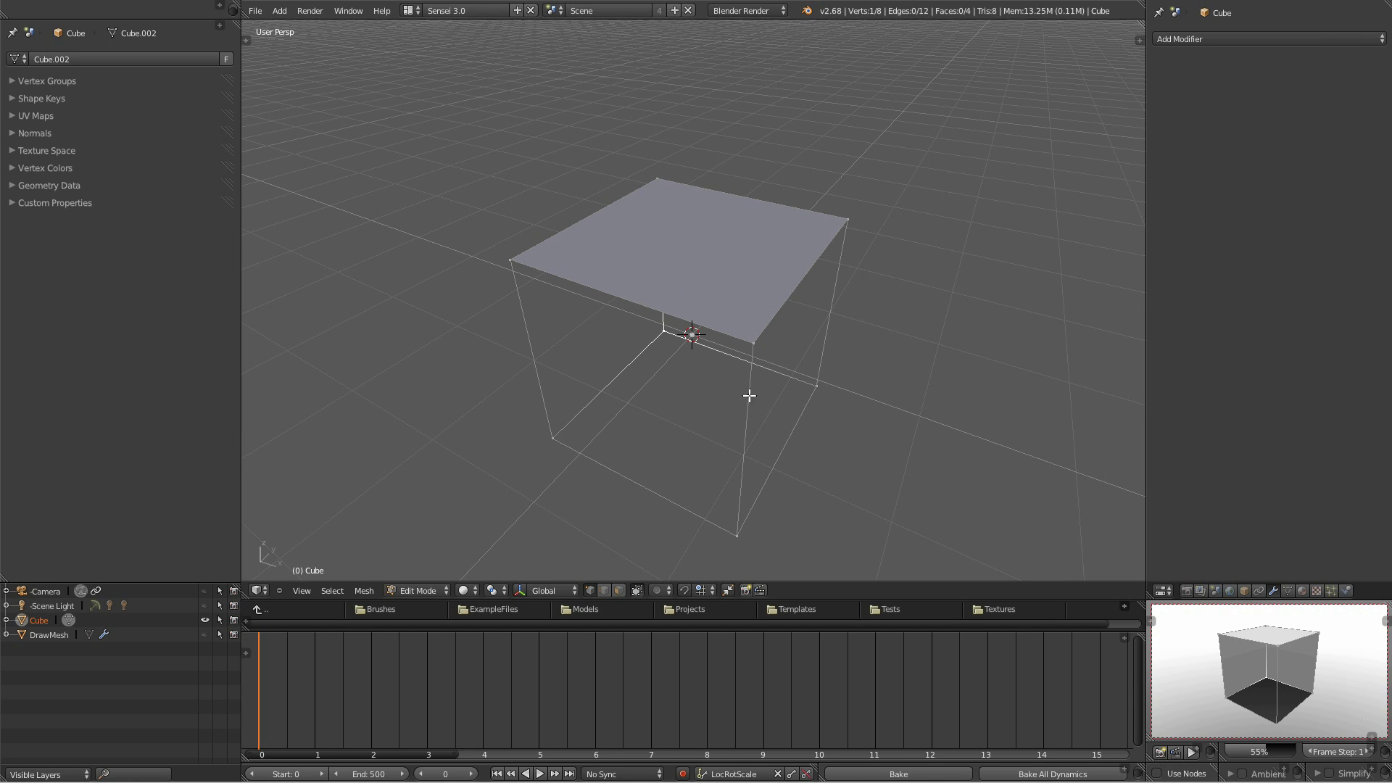
{"action": "key", "text": "a"}
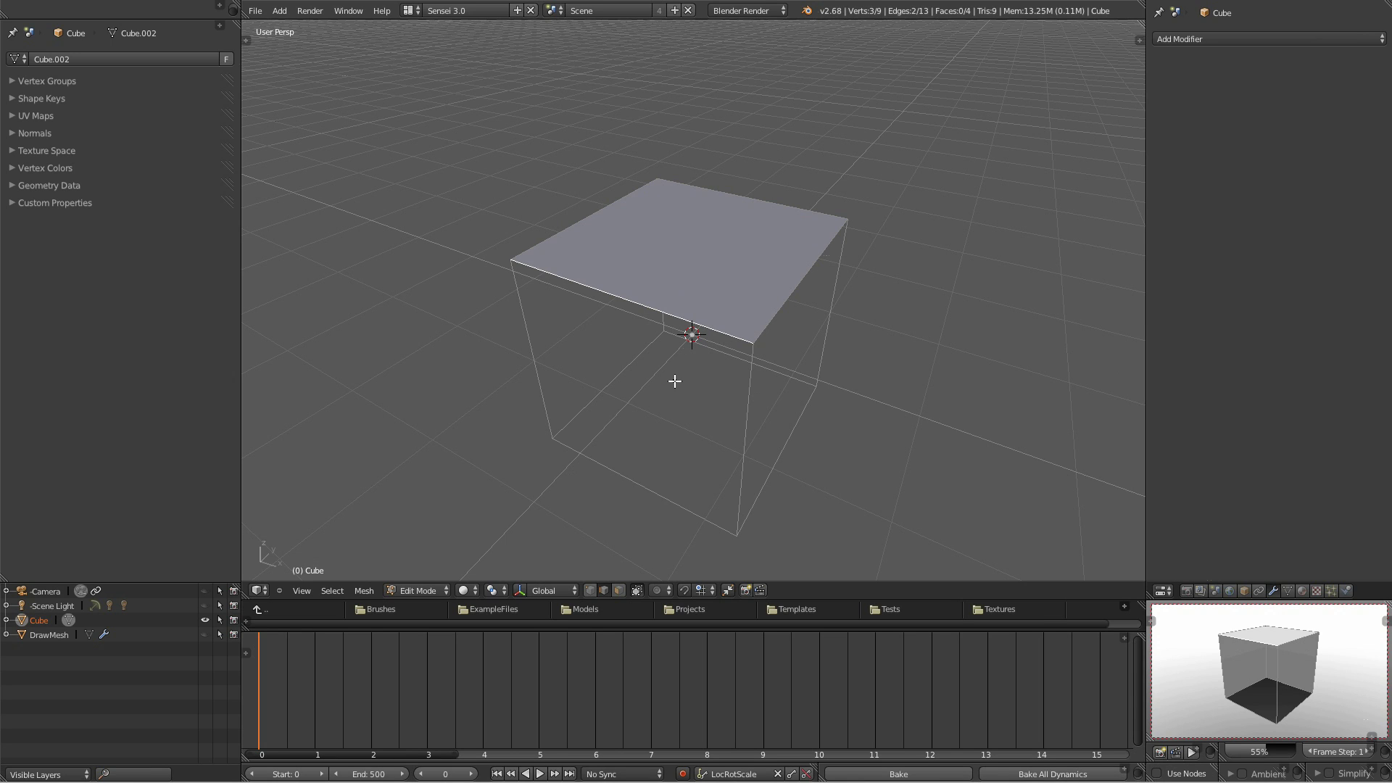
{"action": "middle_click_drag", "start_coordinate": [675, 380], "coordinate": [693, 317]}
{"action": "left_click", "coordinate": [694, 321], "text": "ctrl"}
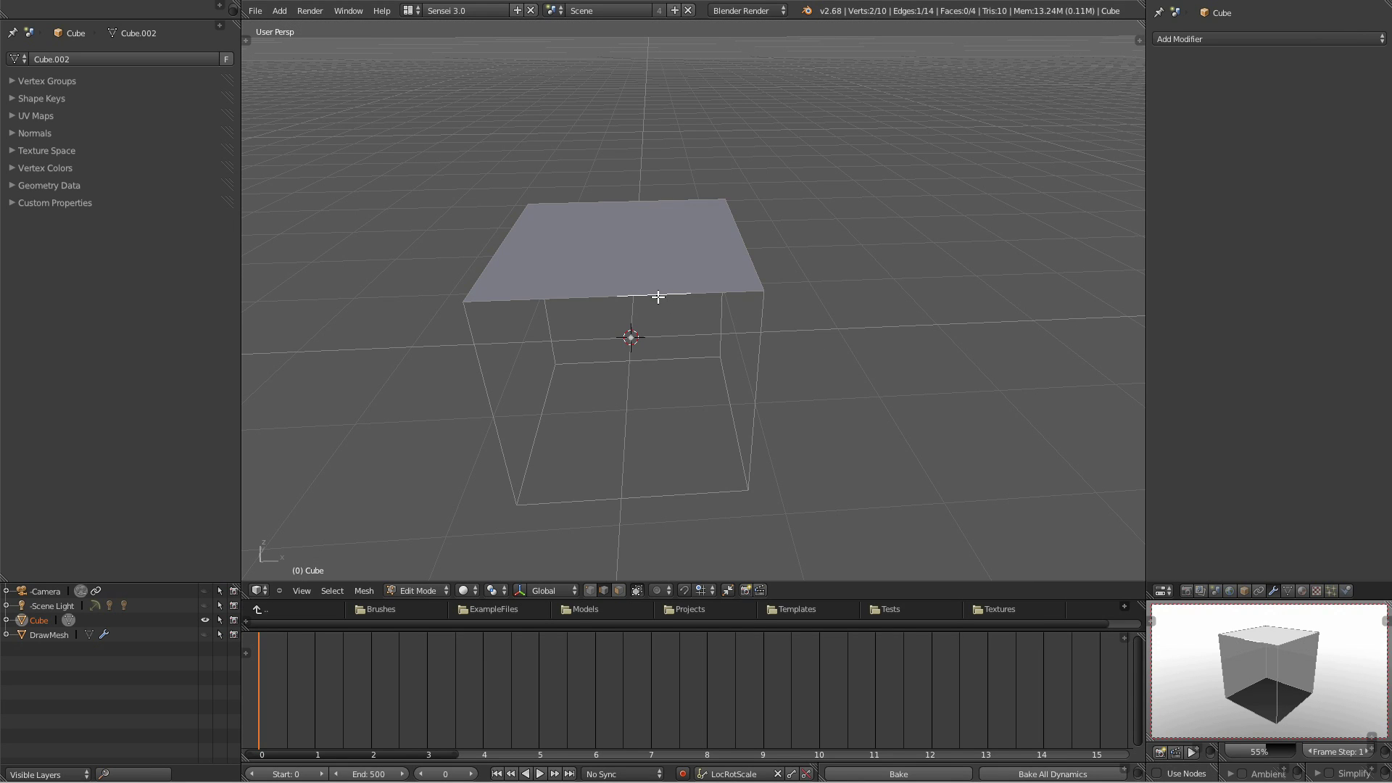
{"action": "right_click", "coordinate": [717, 296]}
{"action": "right_click", "coordinate": [672, 295]}
{"action": "right_click", "coordinate": [717, 298]}
{"action": "mouse_move", "coordinate": [761, 366]}
{"action": "middle_mouse_down"}
{"action": "mouse_move", "coordinate": [696, 370]}
{"action": "mouse_move", "coordinate": [746, 370]}
{"action": "middle_mouse_up"}
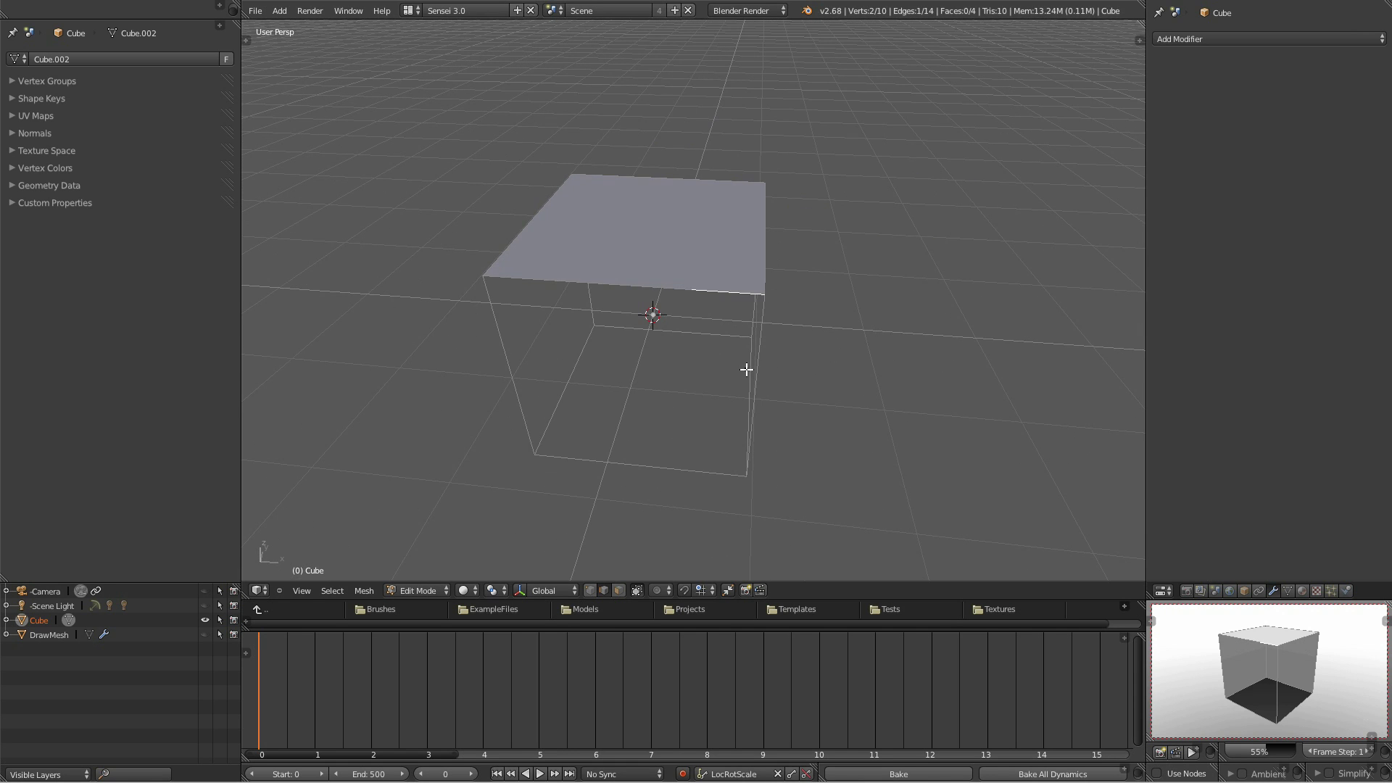
Undo the subdivisions of the cube's top edge.
{"action": "key", "text": "ctrl+z"}
{"action": "key", "text": "ctrl+z"}
{"action": "key", "text": "ctrl+z"}
{"action": "key", "text": "ctrl+z"}
{"action": "key", "text": "ctrl+z"}
{"action": "middle_click_drag", "start_coordinate": [748, 367], "coordinate": [684, 391]}
{"action": "key", "text": "ctrl+z"}
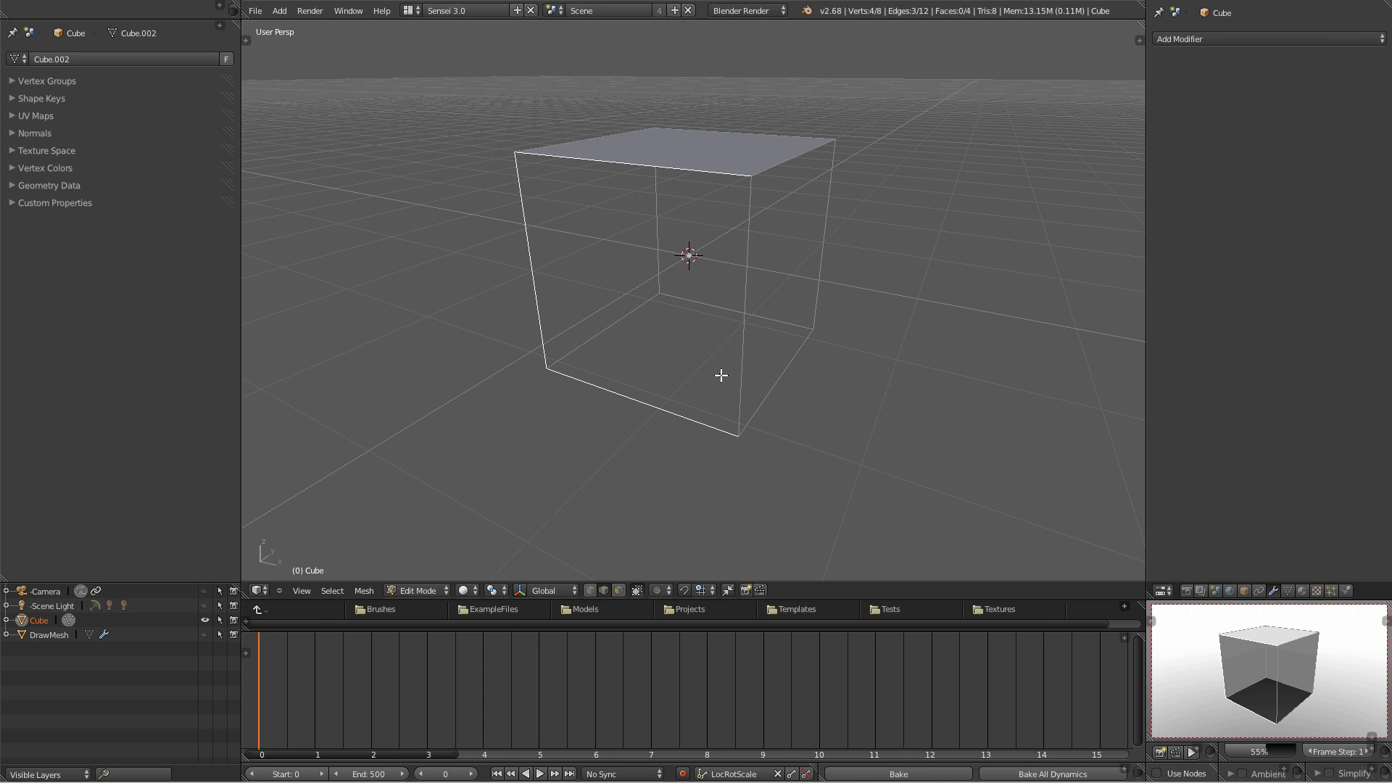
Select all edges bordering the cube's two adjacent open sides, including their shared corner edge, and fill both sides with faces.
{"action": "right_click", "coordinate": [747, 324], "text": "shift"}
{"action": "middle_click_drag", "start_coordinate": [767, 385], "coordinate": [732, 379]}
{"action": "right_click", "coordinate": [772, 417], "text": "shift"}
{"action": "middle_click_drag", "start_coordinate": [912, 341], "coordinate": [895, 348]}
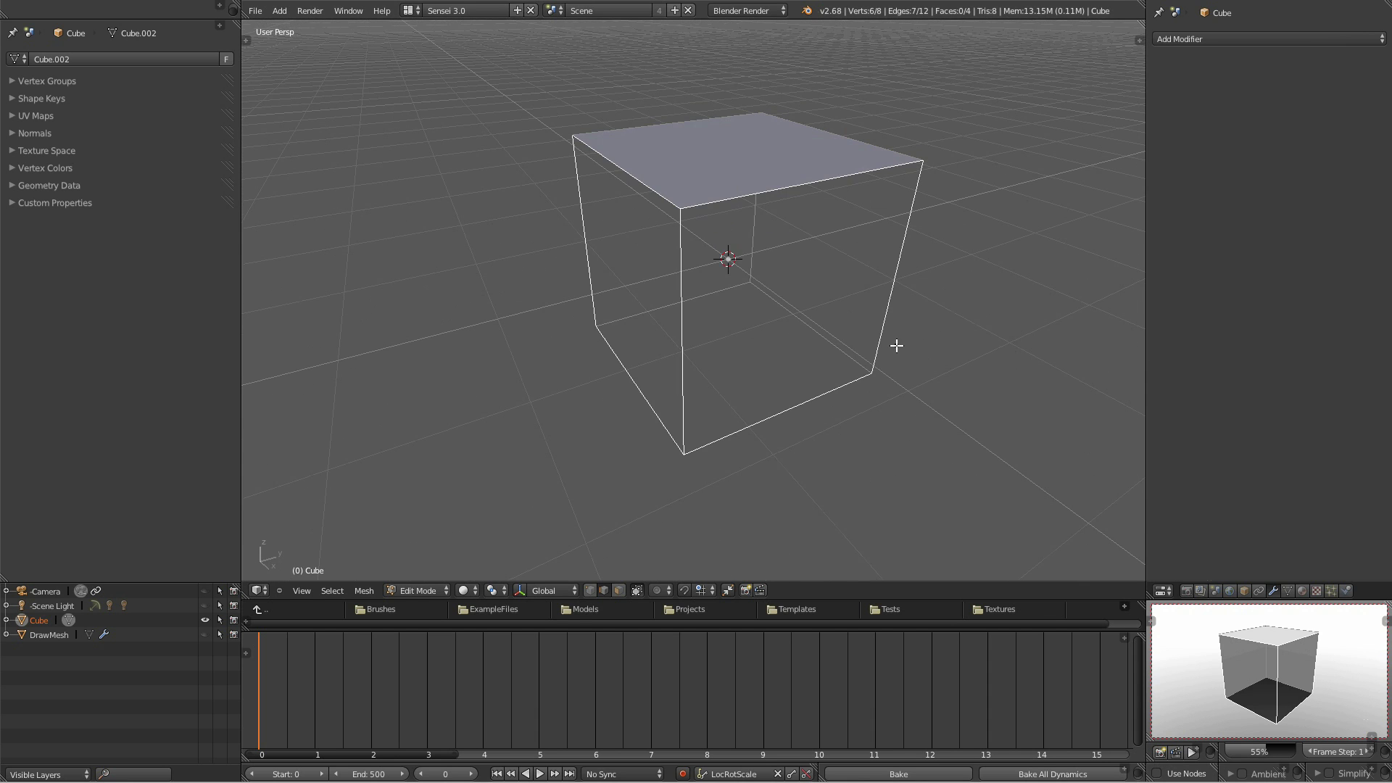
{"action": "key", "text": "f"}
{"action": "middle_click_drag", "start_coordinate": [759, 344], "coordinate": [810, 349]}
{"action": "middle_click_drag", "start_coordinate": [824, 266], "coordinate": [768, 338]}
Return to Object Mode, add a Subdivision Surface modifier to the cube, and set its view subdivisions to 4.
{"action": "key", "text": "Tab"}
{"action": "key", "text": "ctrl+1"}
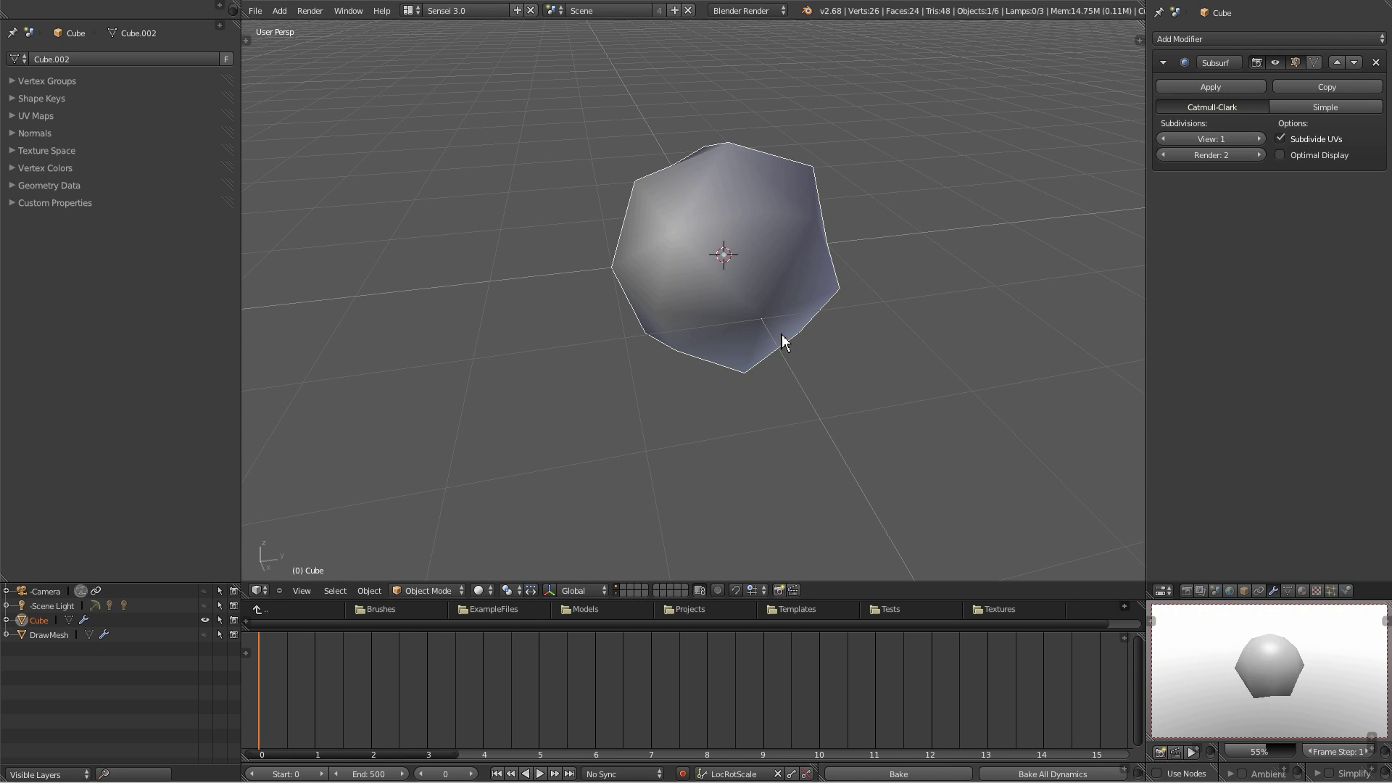
{"action": "left_click", "coordinate": [1259, 139]}
{"action": "left_click", "coordinate": [1260, 138]}
{"action": "left_click", "coordinate": [1259, 139]}
Scale the smoothed cube up to nearly twice its size and inspect its rounded surface.
{"action": "key", "text": "s"}
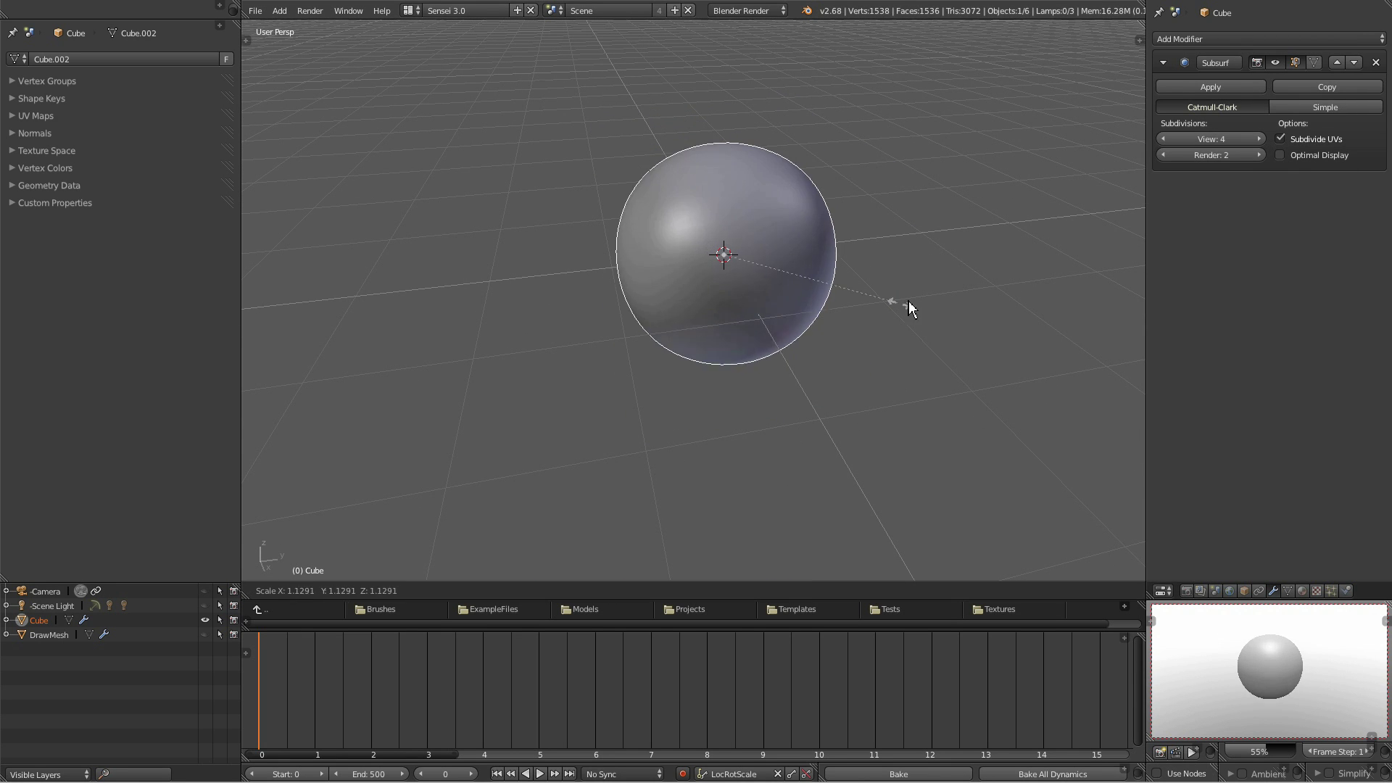
{"action": "left_click", "coordinate": [1047, 268]}
{"action": "middle_click_drag", "start_coordinate": [946, 309], "coordinate": [873, 258]}
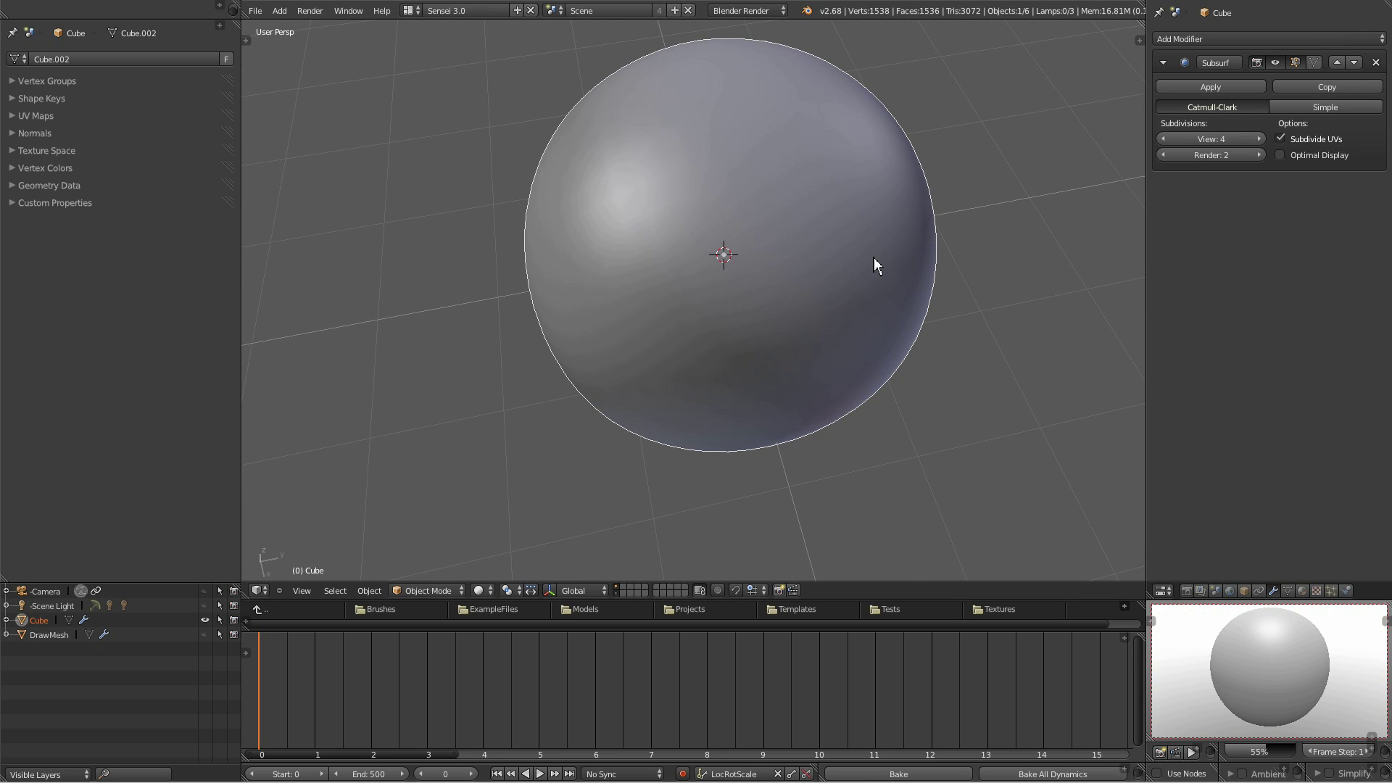
{"action": "mouse_move", "coordinate": [731, 276]}
{"action": "middle_mouse_down"}
{"action": "mouse_move", "coordinate": [768, 382]}
{"action": "mouse_move", "coordinate": [798, 267]}
{"action": "middle_mouse_up"}
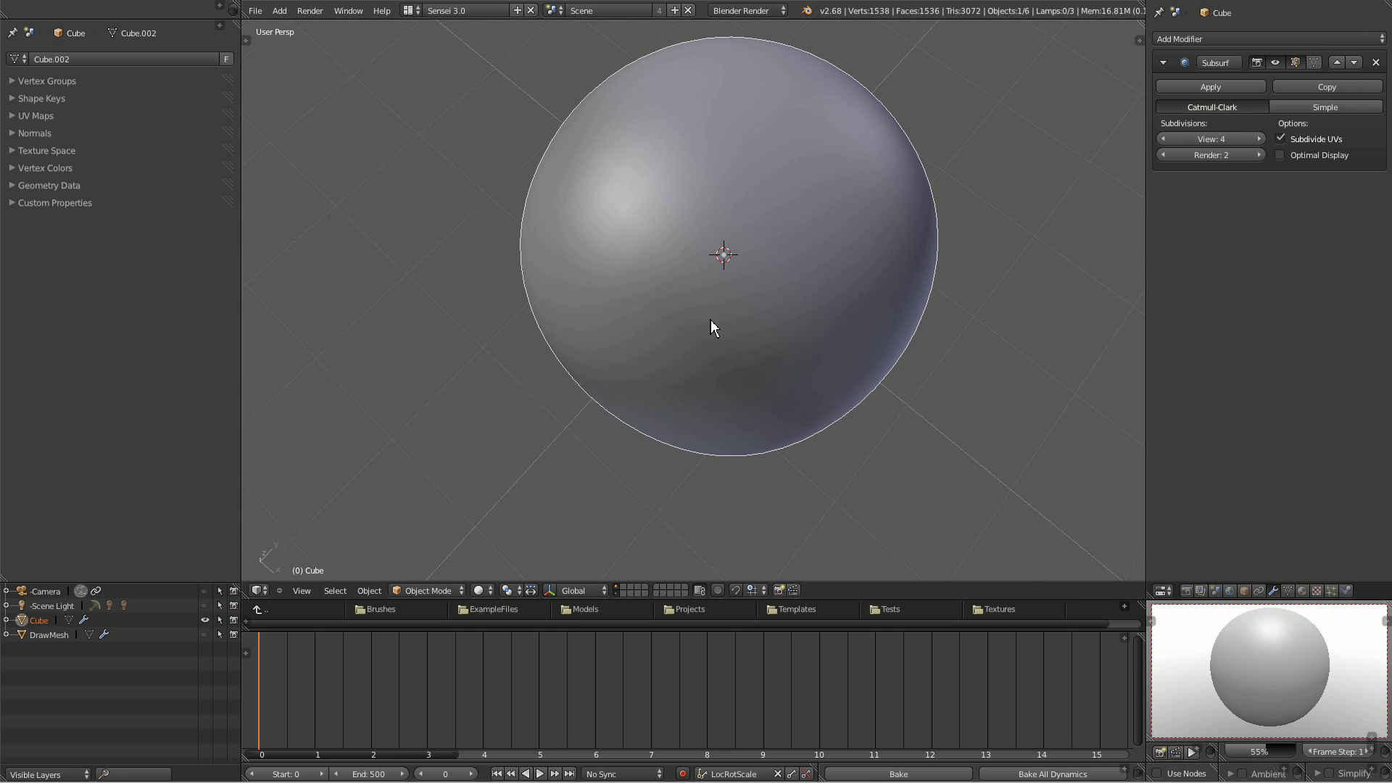
{"action": "middle_click_drag", "start_coordinate": [712, 324], "coordinate": [723, 250]}
{"action": "scroll", "coordinate": [797, 265], "scroll_direction": "down", "scroll_amount": 3}
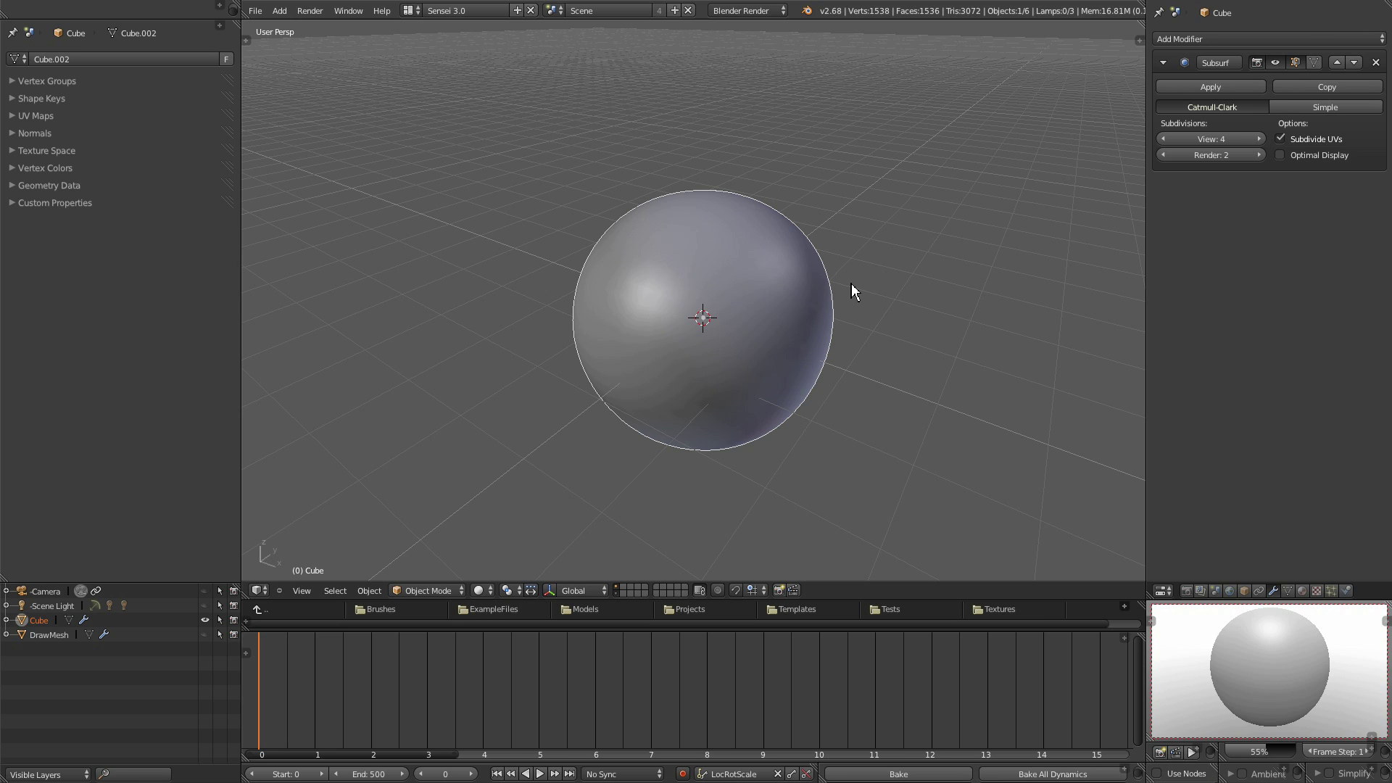
Delete the smoothed cube from the scene.
{"action": "key", "text": "x"}
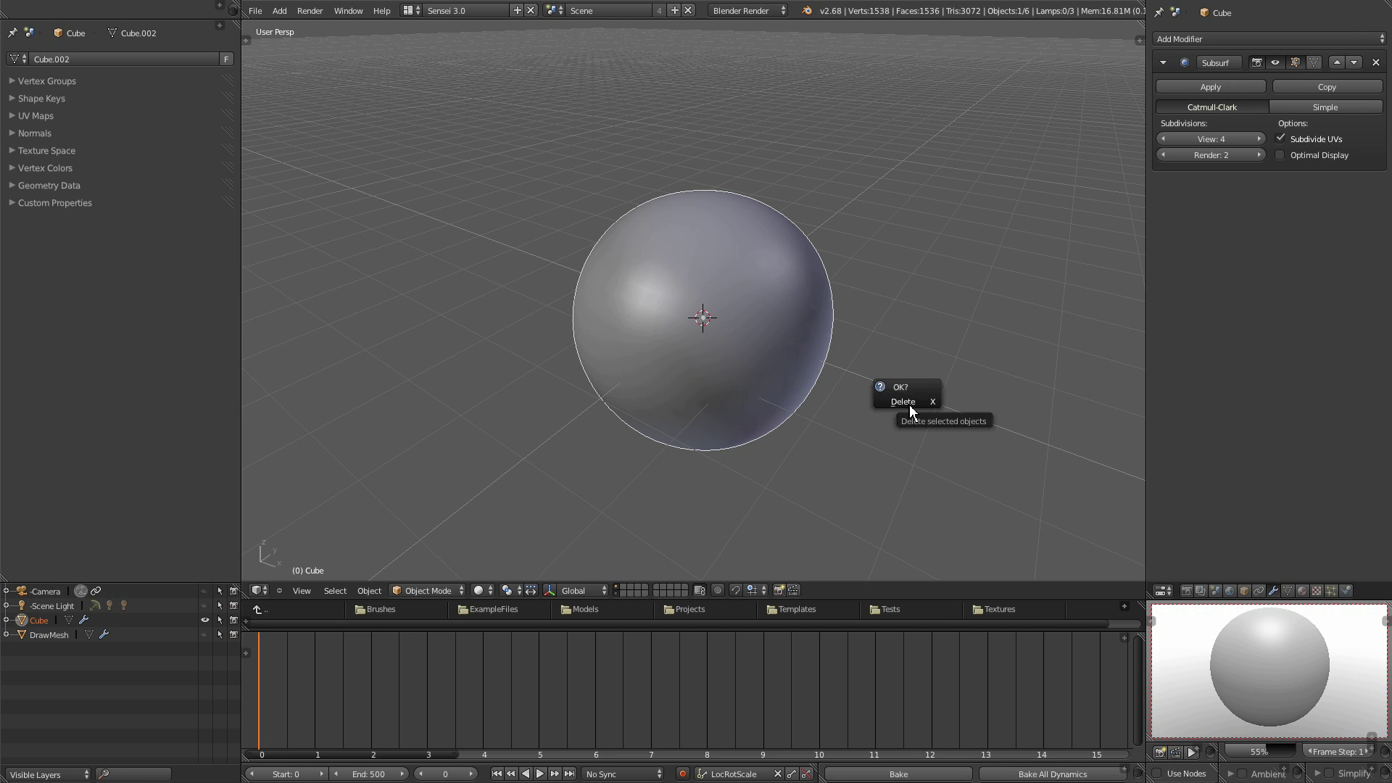
{"action": "left_click", "coordinate": [909, 406]}
{"action": "middle_click_drag", "start_coordinate": [815, 441], "coordinate": [824, 313]}
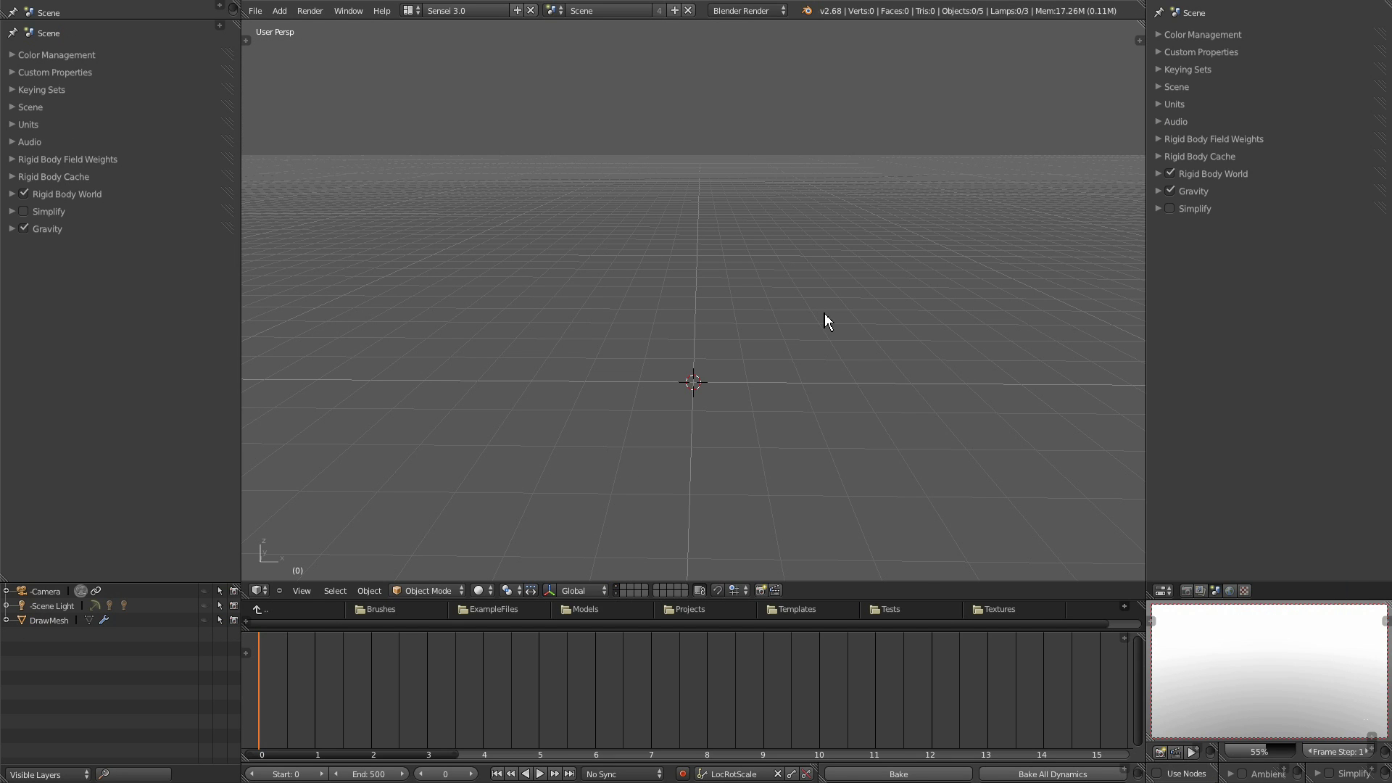
Add a plane and scale it up into a very large ground surface.
{"action": "key", "text": "shift+a"}
{"action": "mouse_move", "coordinate": [825, 313]}
{"action": "left_click", "coordinate": [867, 314]}
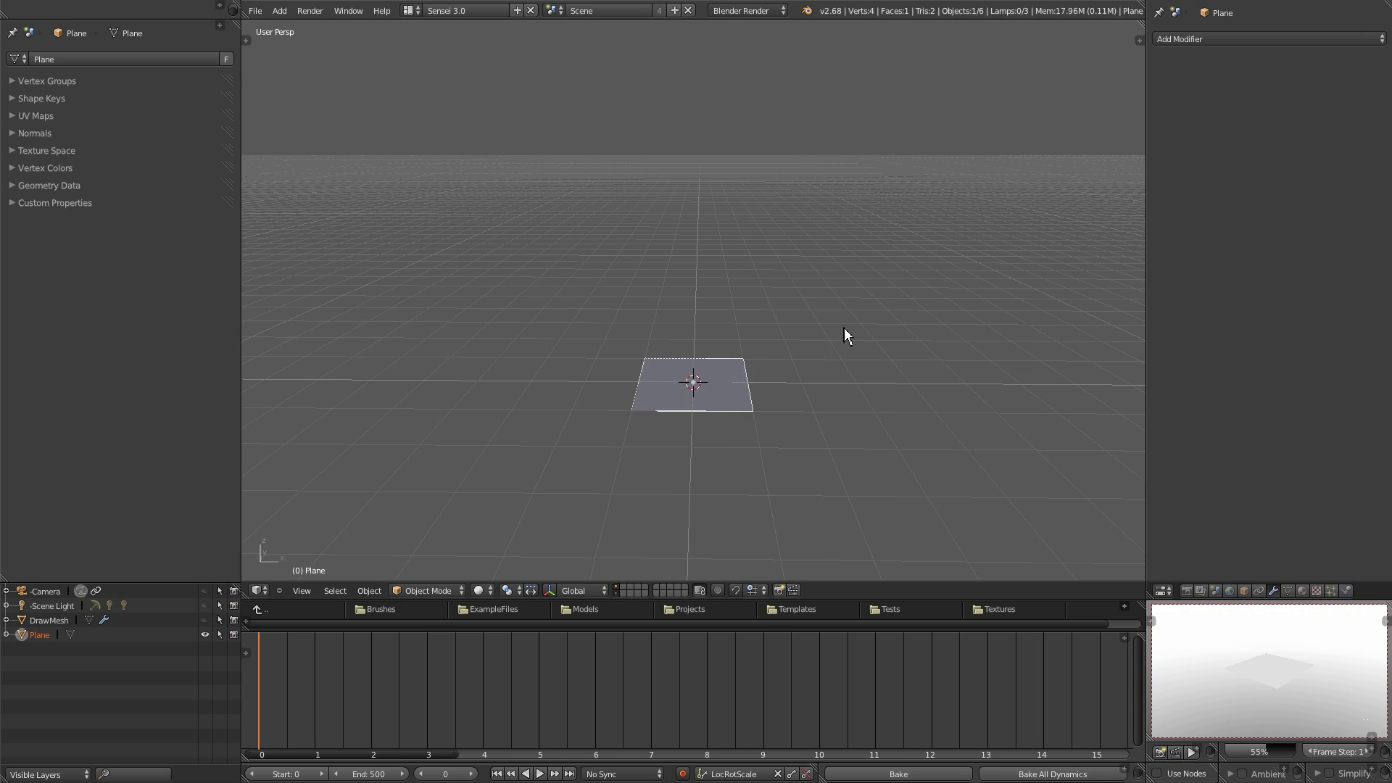
{"action": "key", "text": "s"}
{"action": "left_click", "coordinate": [370, 65]}
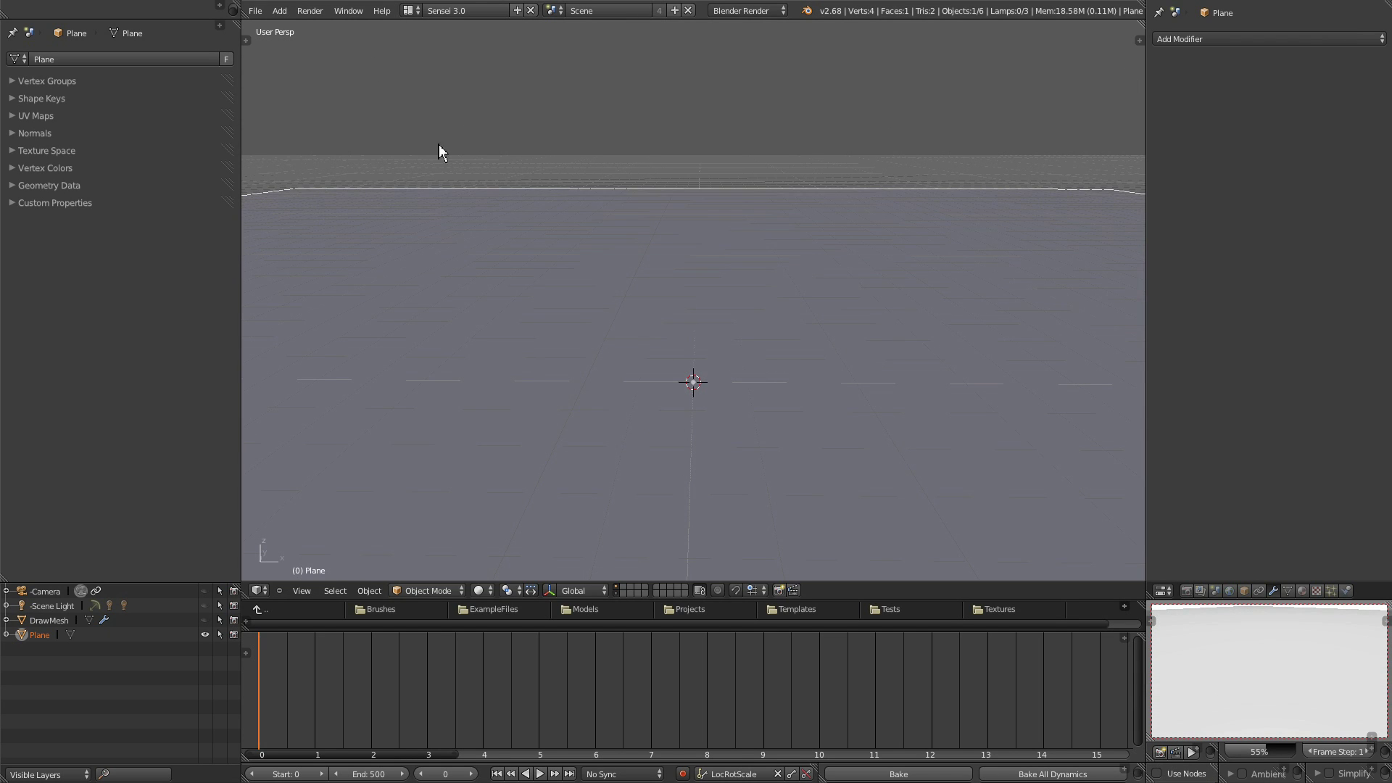
Set the viewport shading to Texture and assign the existing Dark material to the ground plane.
{"action": "left_click", "coordinate": [486, 590]}
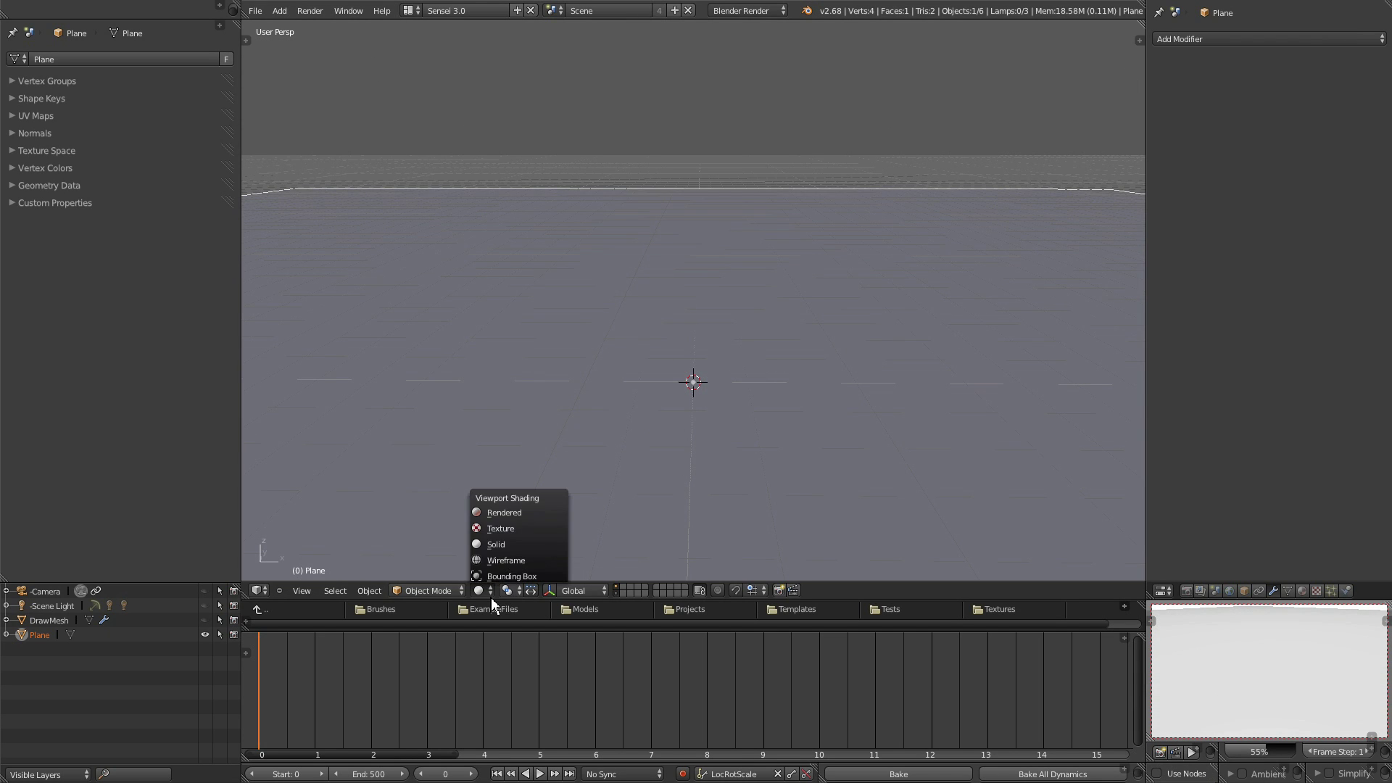
{"action": "left_click", "coordinate": [501, 528]}
{"action": "middle_click_drag", "start_coordinate": [802, 424], "coordinate": [789, 392]}
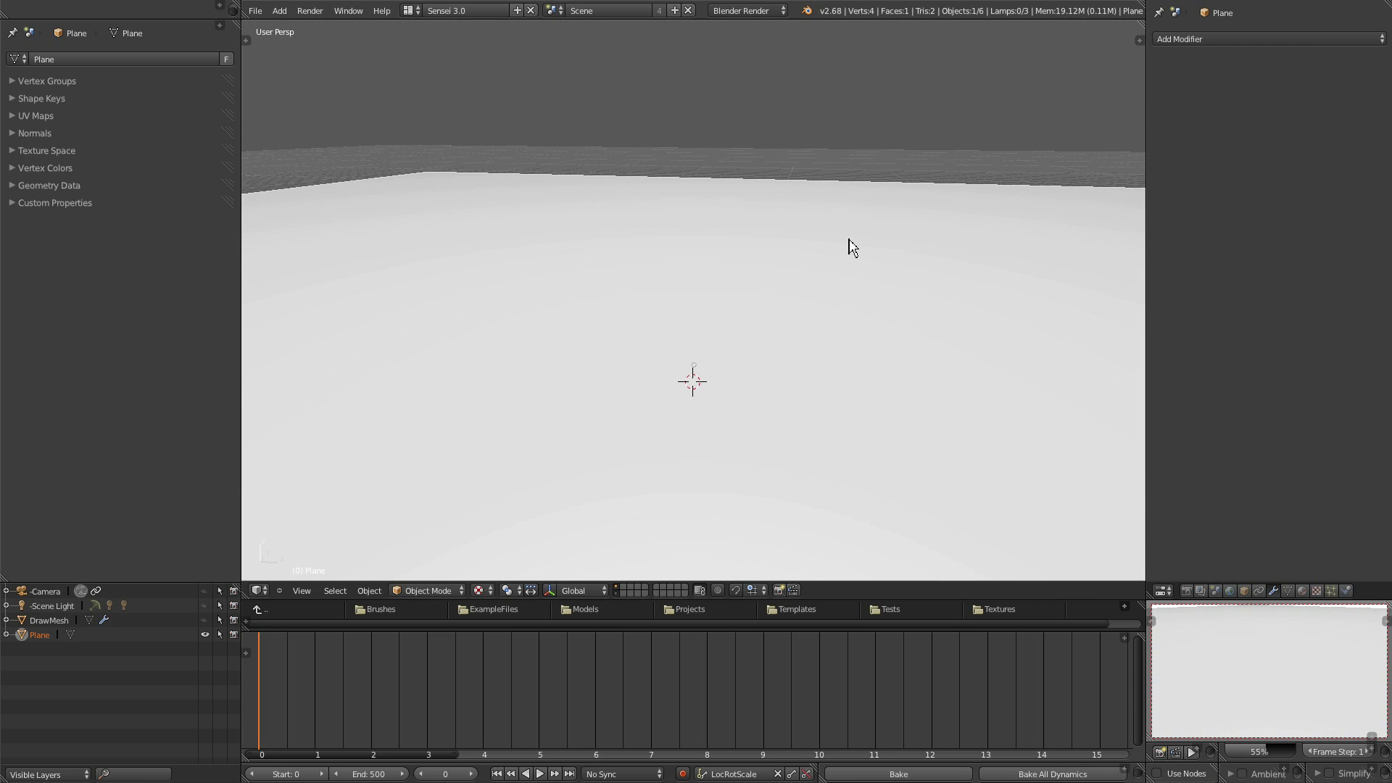
{"action": "key", "text": "shift+q"}
{"action": "mouse_move", "coordinate": [852, 239]}
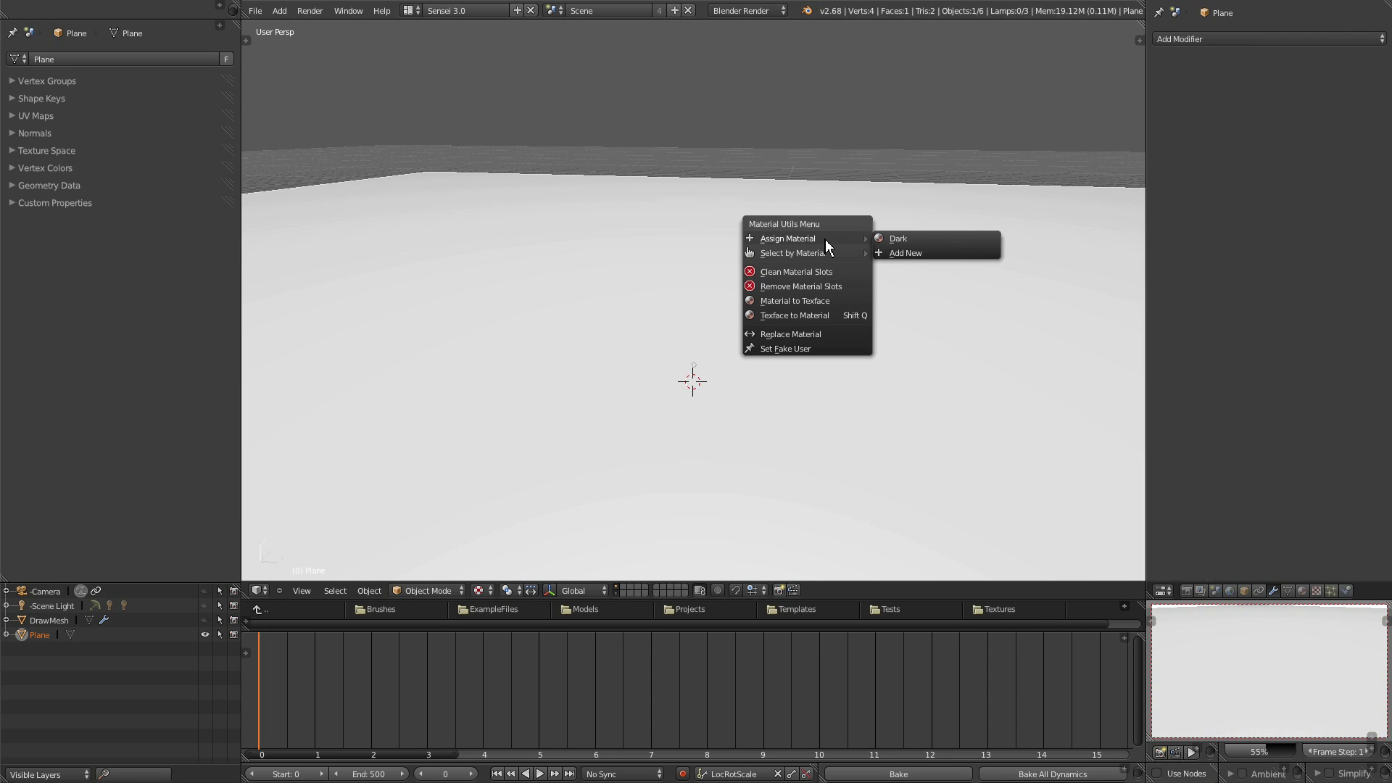
{"action": "left_click", "coordinate": [899, 244]}
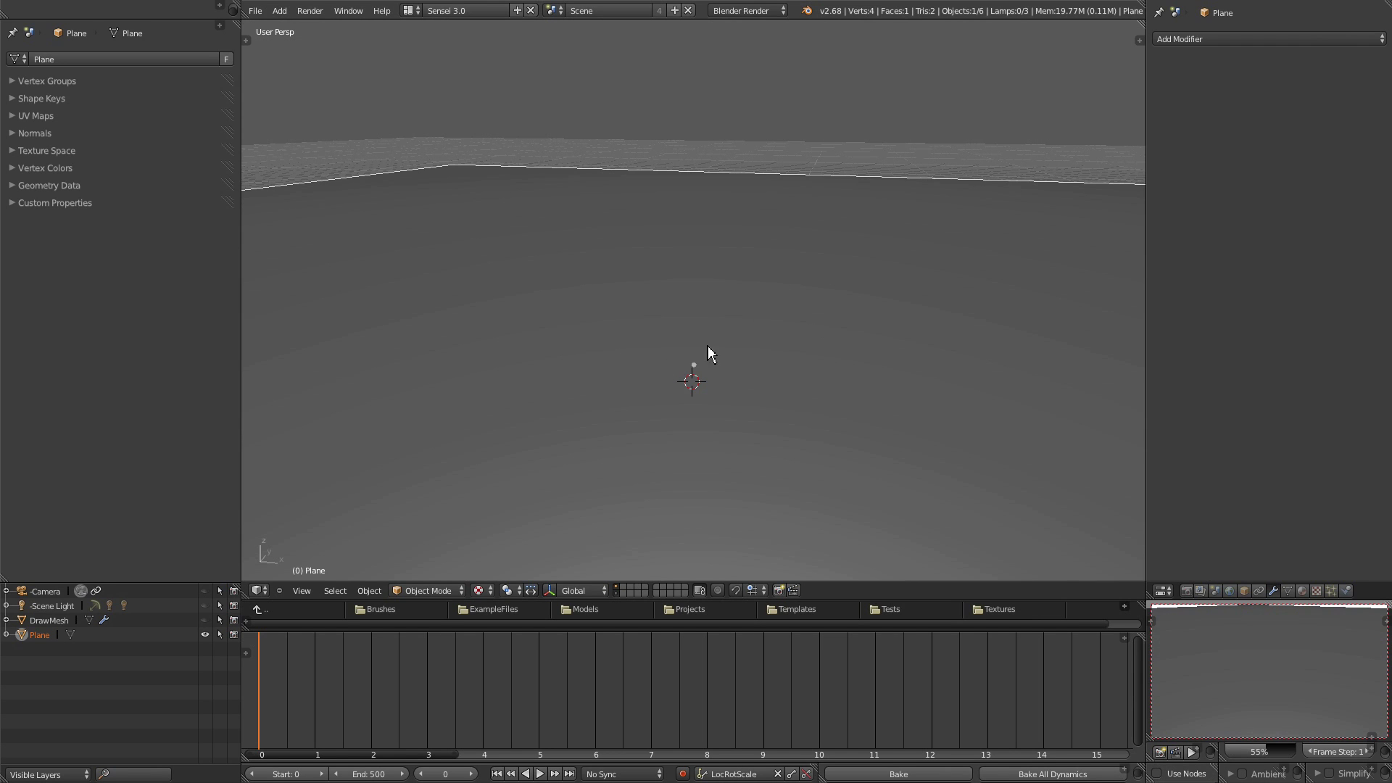
Add a cube at the 3D cursor and raise it along the Z axis to just above the ground plane.
{"action": "middle_click_drag", "start_coordinate": [767, 380], "coordinate": [747, 337]}
{"action": "key", "text": "shift+a"}
{"action": "mouse_move", "coordinate": [750, 341]}
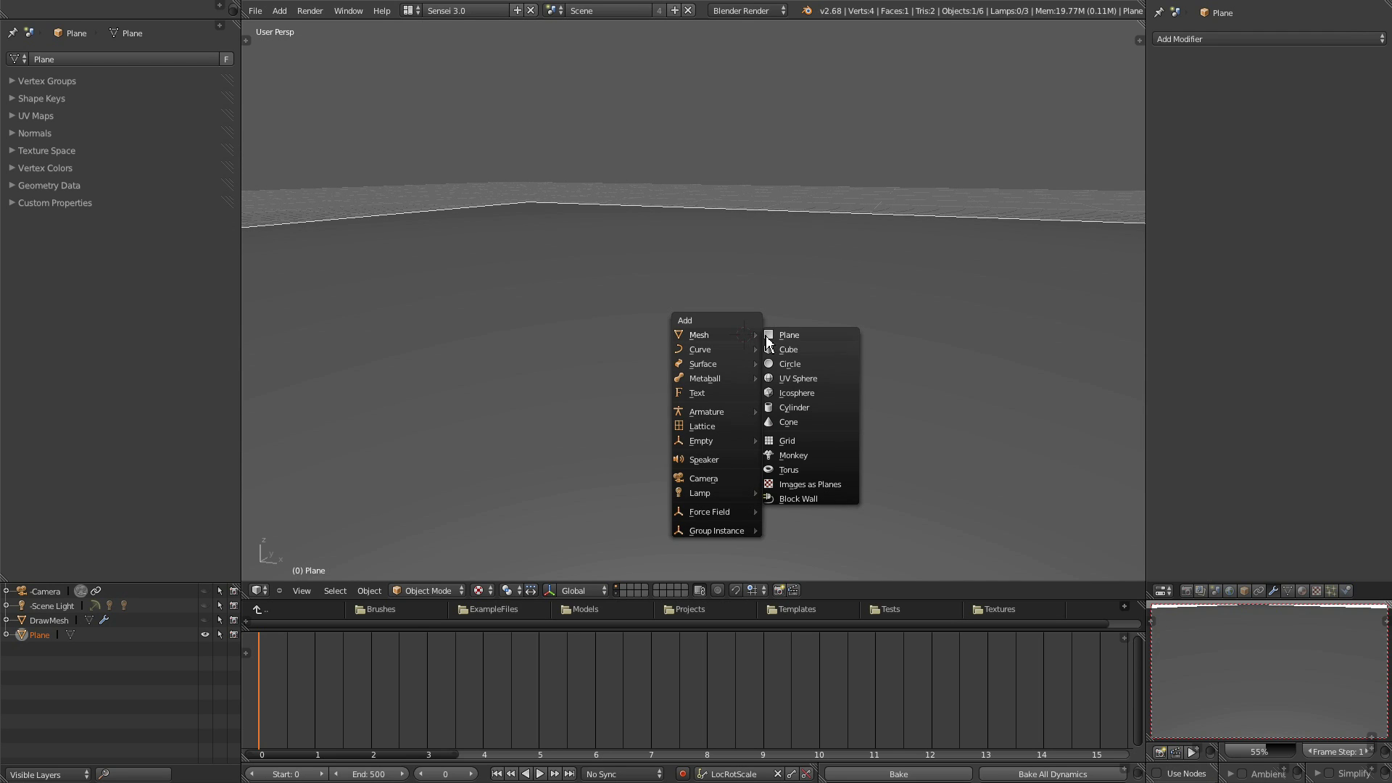
{"action": "left_click", "coordinate": [802, 353]}
{"action": "key", "text": "g"}
{"action": "key", "text": "z"}
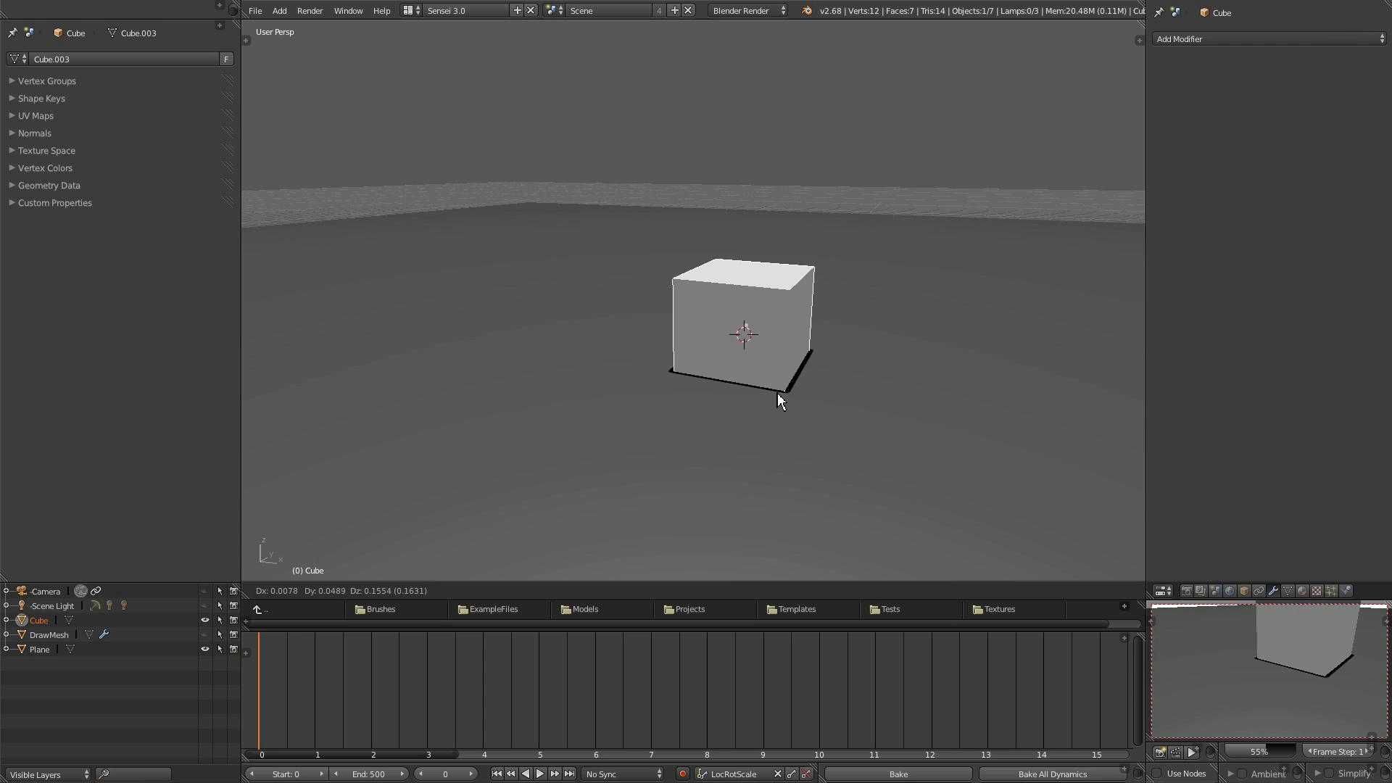
{"action": "left_click", "coordinate": [777, 375]}
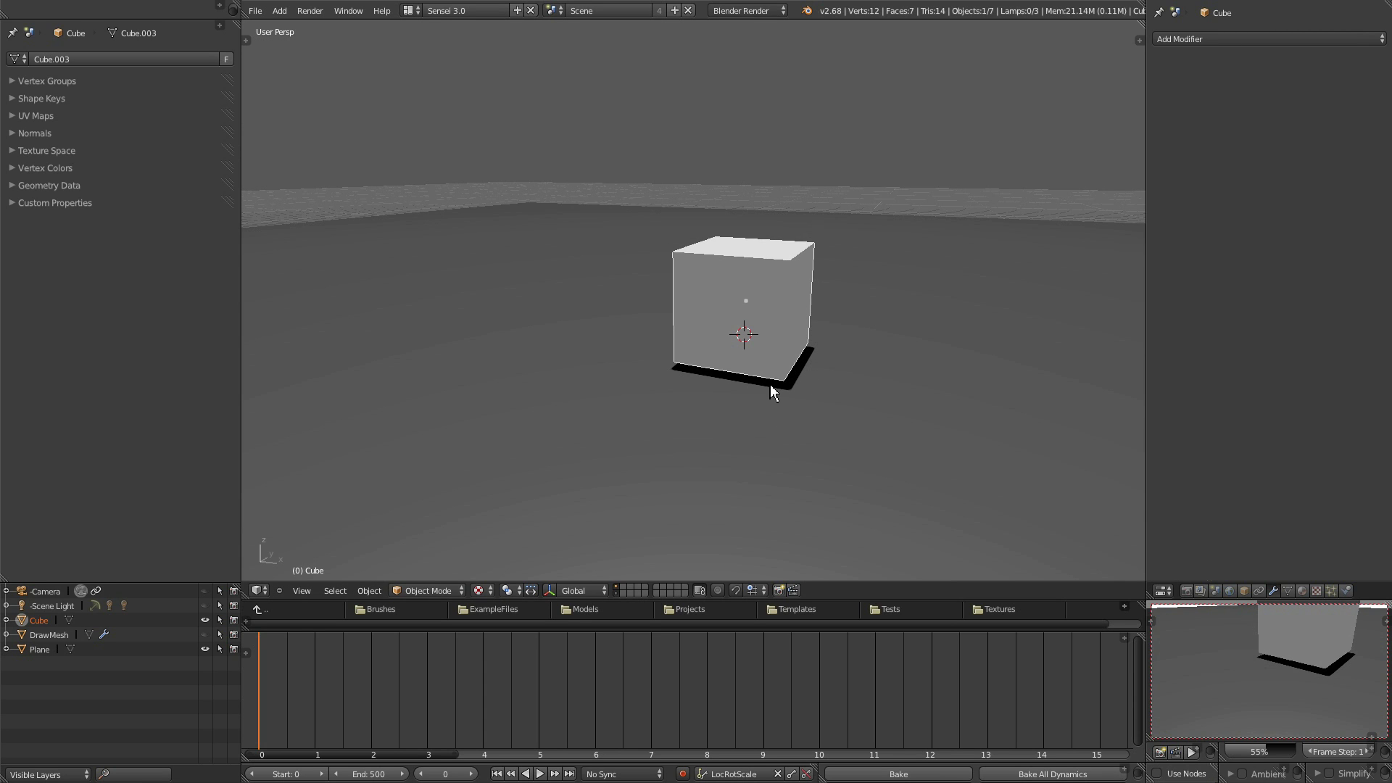
In Edit Mode, subdivide the whole cube twice so each side has a four-by-four grid of faces.
{"action": "middle_click_drag", "start_coordinate": [730, 366], "coordinate": [797, 392]}
{"action": "key", "text": "Tab"}
{"action": "key", "text": "w"}
{"action": "left_click", "coordinate": [868, 361]}
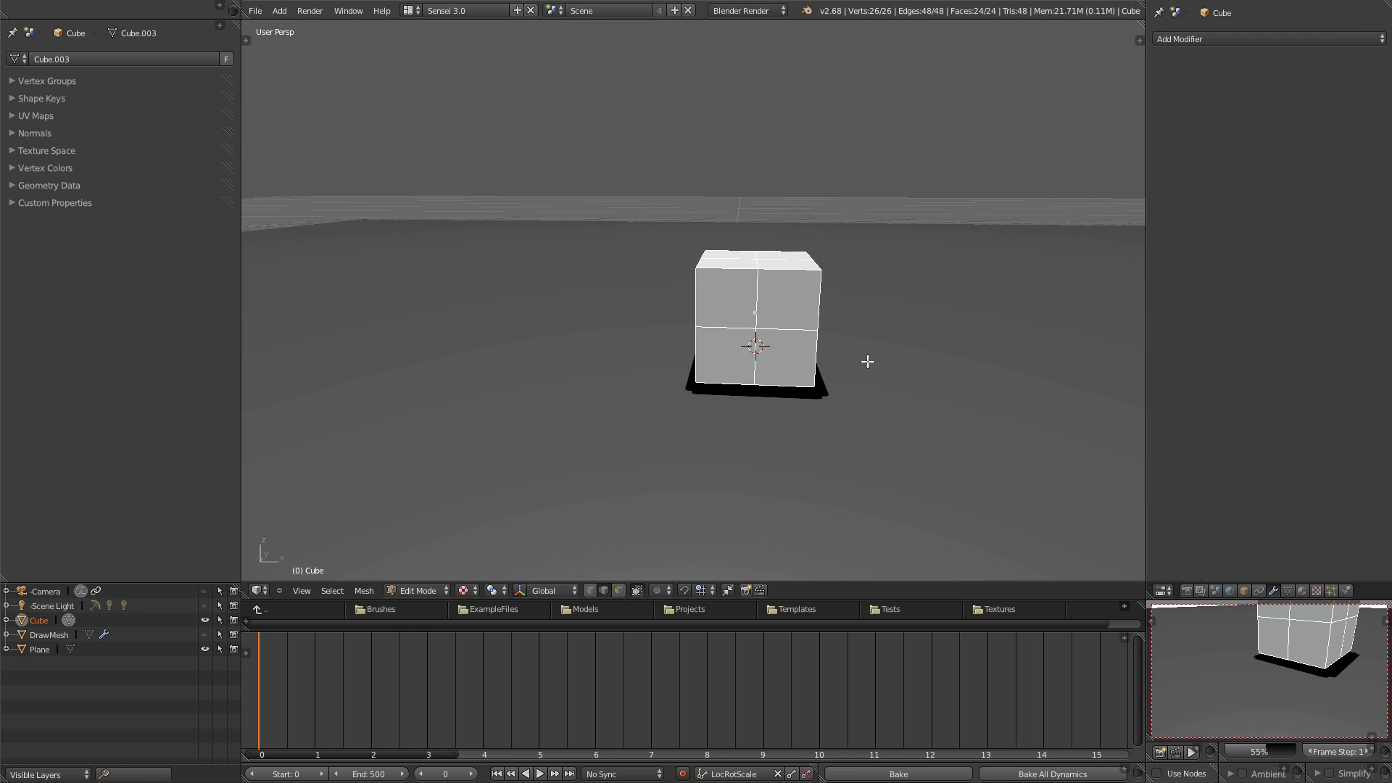
{"action": "scroll", "coordinate": [868, 361], "scroll_direction": "up", "scroll_amount": 1}
{"action": "key", "text": "w"}
{"action": "left_click", "coordinate": [868, 361]}
{"action": "middle_click_drag", "start_coordinate": [867, 361], "coordinate": [687, 227]}
{"action": "middle_click_drag", "start_coordinate": [846, 345], "coordinate": [829, 347]}
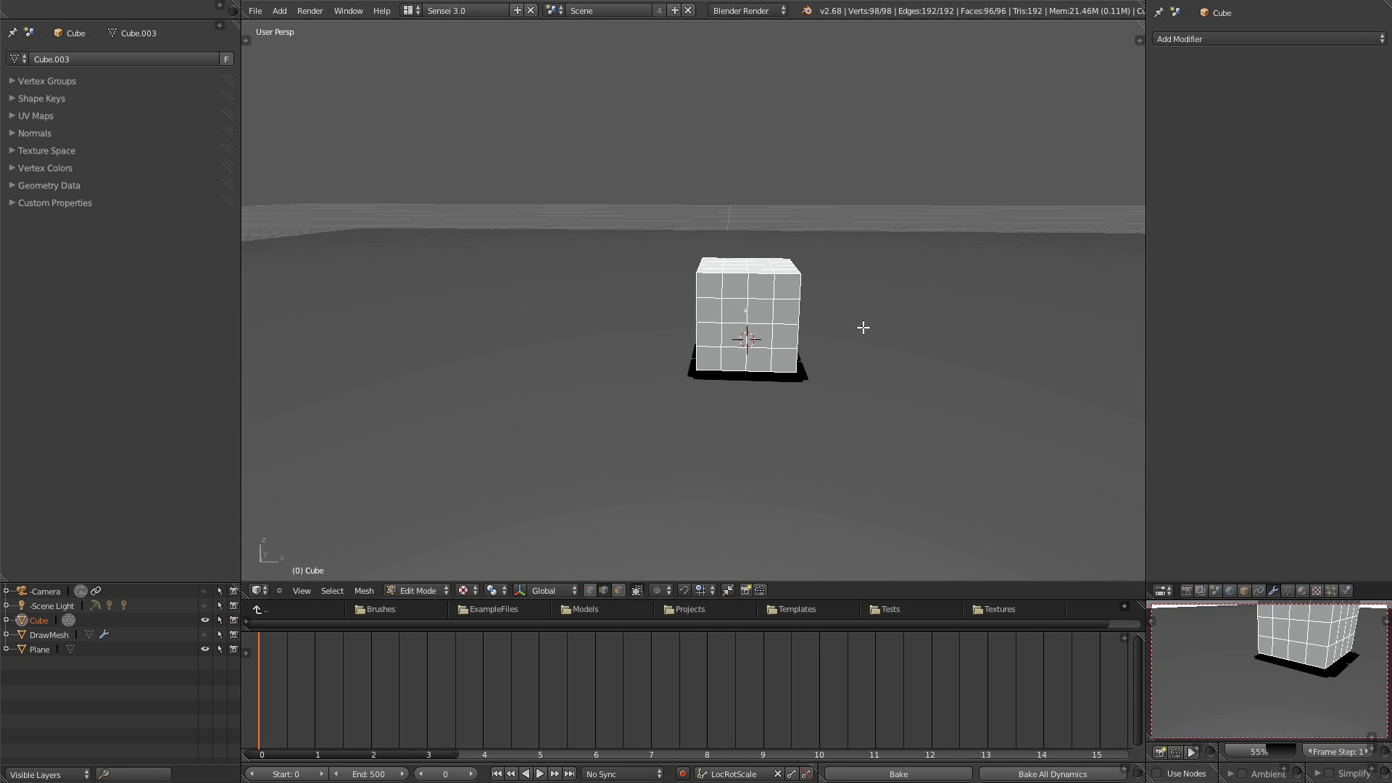
Duplicate the subdivided cube mesh and place the copy farther along the negative X axis.
{"action": "key", "text": "shift+d"}
{"action": "key", "text": "x"}
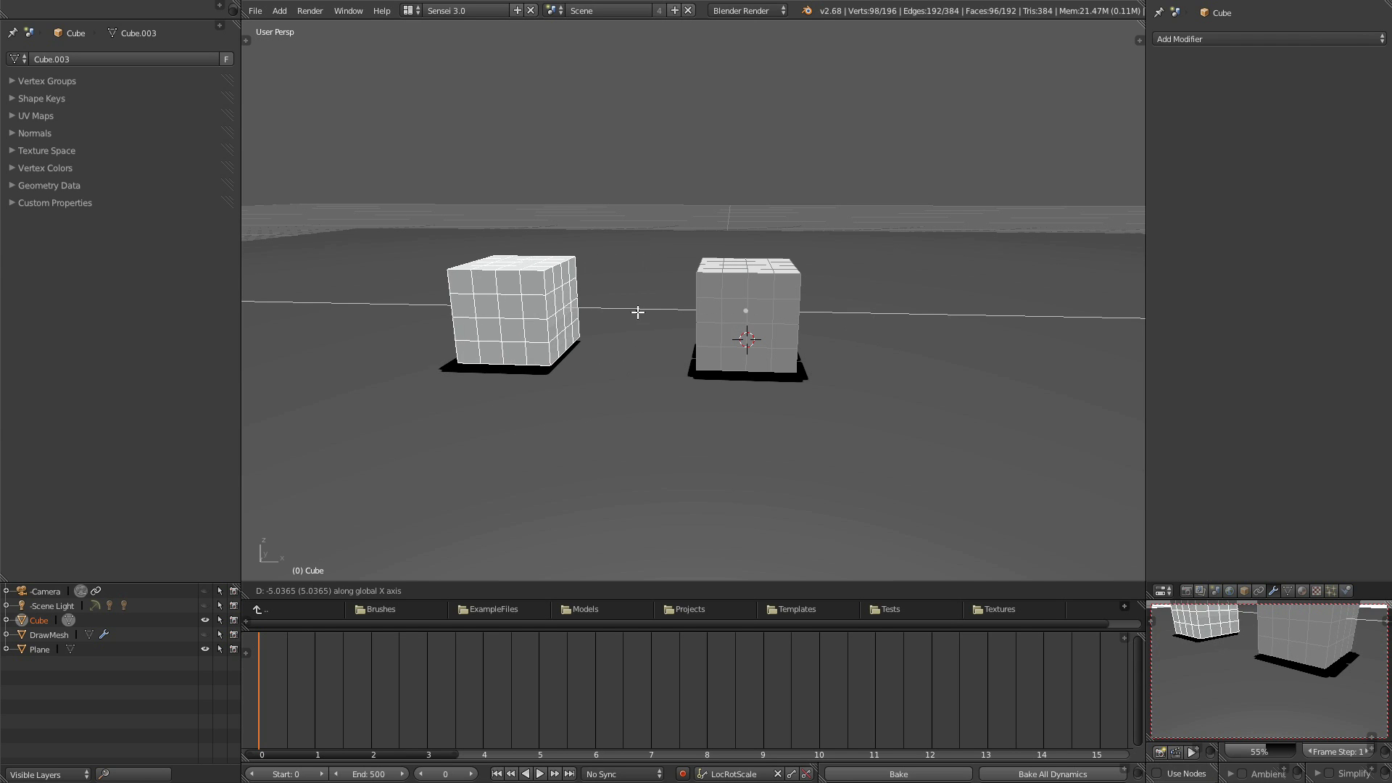
{"action": "left_click", "coordinate": [525, 306]}
{"action": "middle_click_drag", "start_coordinate": [566, 338], "coordinate": [787, 372]}
Select both cubes' meshes and lower them about 0.2 along the Z axis toward the ground.
{"action": "key", "text": "a"}
{"action": "key", "text": "a"}
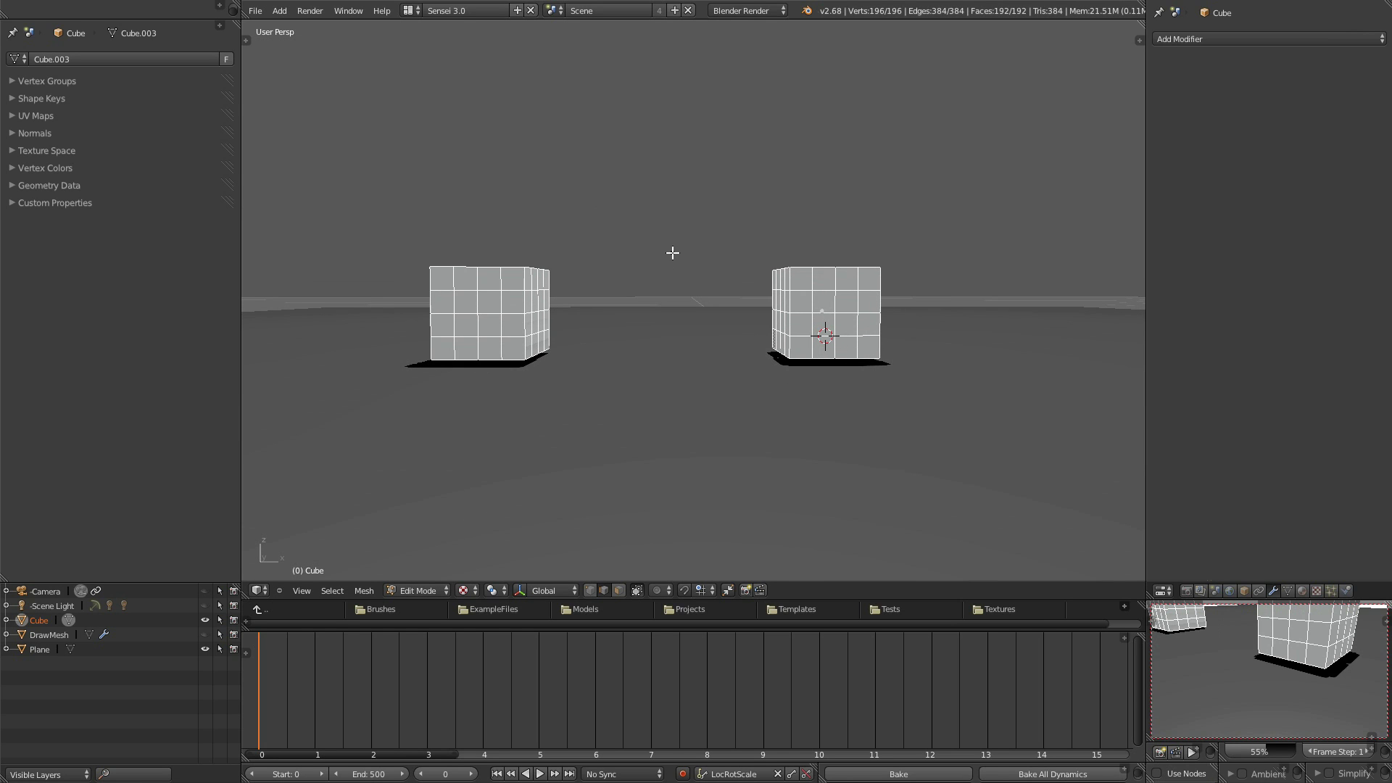
{"action": "key", "text": "g"}
{"action": "key", "text": "z"}
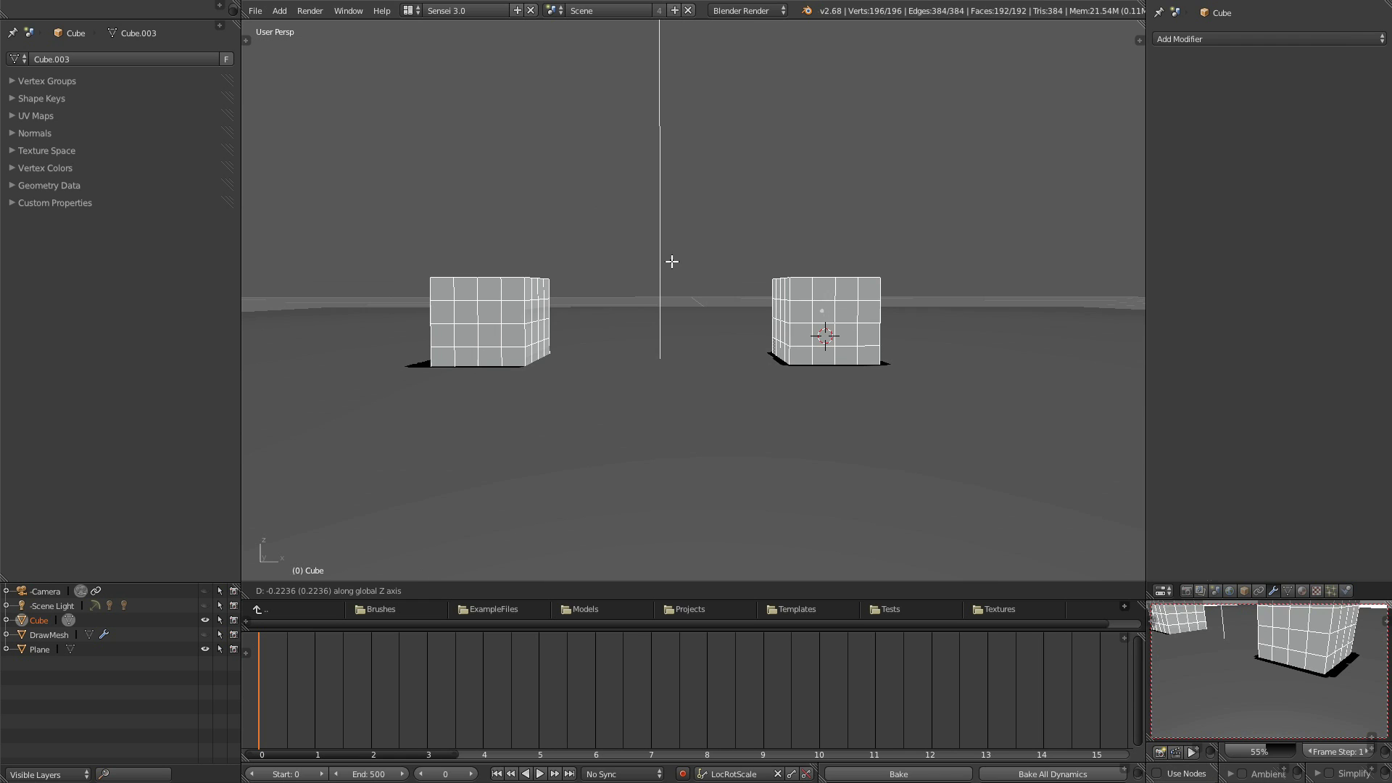
{"action": "left_click", "coordinate": [672, 258]}
{"action": "middle_click_drag", "start_coordinate": [678, 301], "coordinate": [665, 370]}
{"action": "scroll", "coordinate": [677, 367], "scroll_direction": "up", "scroll_amount": 4}
{"action": "middle_click_drag", "start_coordinate": [737, 469], "coordinate": [699, 428]}
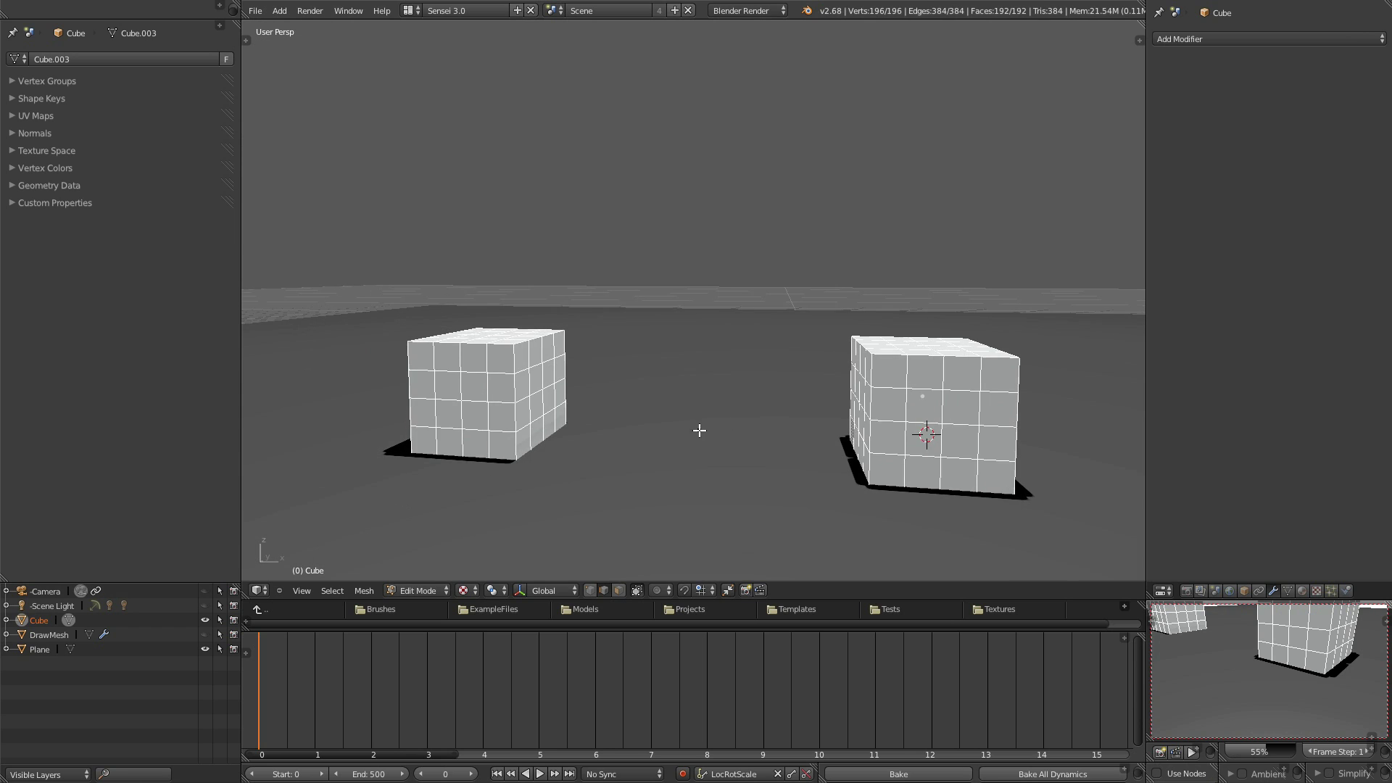
Clear the selection and, in face select mode, select the four central faces on the original cube's side facing the copy.
{"action": "right_click", "coordinate": [543, 409]}
{"action": "key", "text": "a"}
{"action": "middle_click_drag", "start_coordinate": [546, 405], "coordinate": [609, 398]}
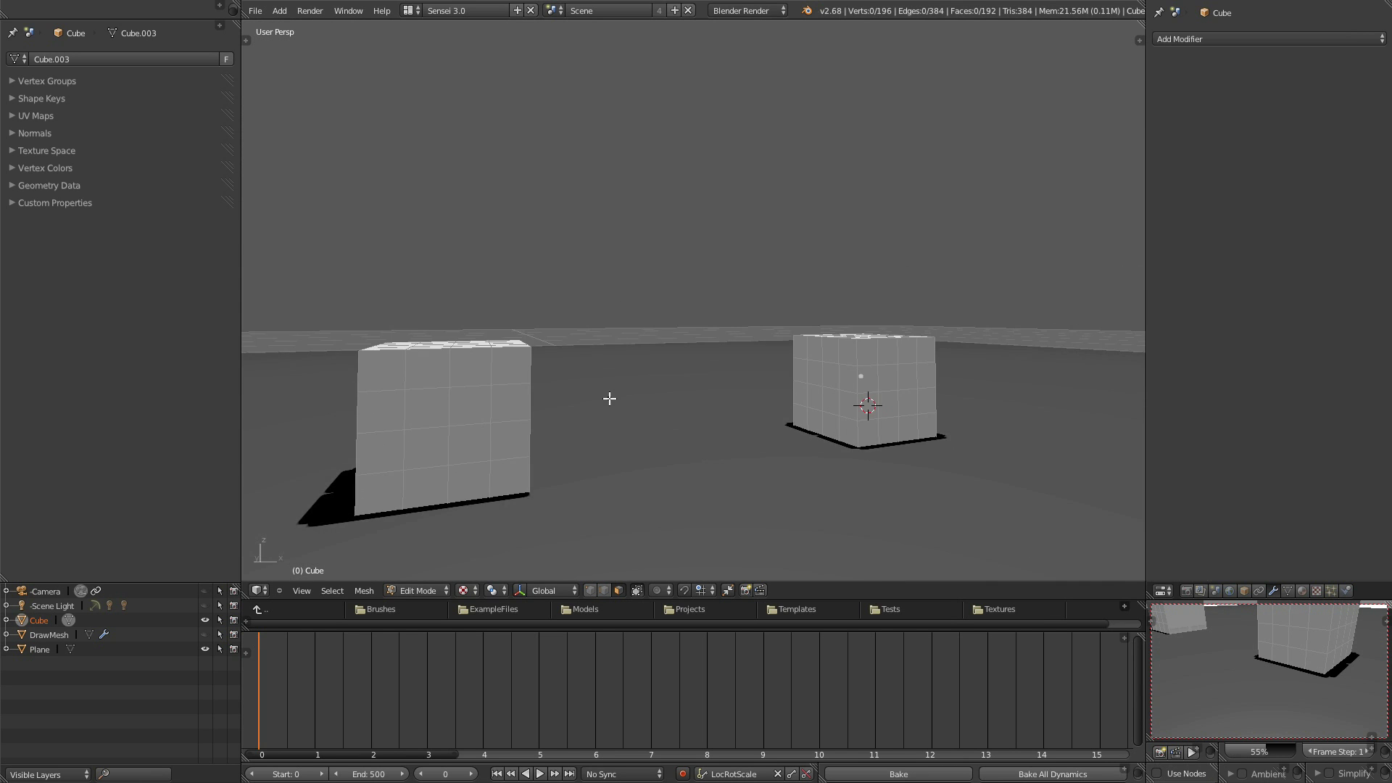
{"action": "right_click", "coordinate": [831, 405]}
{"action": "right_click", "coordinate": [817, 398], "text": "shift"}
{"action": "right_click", "coordinate": [819, 378], "text": "shift"}
{"action": "right_click", "coordinate": [832, 382], "text": "shift"}
{"action": "middle_click_drag", "start_coordinate": [832, 382], "coordinate": [701, 459]}
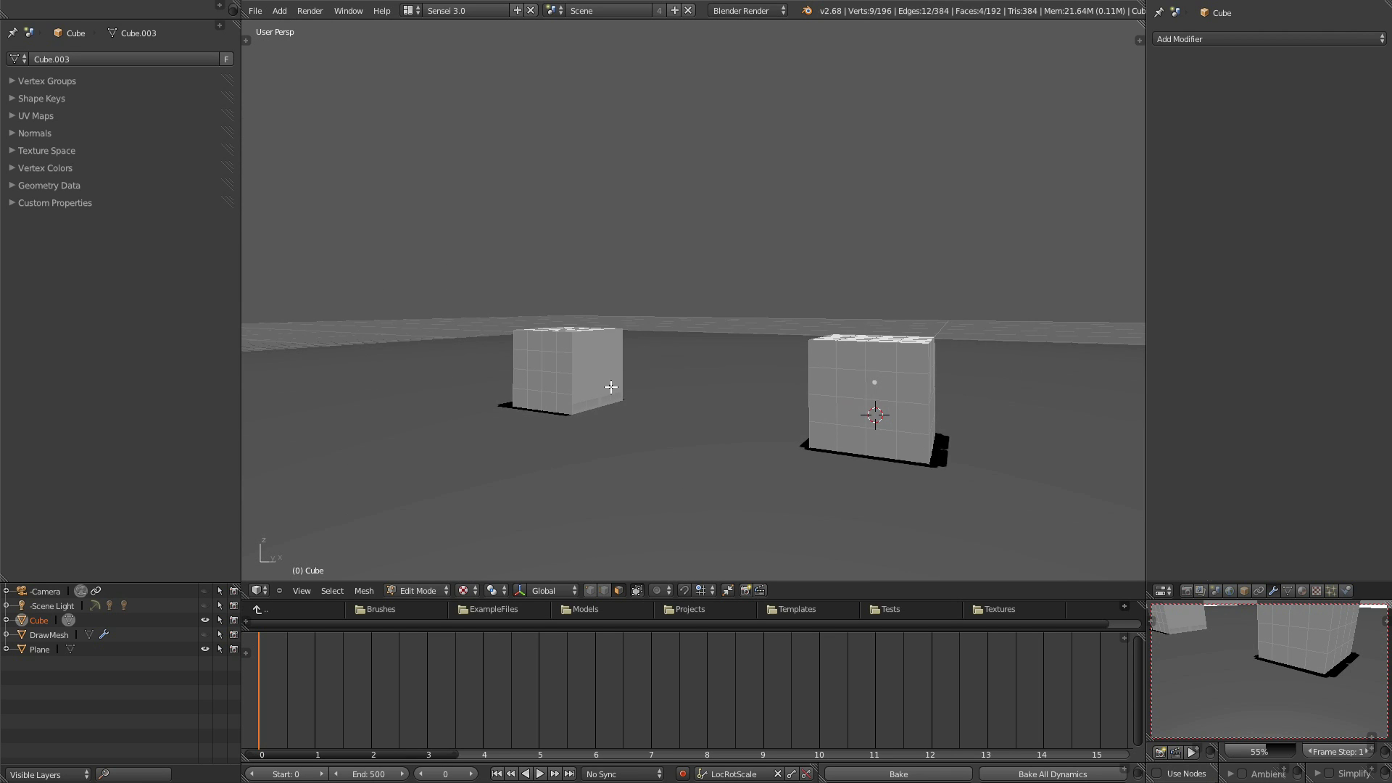
Add the four central faces on the copied cube's facing side to the selection.
{"action": "scroll", "coordinate": [590, 388], "scroll_direction": "up", "scroll_amount": 2}
{"action": "right_click", "coordinate": [555, 411], "text": "shift"}
{"action": "right_click", "coordinate": [574, 409], "text": "shift"}
{"action": "right_click", "coordinate": [573, 381], "text": "shift"}
{"action": "right_click", "coordinate": [554, 382], "text": "shift"}
{"action": "middle_click_drag", "start_coordinate": [597, 414], "coordinate": [664, 419]}
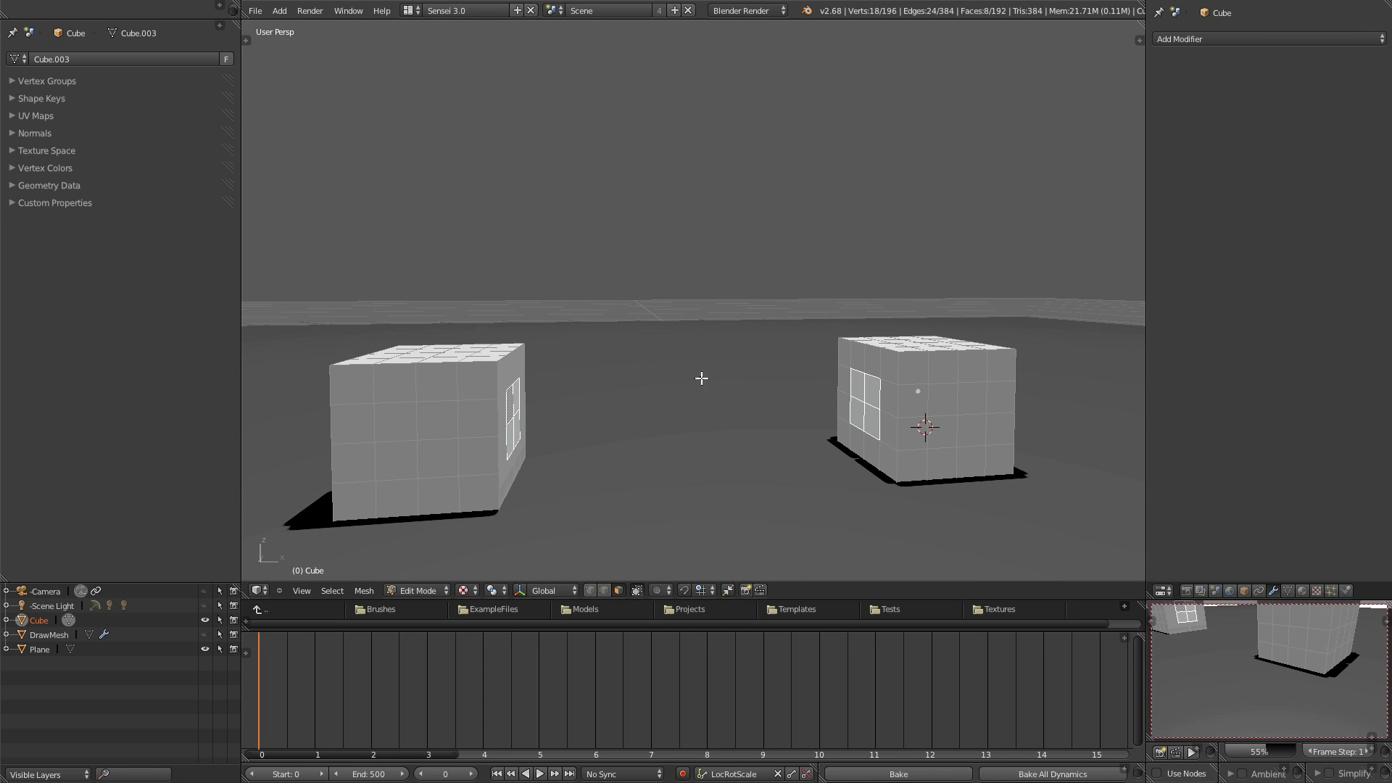
Bridge the two selected face patches into a hollow passage connecting the cubes, and inspect it from inside.
{"action": "key", "text": "w"}
{"action": "left_click", "coordinate": [840, 255]}
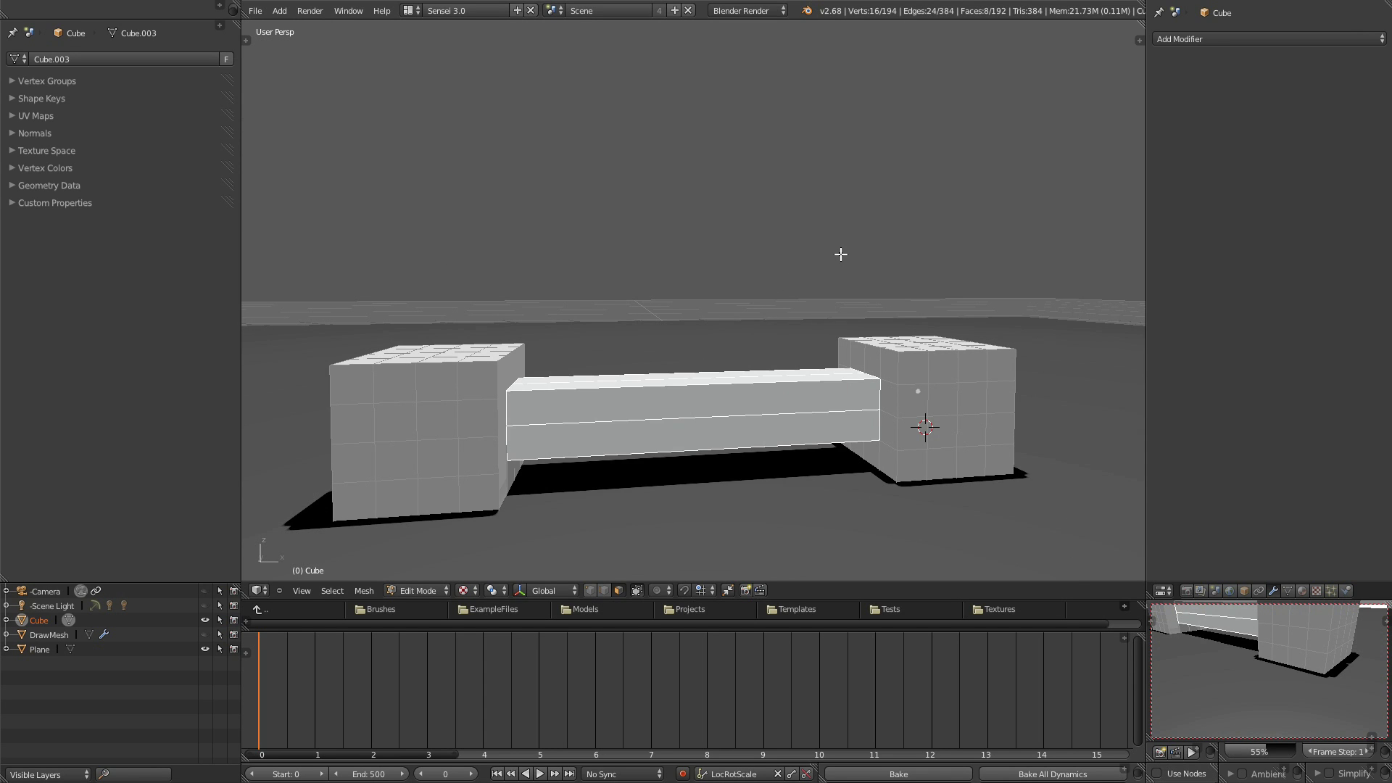
{"action": "middle_click_drag", "start_coordinate": [888, 354], "coordinate": [866, 392]}
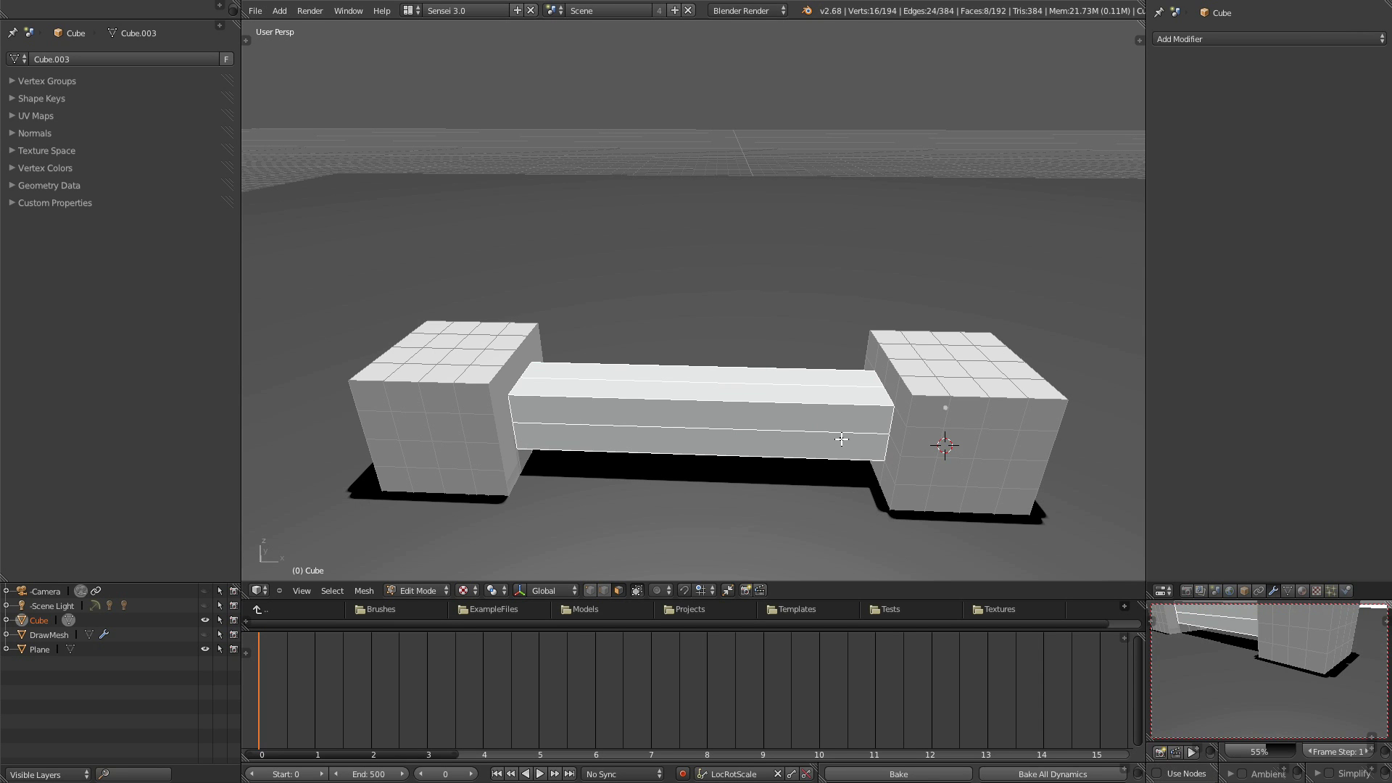
{"action": "middle_click_drag", "start_coordinate": [856, 446], "coordinate": [703, 402]}
{"action": "middle_click_drag", "start_coordinate": [677, 500], "coordinate": [737, 361]}
{"action": "scroll", "coordinate": [680, 475], "scroll_direction": "up", "scroll_amount": 10}
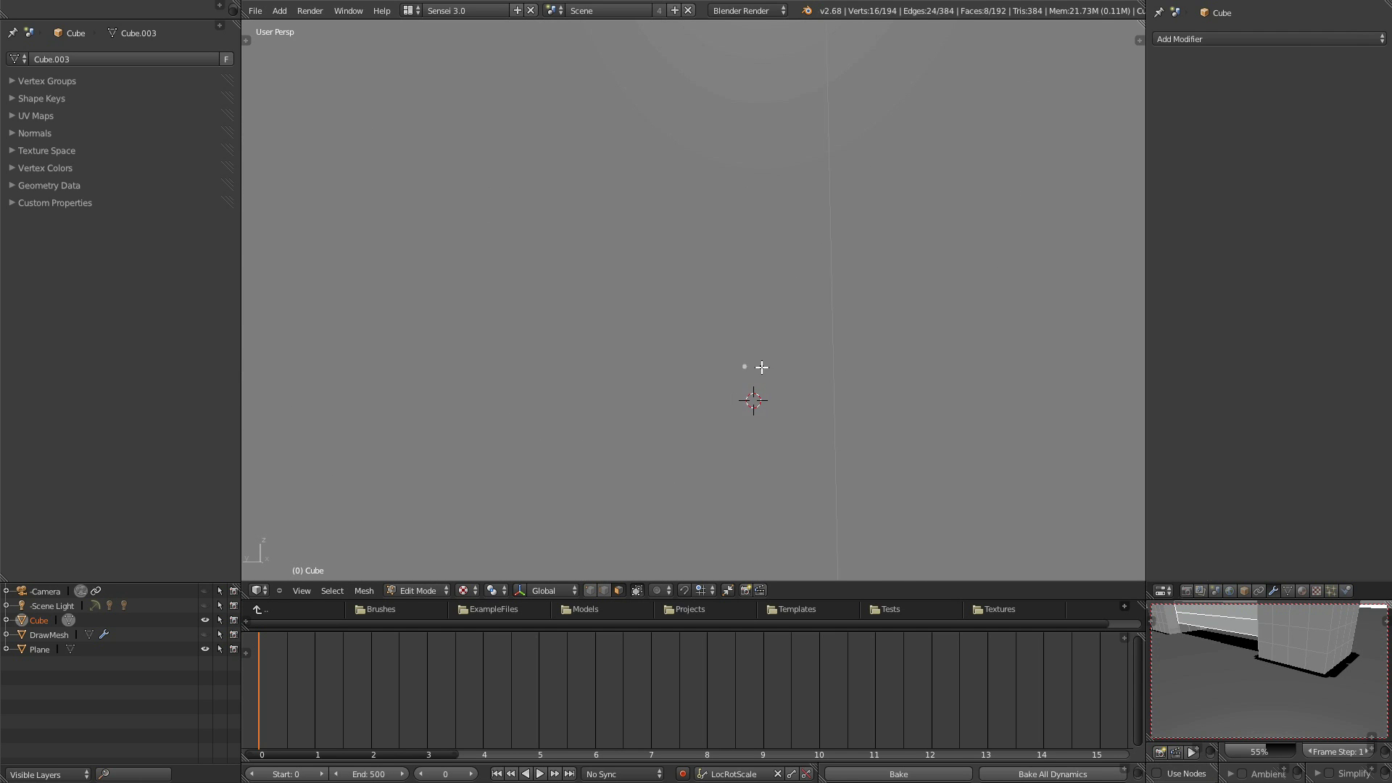
{"action": "scroll", "coordinate": [385, 430], "scroll_direction": "down", "scroll_amount": 10}
{"action": "middle_click_drag", "start_coordinate": [385, 429], "coordinate": [735, 453]}
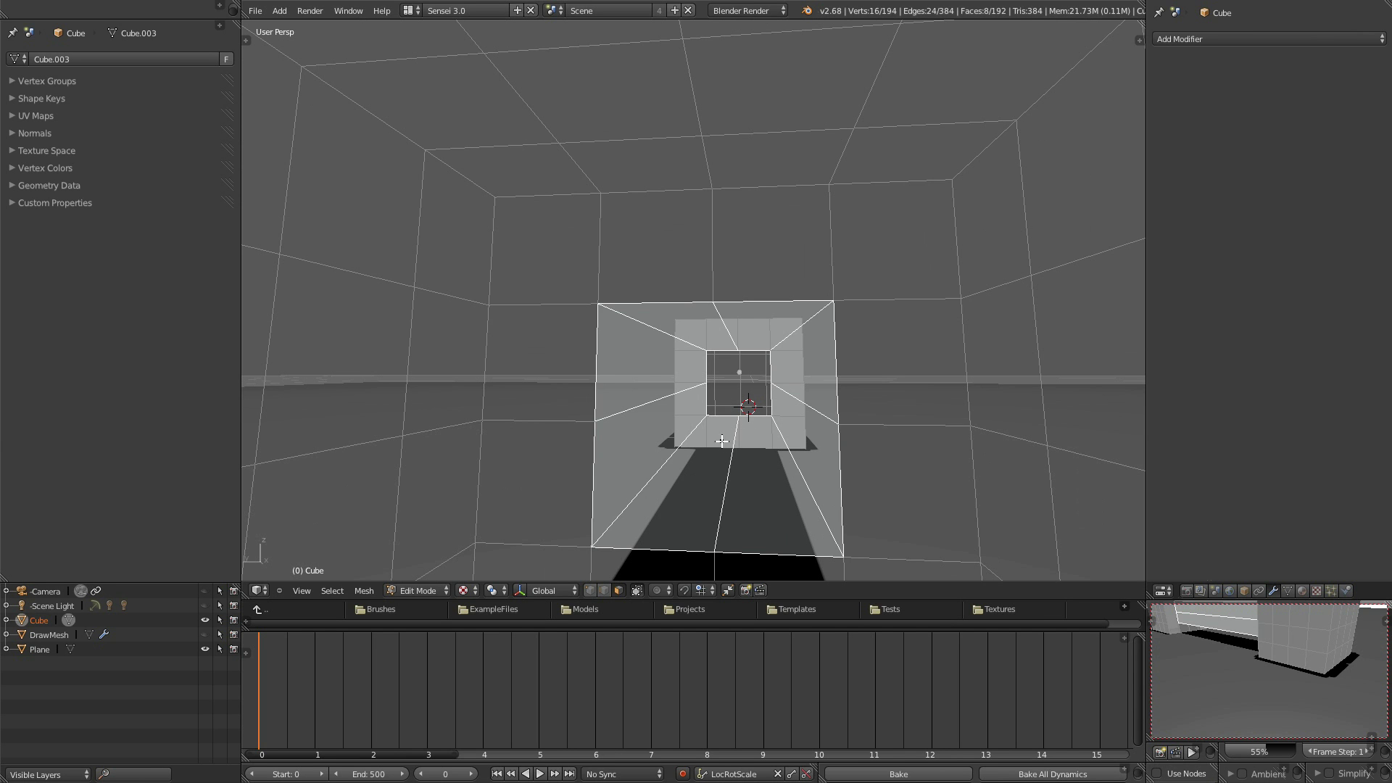
Inspect the bridged passage from outside and undo the last bridge between the two cubes.
{"action": "middle_click_drag", "start_coordinate": [727, 403], "coordinate": [487, 458]}
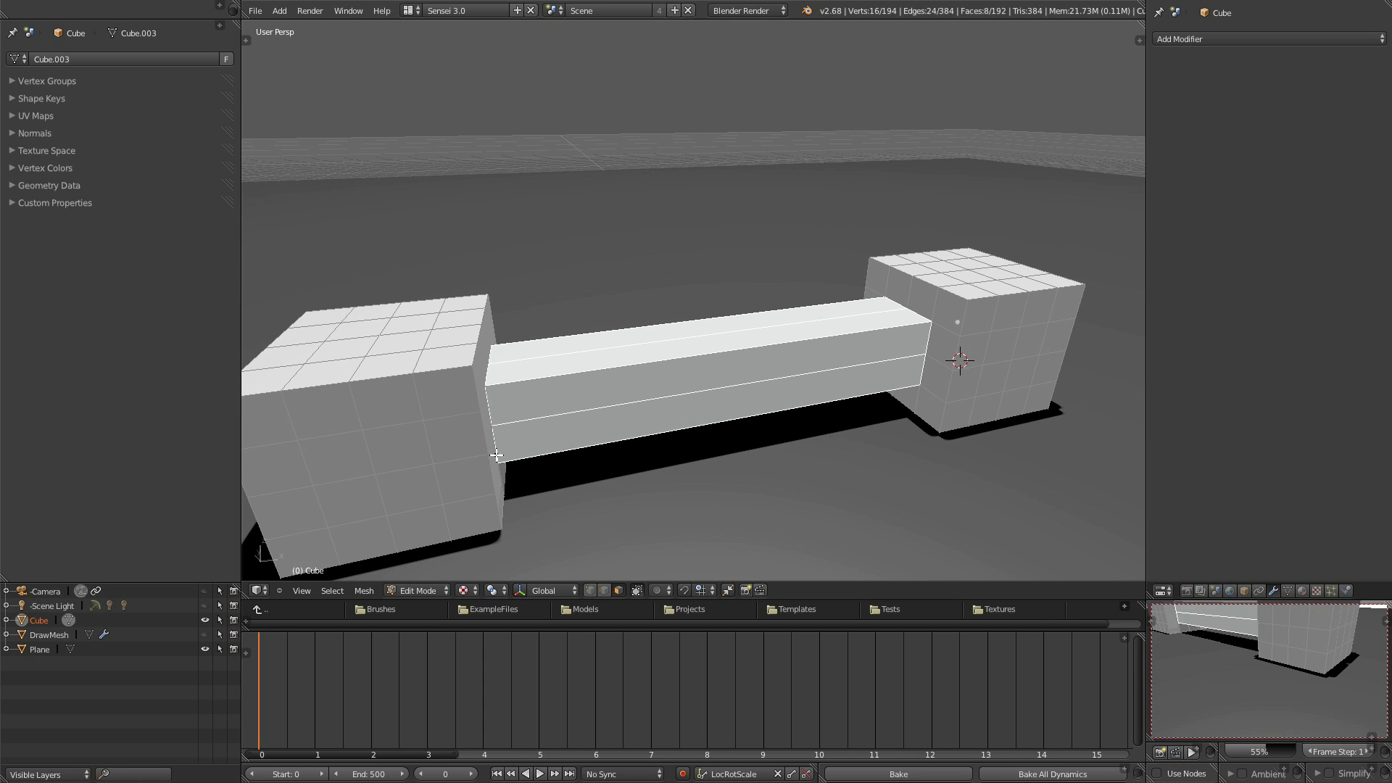
{"action": "middle_click_drag", "start_coordinate": [812, 406], "coordinate": [786, 419]}
{"action": "key", "text": "ctrl+z"}
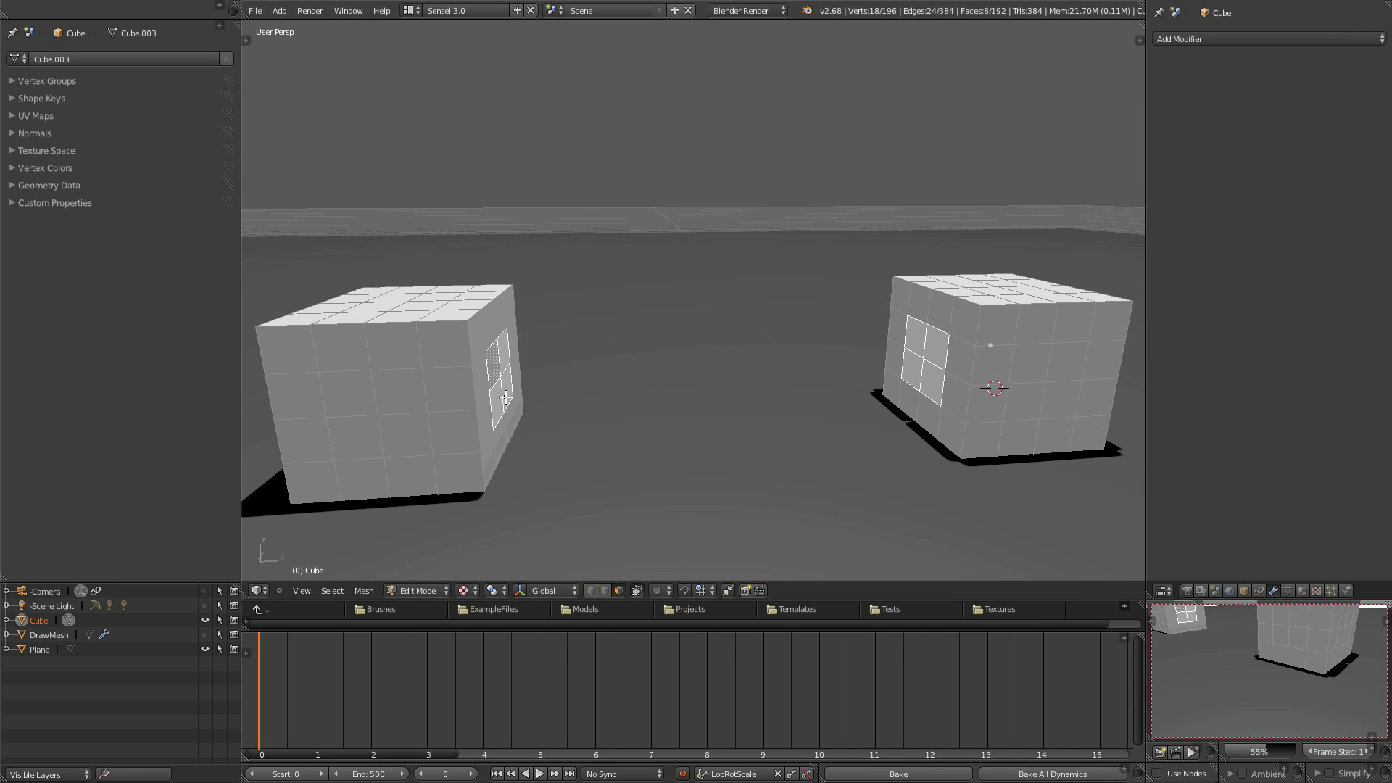
{"action": "middle_click_drag", "start_coordinate": [902, 370], "coordinate": [860, 375]}
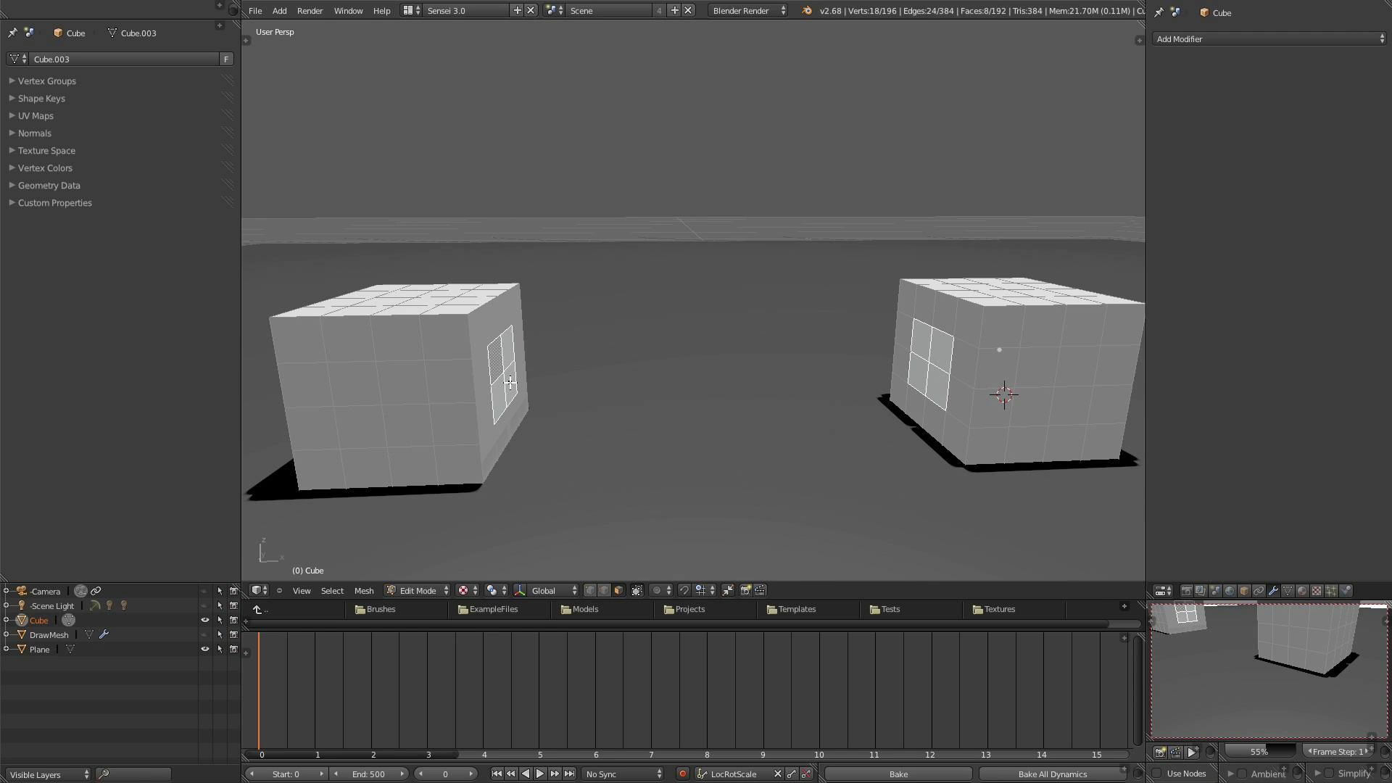
{"action": "middle_click_drag", "start_coordinate": [511, 382], "coordinate": [767, 332]}
{"action": "mouse_move", "coordinate": [904, 351]}
{"action": "middle_mouse_down"}
{"action": "mouse_move", "coordinate": [955, 363]}
{"action": "mouse_move", "coordinate": [882, 342]}
{"action": "middle_mouse_up"}
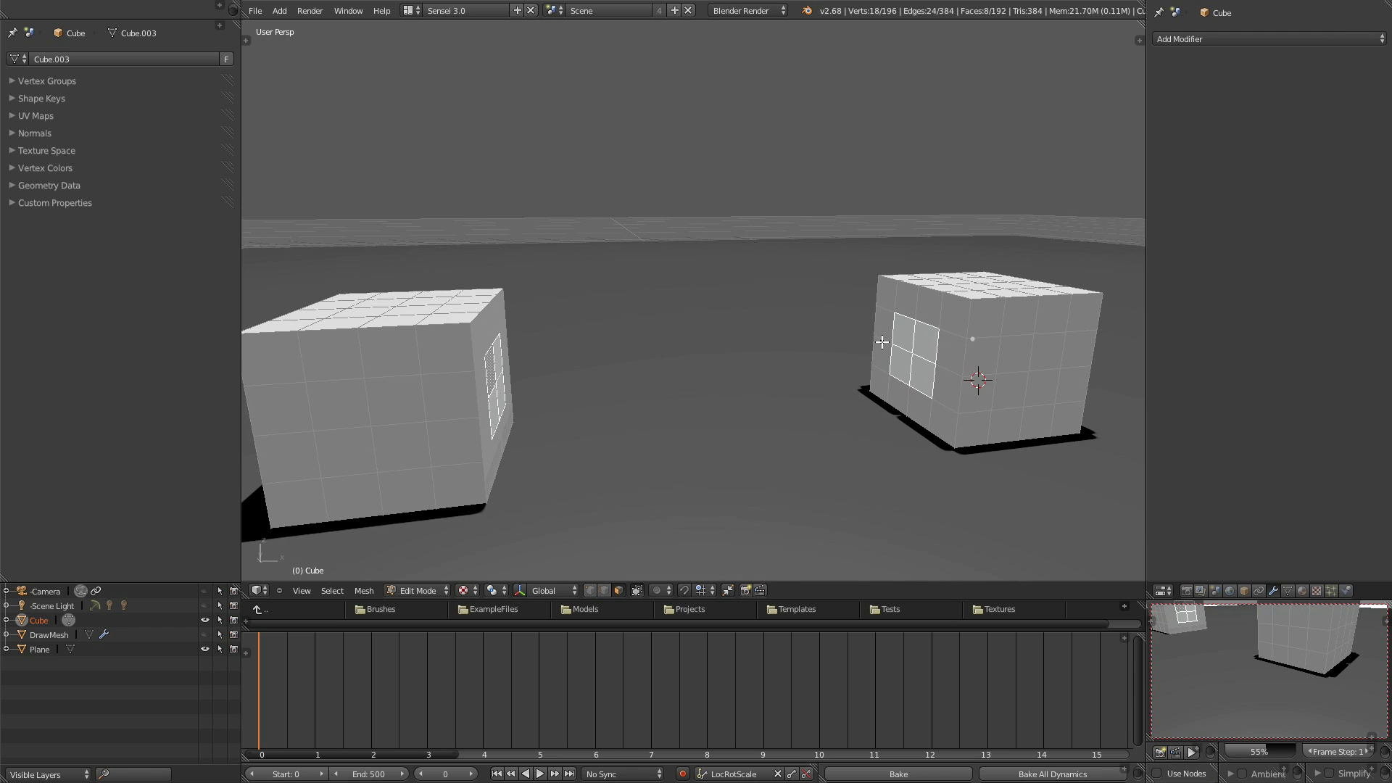
Try to bridge the entire facing side of the cube near the 3D cursor to the other cube's four central faces, and undo it.
{"action": "key", "text": "c"}
{"action": "mouse_move", "coordinate": [907, 381]}
{"action": "left_mouse_down"}
{"action": "mouse_move", "coordinate": [899, 410]}
{"action": "mouse_move", "coordinate": [931, 395]}
{"action": "mouse_move", "coordinate": [939, 309]}
{"action": "mouse_move", "coordinate": [906, 322]}
{"action": "left_mouse_up"}
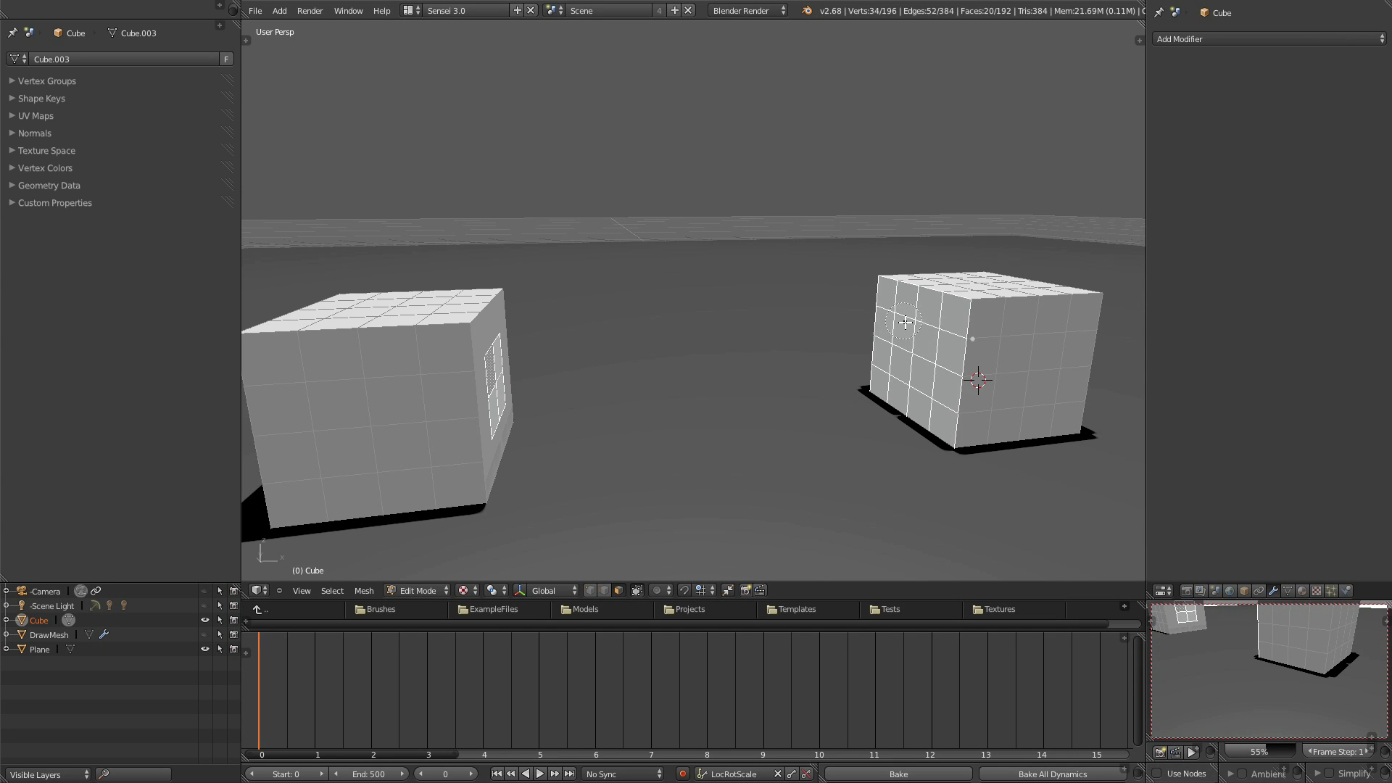
{"action": "middle_click_drag", "start_coordinate": [891, 367], "coordinate": [851, 403]}
{"action": "key", "text": "w"}
{"action": "left_click", "coordinate": [816, 376]}
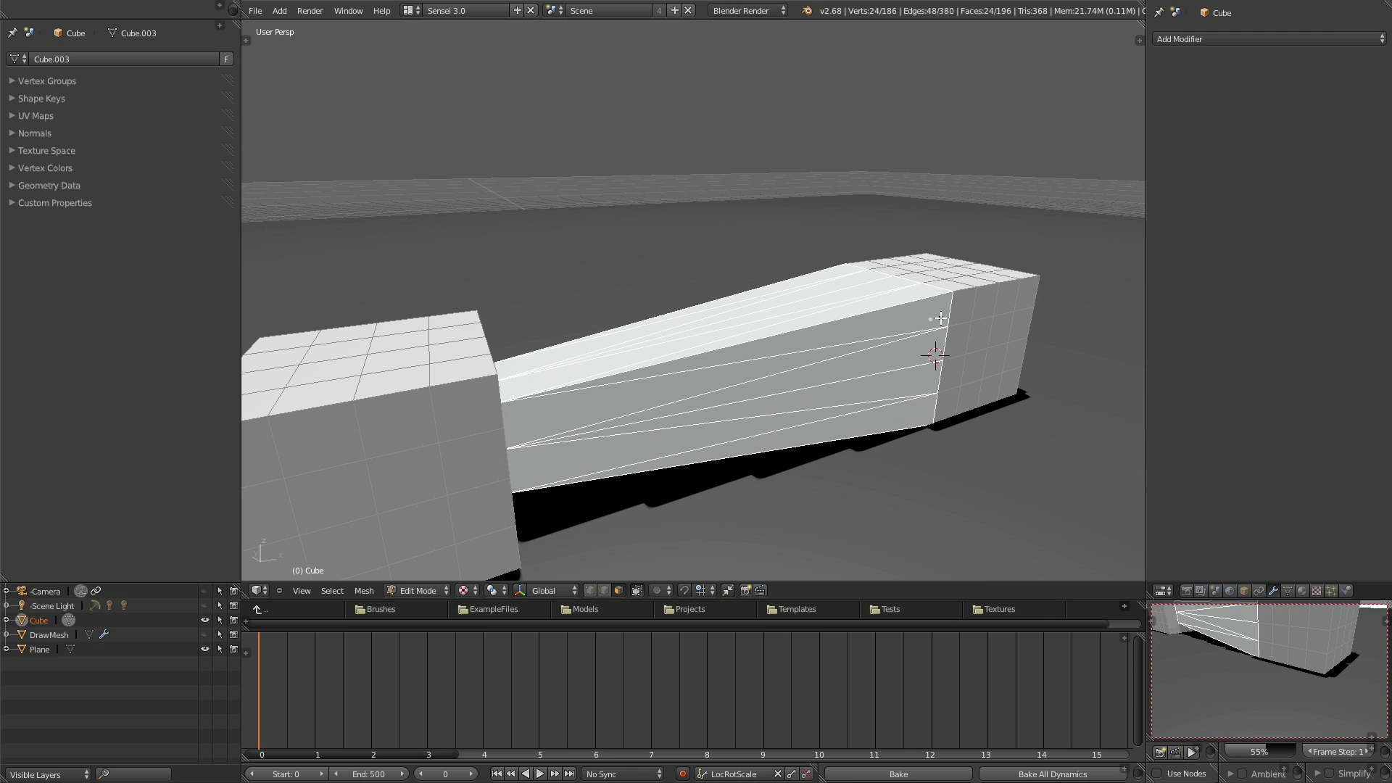
{"action": "middle_click_drag", "start_coordinate": [882, 359], "coordinate": [914, 368]}
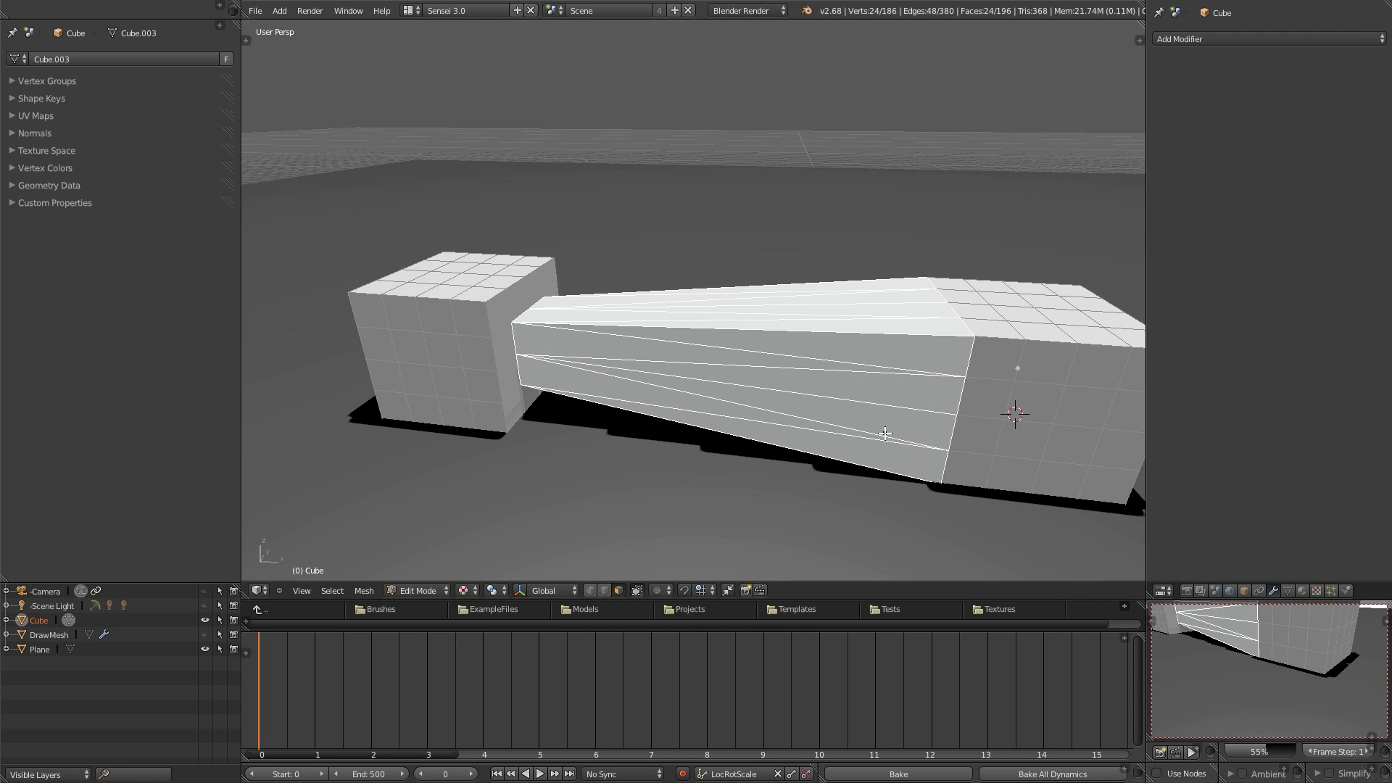
{"action": "middle_click_drag", "start_coordinate": [581, 360], "coordinate": [615, 373]}
{"action": "middle_click_drag", "start_coordinate": [838, 308], "coordinate": [685, 408]}
{"action": "scroll", "coordinate": [685, 408], "scroll_direction": "down", "scroll_amount": 3}
{"action": "scroll", "coordinate": [744, 399], "scroll_direction": "up", "scroll_amount": 2}
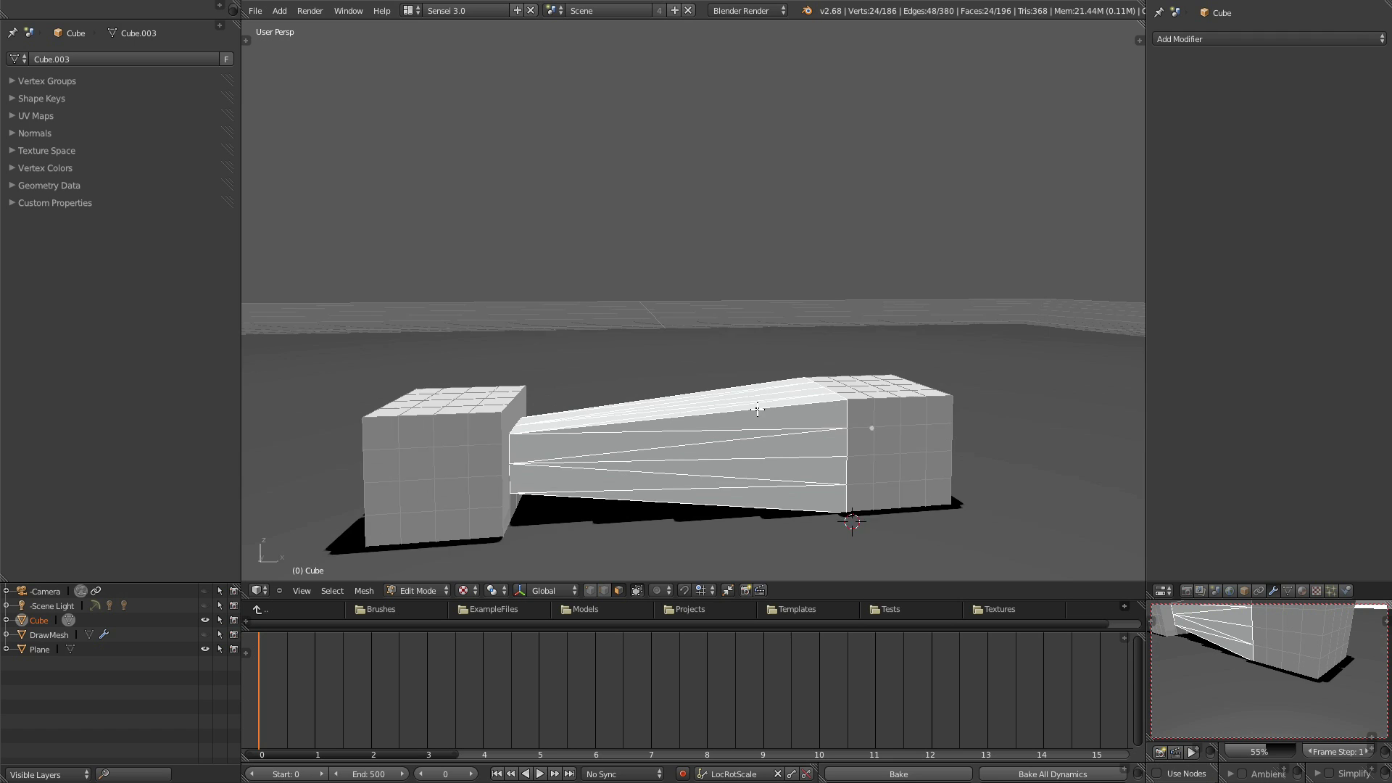
{"action": "key", "text": "ctrl+z"}
Select the four central faces on each cube's facing side and connect the two patches with Bridge Edge Loops.
{"action": "middle_click_drag", "start_coordinate": [783, 423], "coordinate": [513, 432]}
{"action": "right_click", "coordinate": [827, 450]}
{"action": "right_click", "coordinate": [825, 440], "text": "shift"}
{"action": "right_click", "coordinate": [584, 403], "text": "shift"}
{"action": "right_click", "coordinate": [573, 407], "text": "shift"}
{"action": "right_click", "coordinate": [581, 388], "text": "shift"}
{"action": "key", "text": "ctrl+e"}
{"action": "left_click", "coordinate": [671, 393]}
{"action": "scroll", "coordinate": [758, 440], "scroll_direction": "up", "scroll_amount": 2}
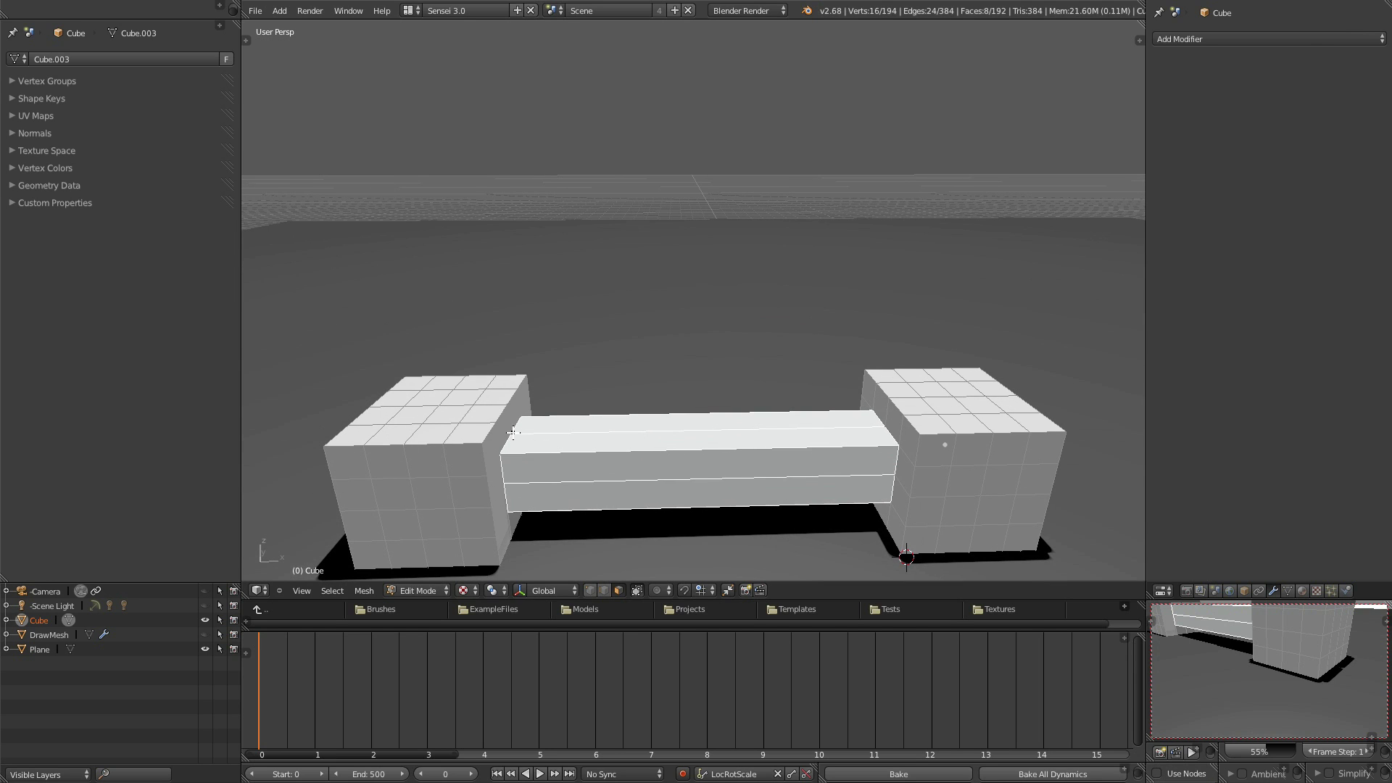
Select the four central faces on top of each cube and extrude them upward by just over 1 unit.
{"action": "right_click", "coordinate": [454, 417]}
{"action": "key", "text": "ctrl+KP_Add"}
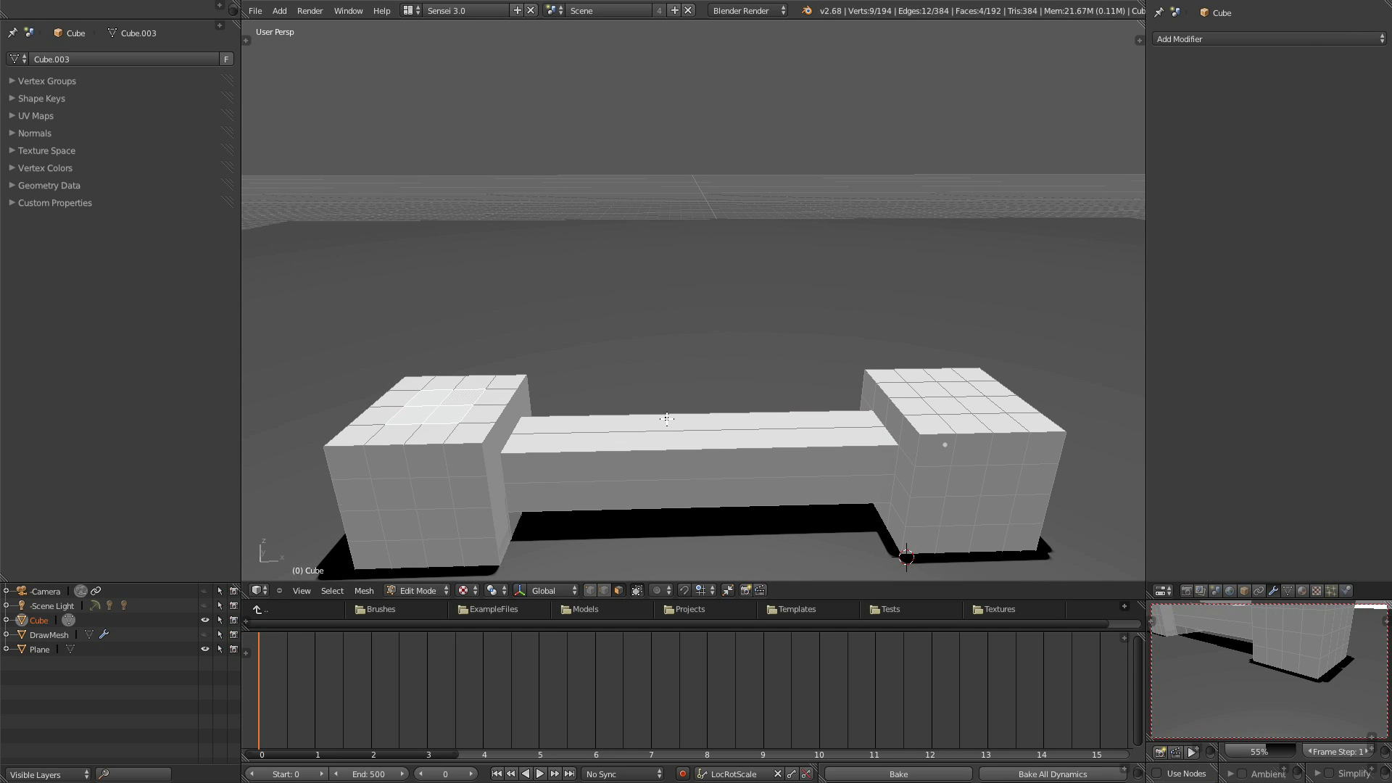
{"action": "right_click", "coordinate": [973, 414], "text": "shift"}
{"action": "key", "text": "ctrl+KP_Add"}
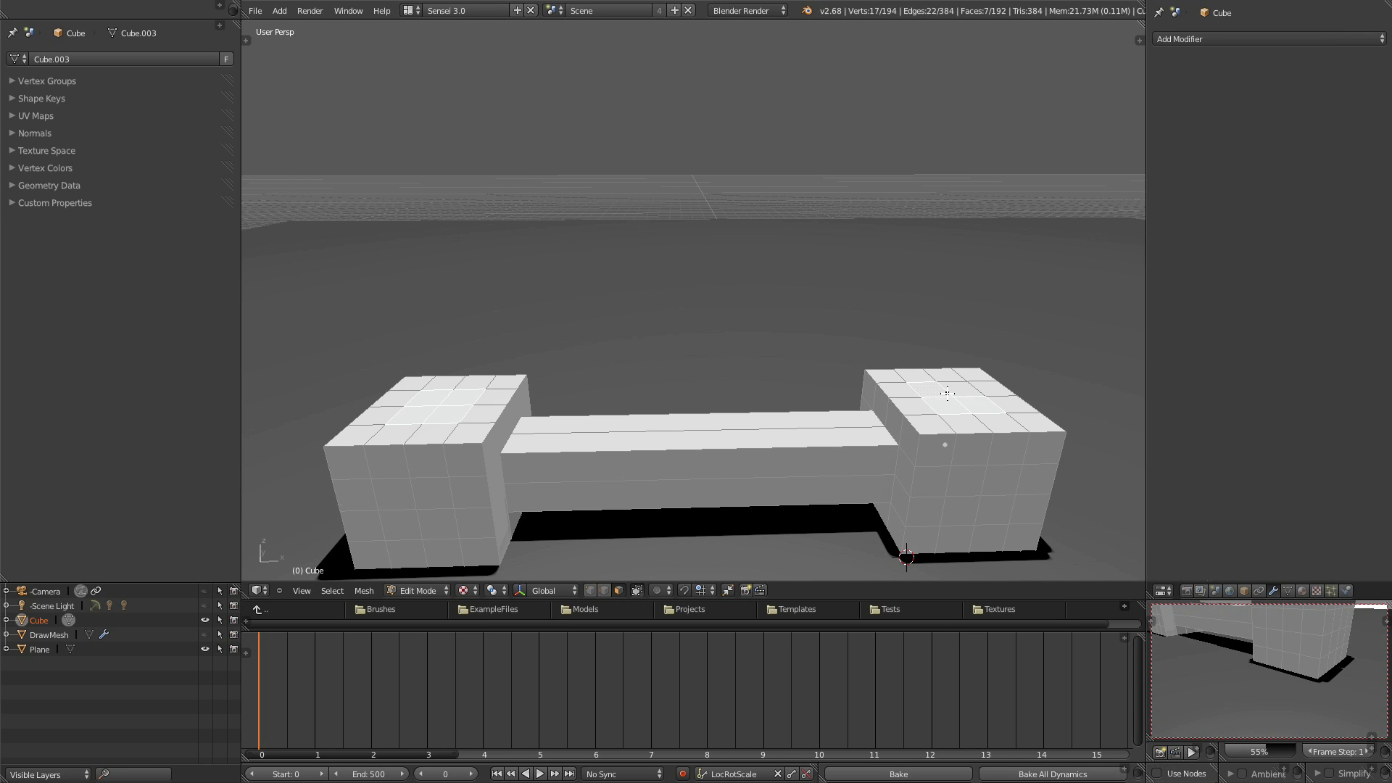
{"action": "middle_click_drag", "start_coordinate": [906, 421], "coordinate": [781, 472]}
{"action": "key", "text": "e"}
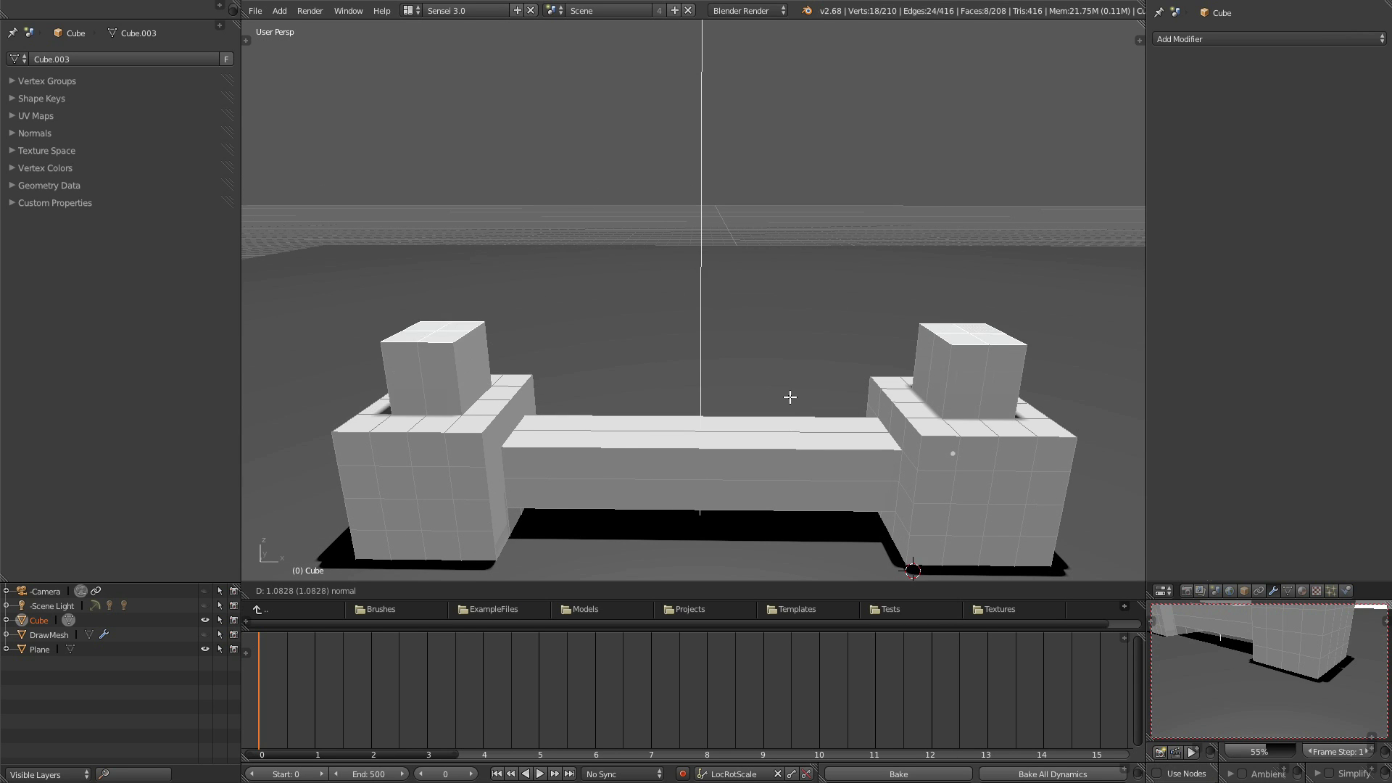
{"action": "left_click", "coordinate": [790, 379]}
{"action": "middle_click_drag", "start_coordinate": [803, 371], "coordinate": [790, 394]}
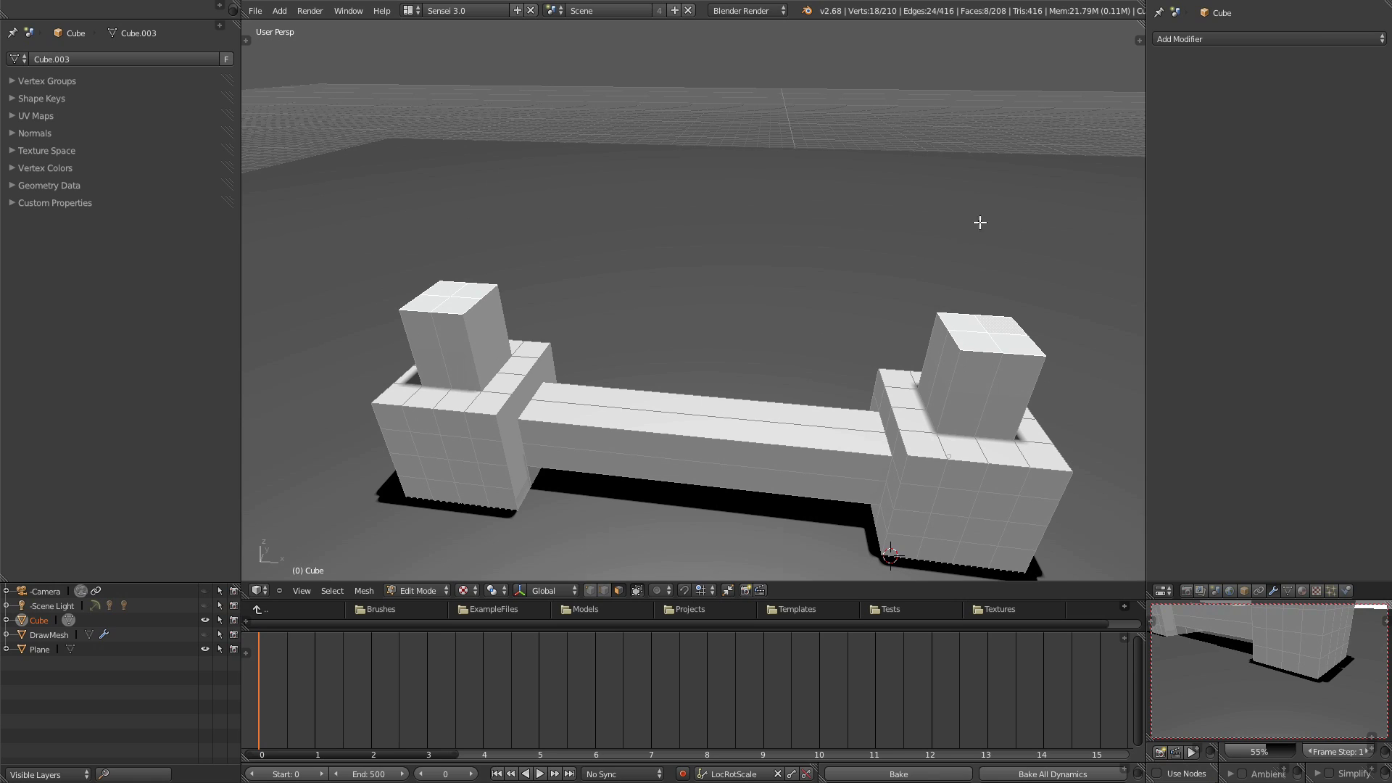
Inset the top faces of both columns by about 0.18 and select the four inner faces on each.
{"action": "key", "text": "i"}
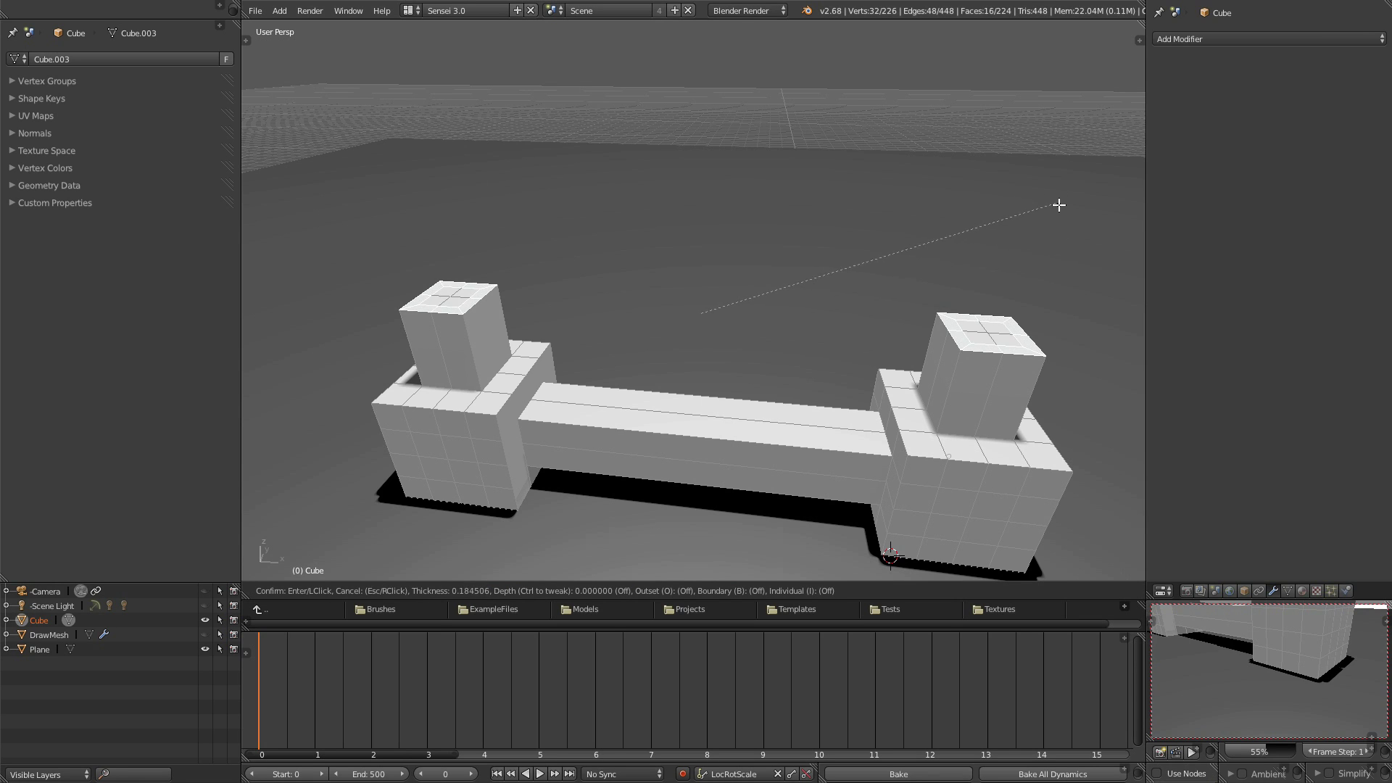
{"action": "left_click", "coordinate": [1058, 206]}
{"action": "key", "text": "c"}
{"action": "left_click_drag", "start_coordinate": [984, 331], "coordinate": [1000, 330]}
{"action": "key", "text": "a"}
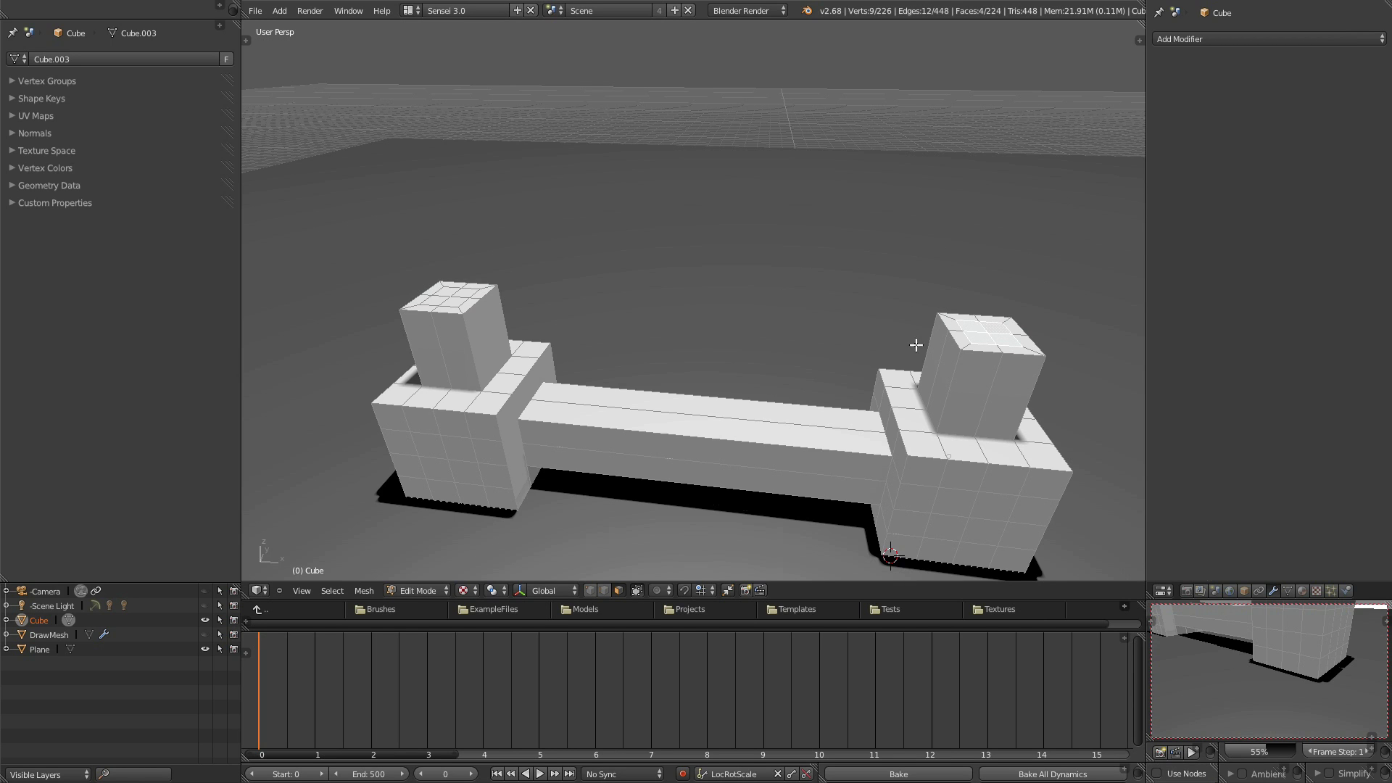
{"action": "left_click_drag", "start_coordinate": [455, 298], "coordinate": [453, 301]}
{"action": "key", "text": "Escape"}
Extrude the inner top faces of both columns upward by about 1.4 units.
{"action": "middle_click_drag", "start_coordinate": [609, 400], "coordinate": [637, 379]}
{"action": "key", "text": "e"}
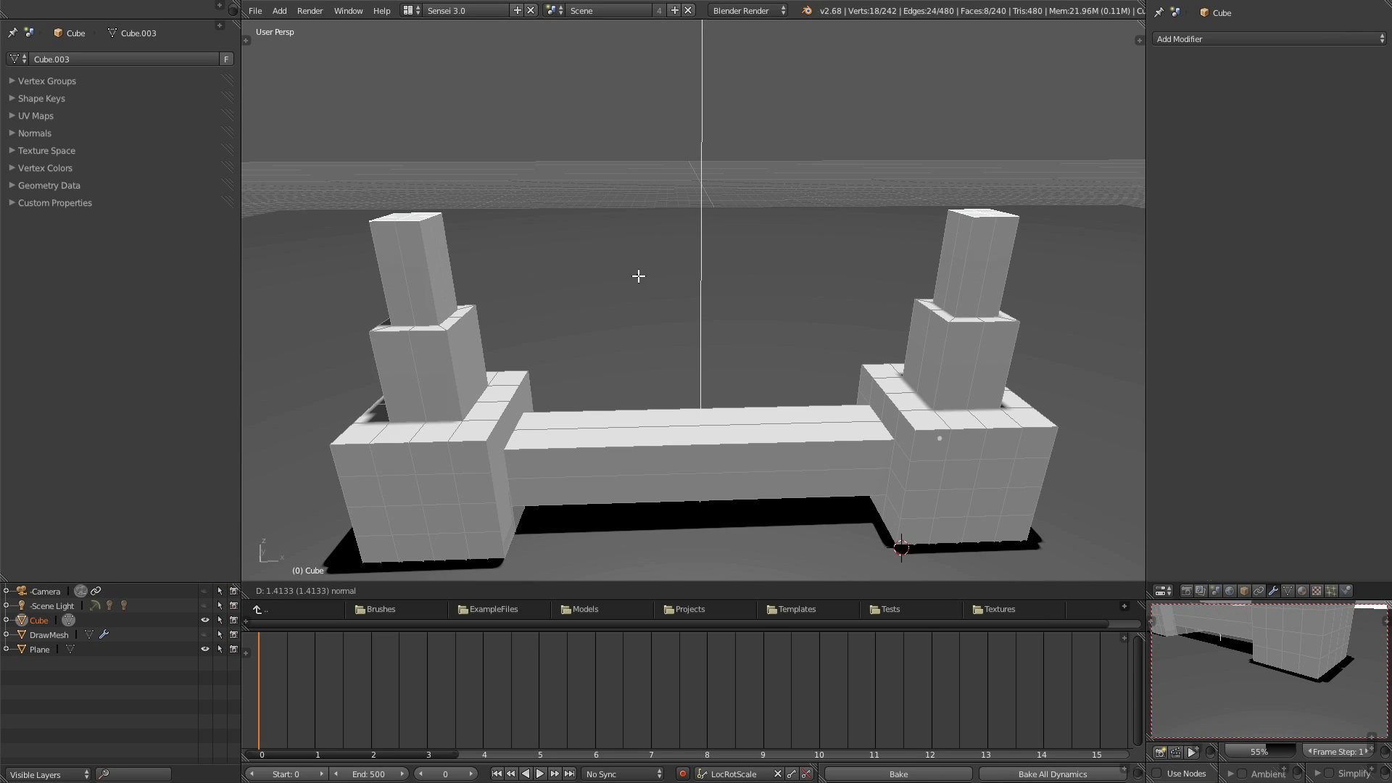
{"action": "left_click", "coordinate": [638, 277]}
{"action": "middle_click_drag", "start_coordinate": [638, 255], "coordinate": [643, 380]}
{"action": "middle_click_drag", "start_coordinate": [505, 345], "coordinate": [449, 273]}
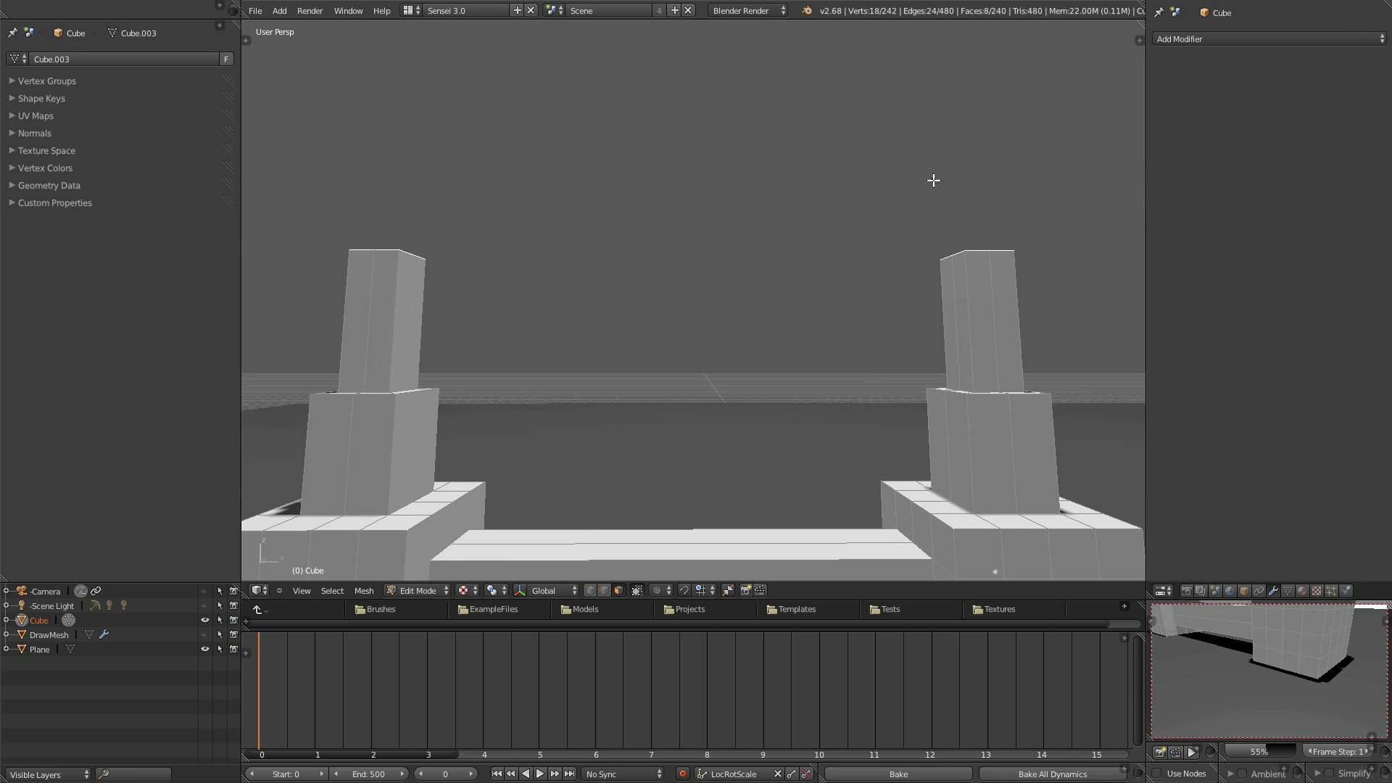
{"action": "middle_click_drag", "start_coordinate": [742, 273], "coordinate": [761, 326]}
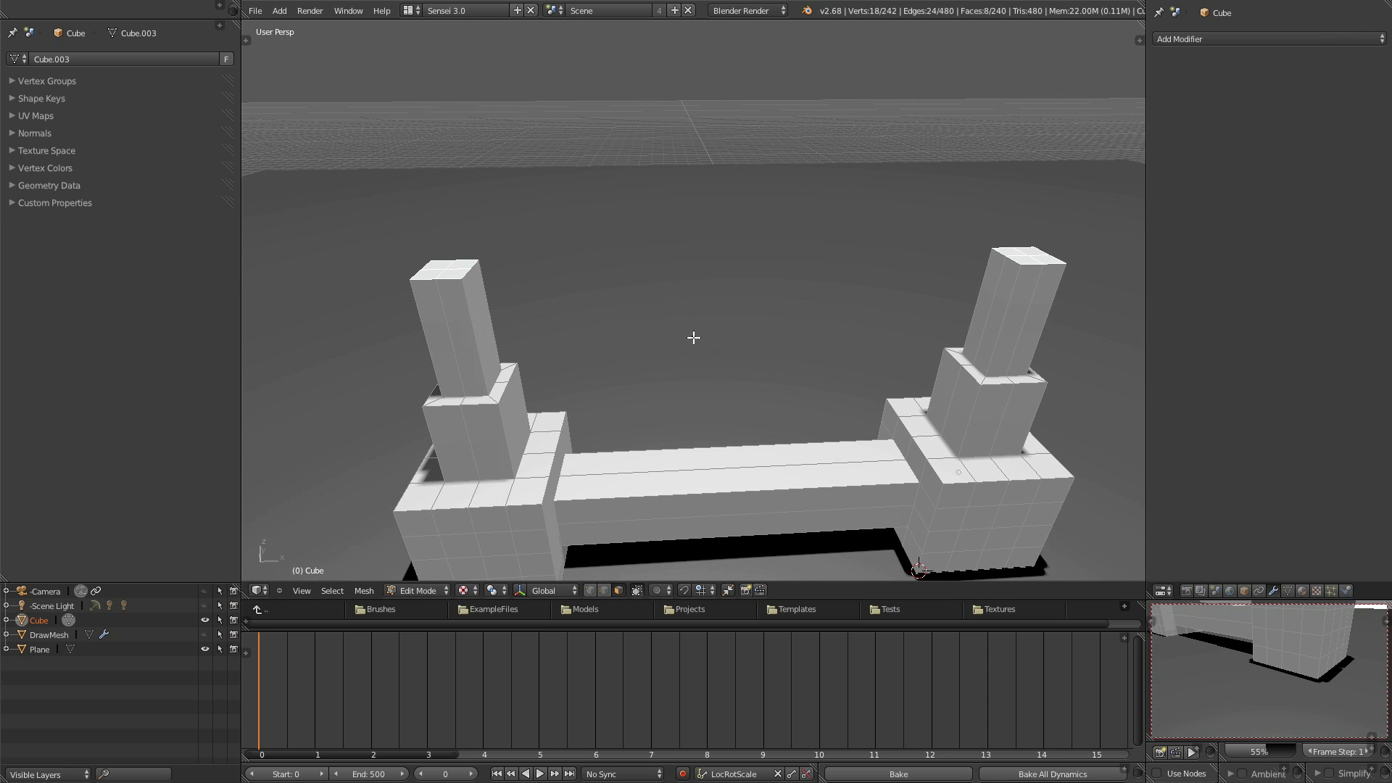
{"action": "middle_click_drag", "start_coordinate": [500, 302], "coordinate": [487, 256]}
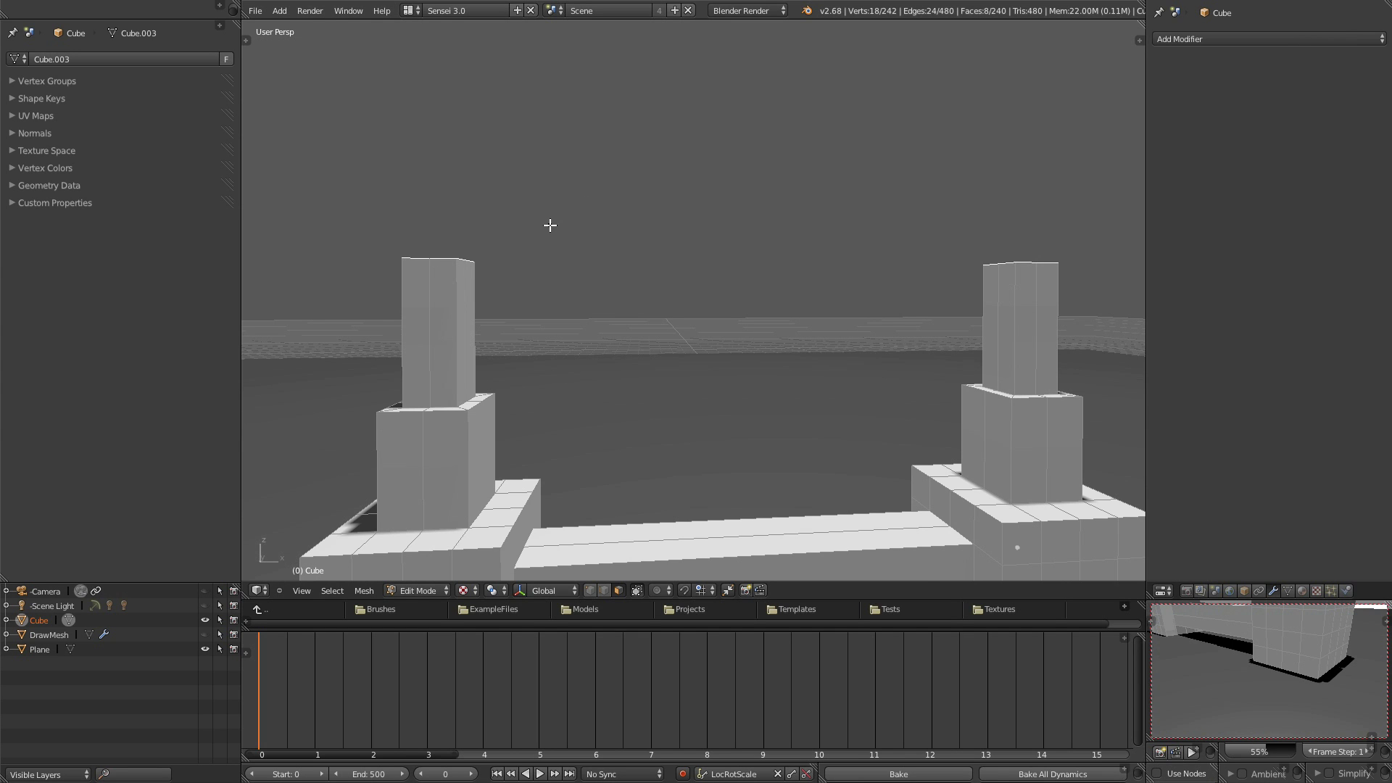
Select only the four top faces of the column farther from the 3D cursor and rotate them slightly about the global Y axis.
{"action": "middle_click_drag", "start_coordinate": [602, 231], "coordinate": [459, 286]}
{"action": "right_click", "coordinate": [452, 282]}
{"action": "right_click", "coordinate": [455, 270], "text": "shift"}
{"action": "right_click", "coordinate": [430, 283], "text": "shift"}
{"action": "middle_click_drag", "start_coordinate": [545, 324], "coordinate": [550, 301]}
{"action": "key", "text": "r"}
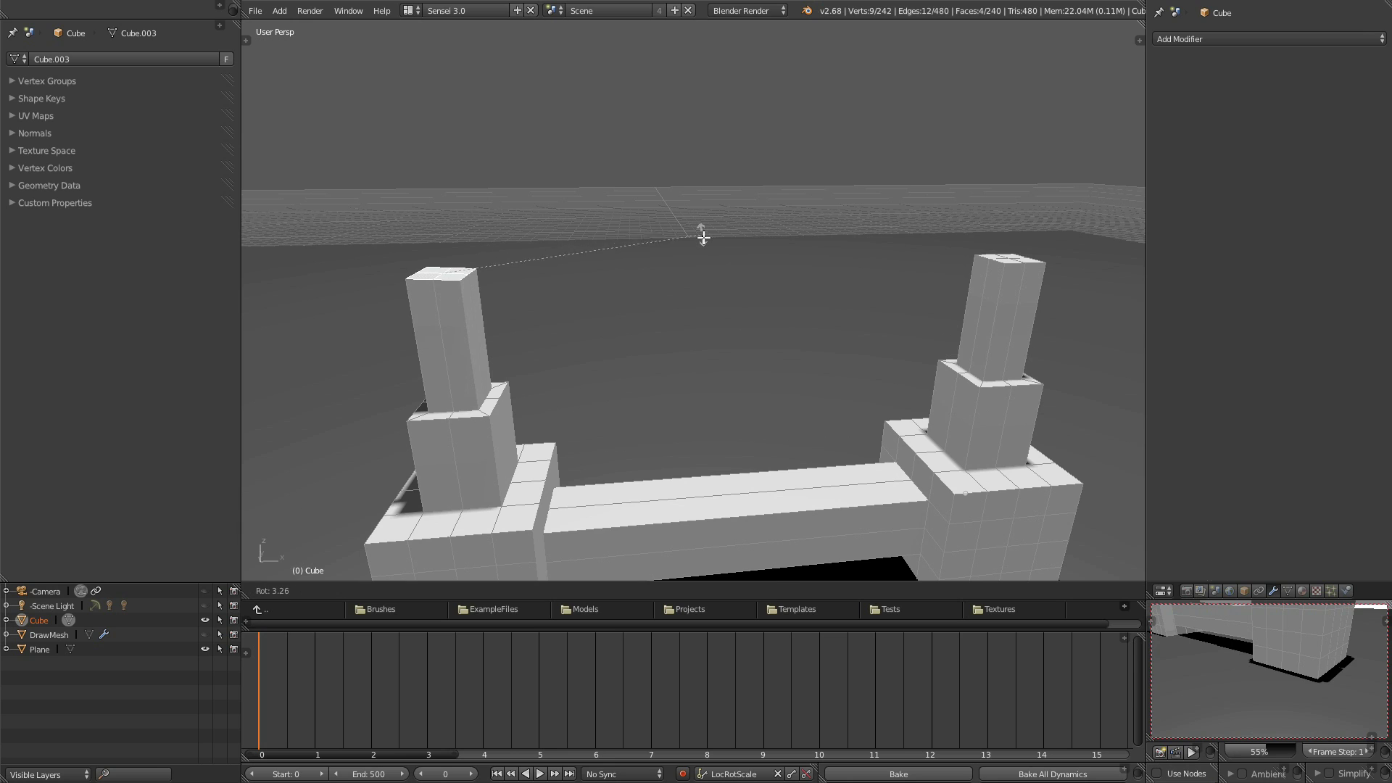
{"action": "key", "text": "y"}
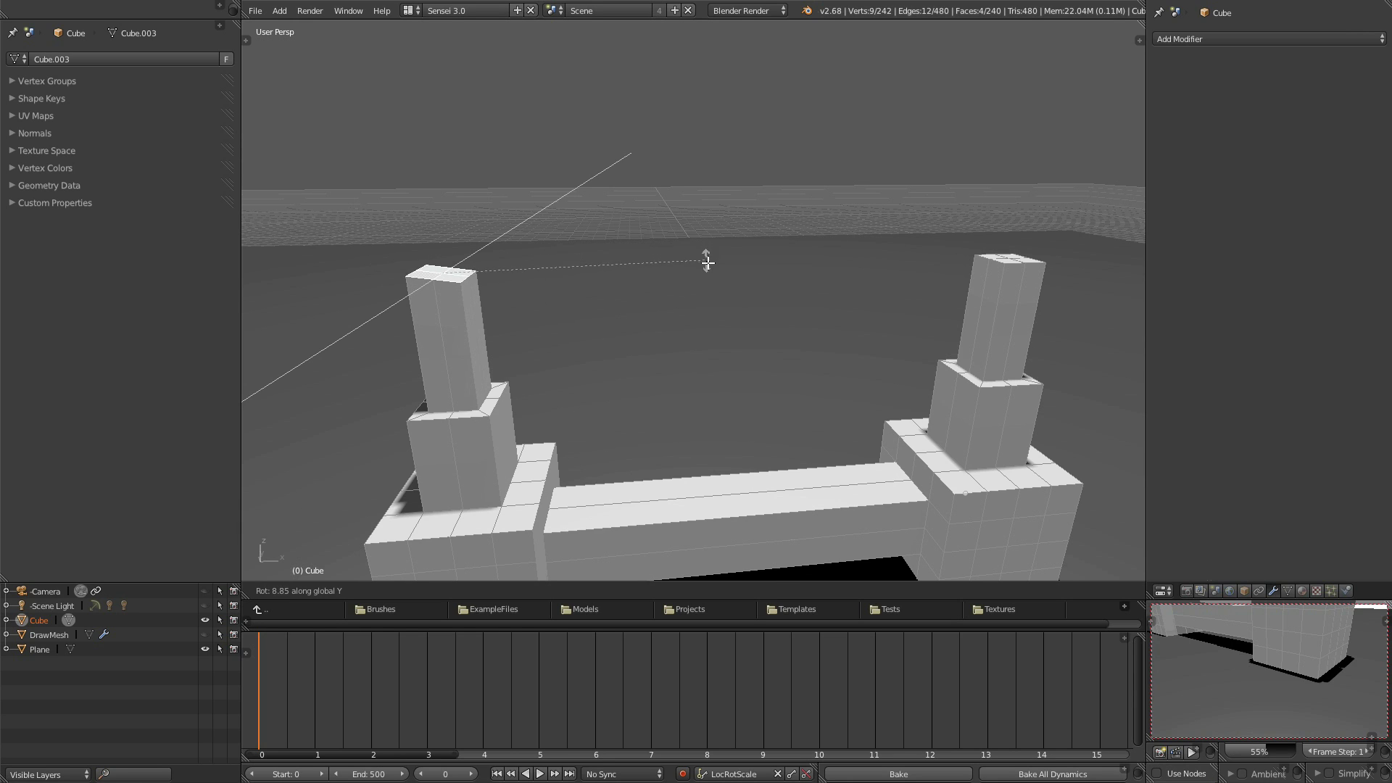
{"action": "left_click", "coordinate": [709, 218]}
Rotate the four top faces of the column nearer the 3D cursor by about -1.9 degrees about the global Y axis.
{"action": "middle_click_drag", "start_coordinate": [709, 218], "coordinate": [1100, 385]}
{"action": "key", "text": "r"}
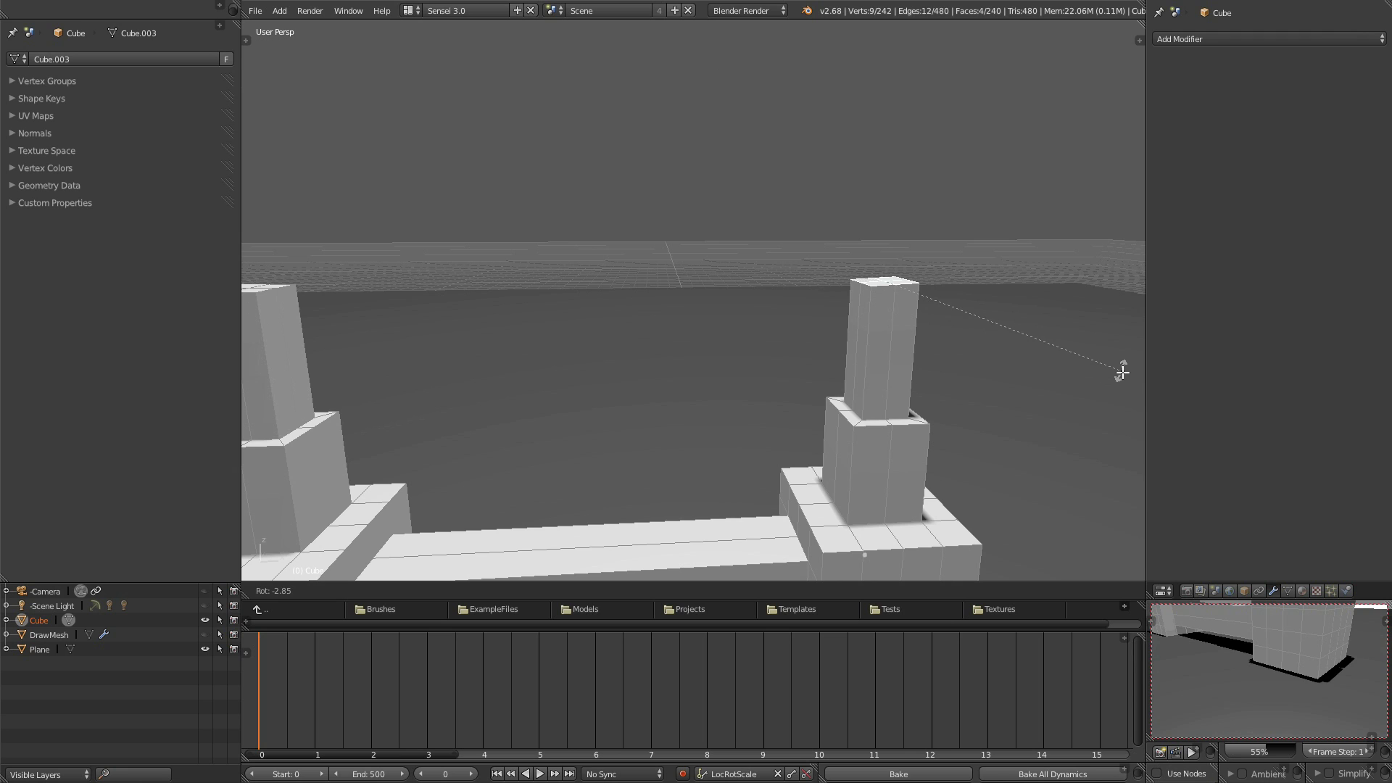
{"action": "key", "text": "y"}
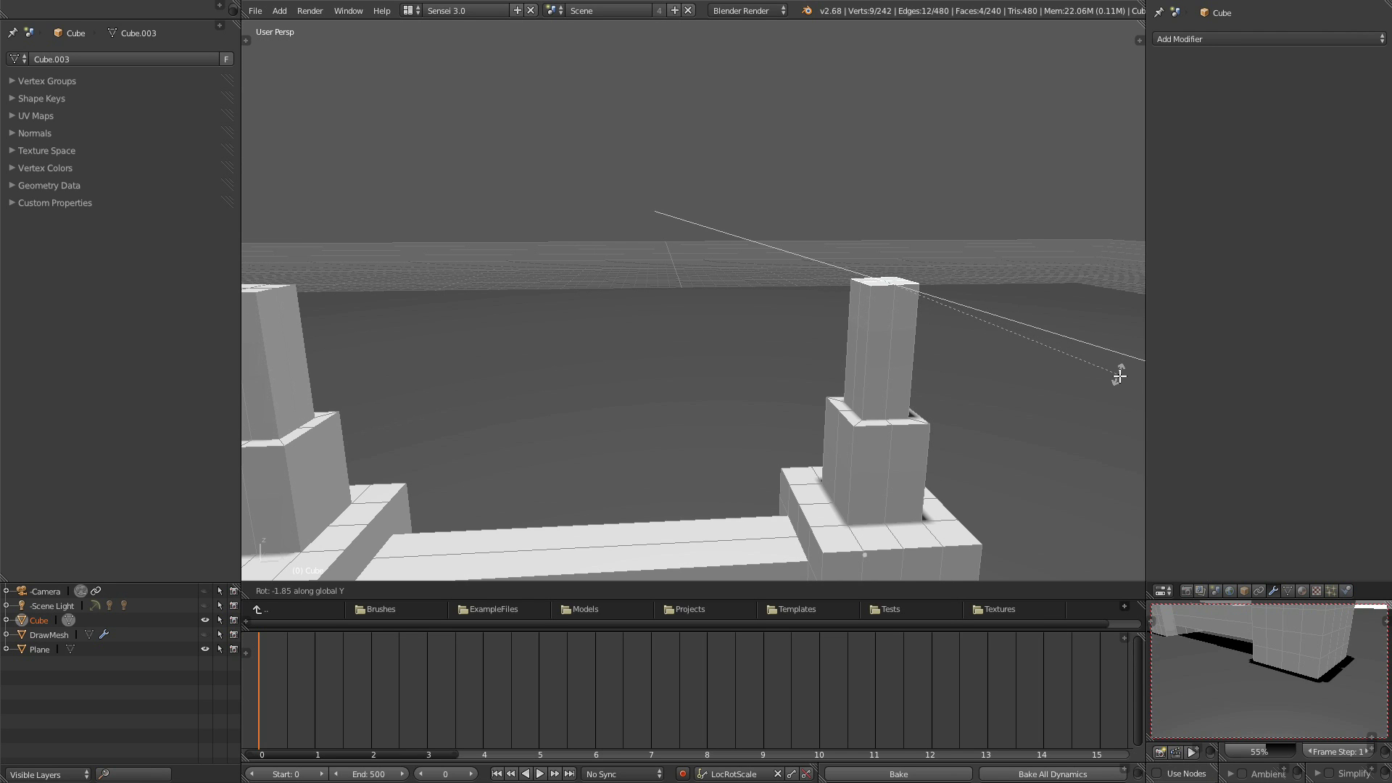
{"action": "left_click", "coordinate": [1120, 376]}
{"action": "scroll", "coordinate": [550, 336], "scroll_direction": "down", "scroll_amount": 2}
{"action": "middle_click_drag", "start_coordinate": [551, 336], "coordinate": [893, 345]}
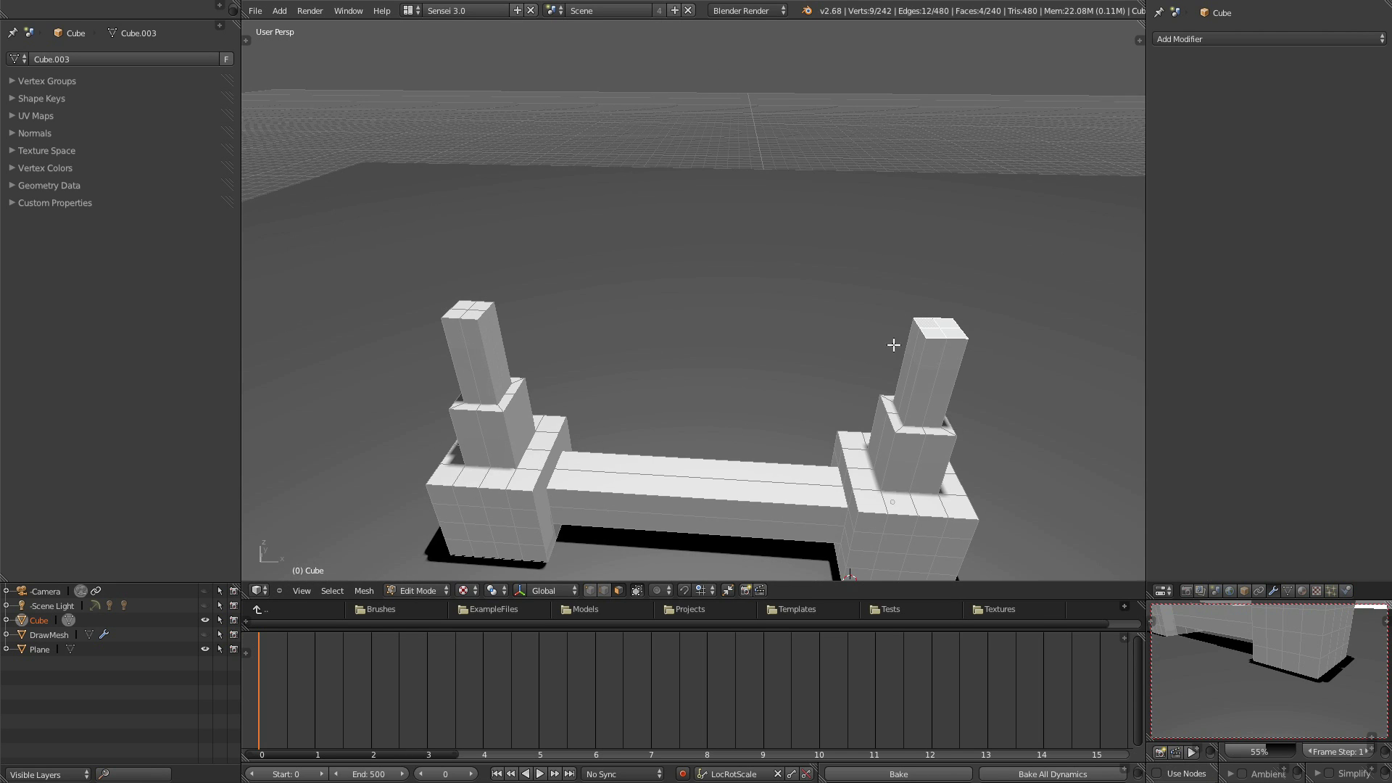
Add the other column's four top faces to the selection and bridge the two column tops.
{"action": "right_click", "coordinate": [476, 317], "text": "shift"}
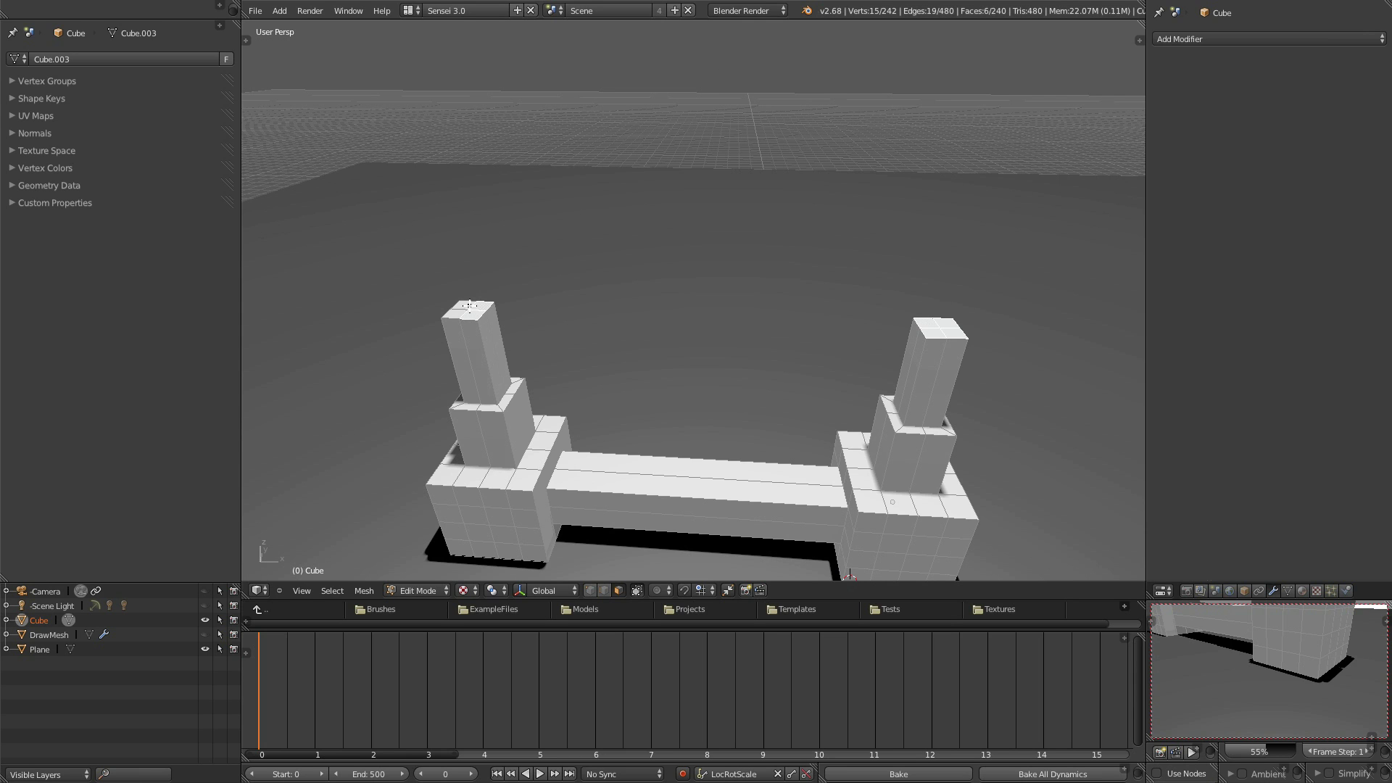
{"action": "middle_click_drag", "start_coordinate": [557, 334], "coordinate": [758, 338]}
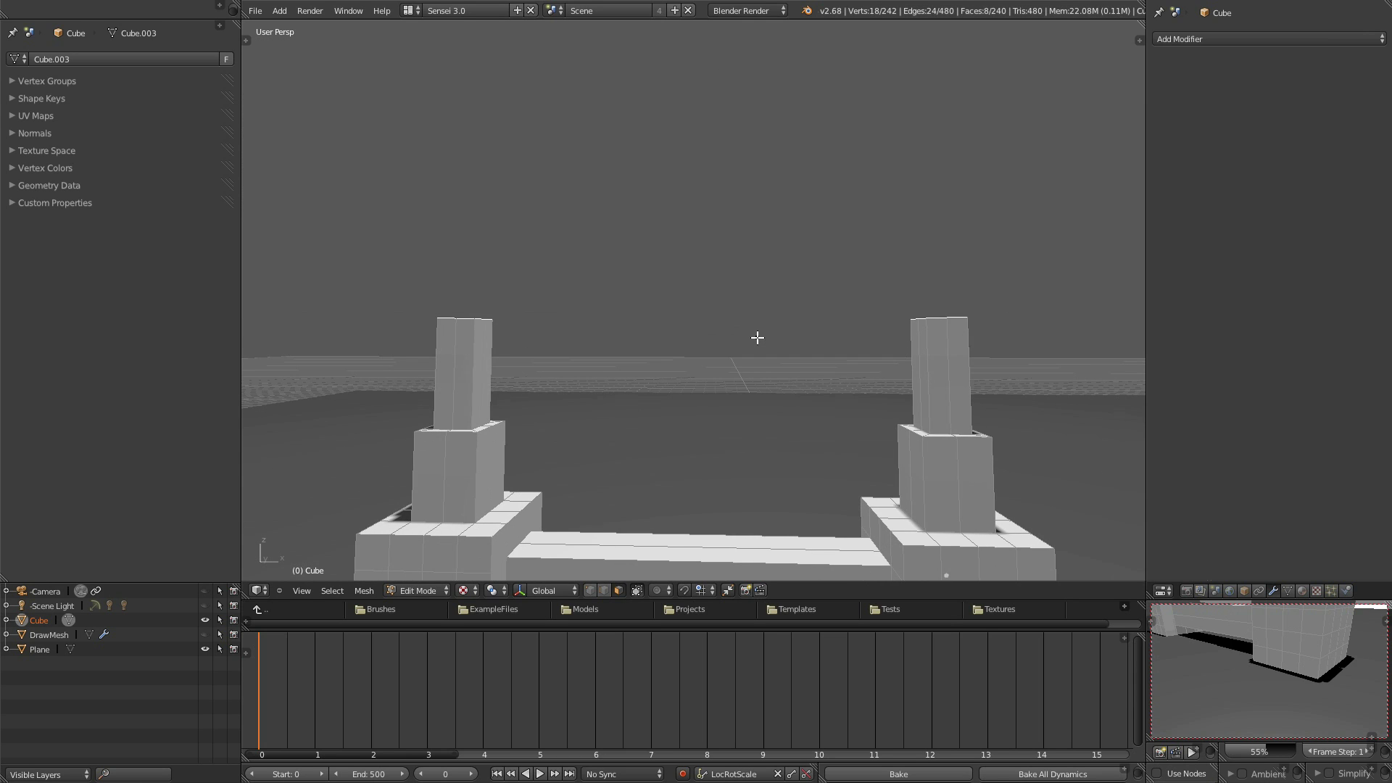
{"action": "key", "text": "ctrl+z"}
{"action": "middle_click_drag", "start_coordinate": [731, 389], "coordinate": [716, 444]}
{"action": "scroll", "coordinate": [724, 432], "scroll_direction": "up", "scroll_amount": 2}
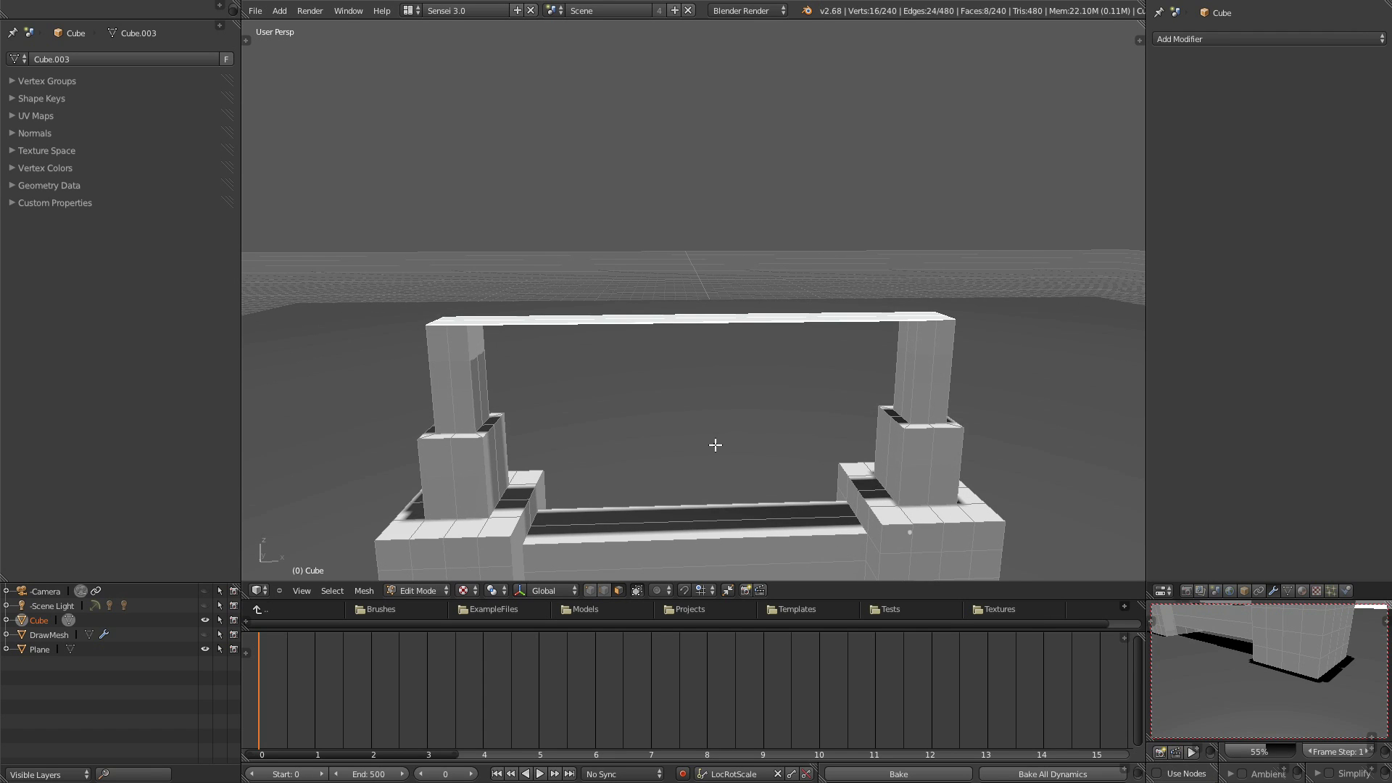
Show the Bridge Edge Loops operator settings and look through the available options.
{"action": "key", "text": "t"}
{"action": "key", "text": "n"}
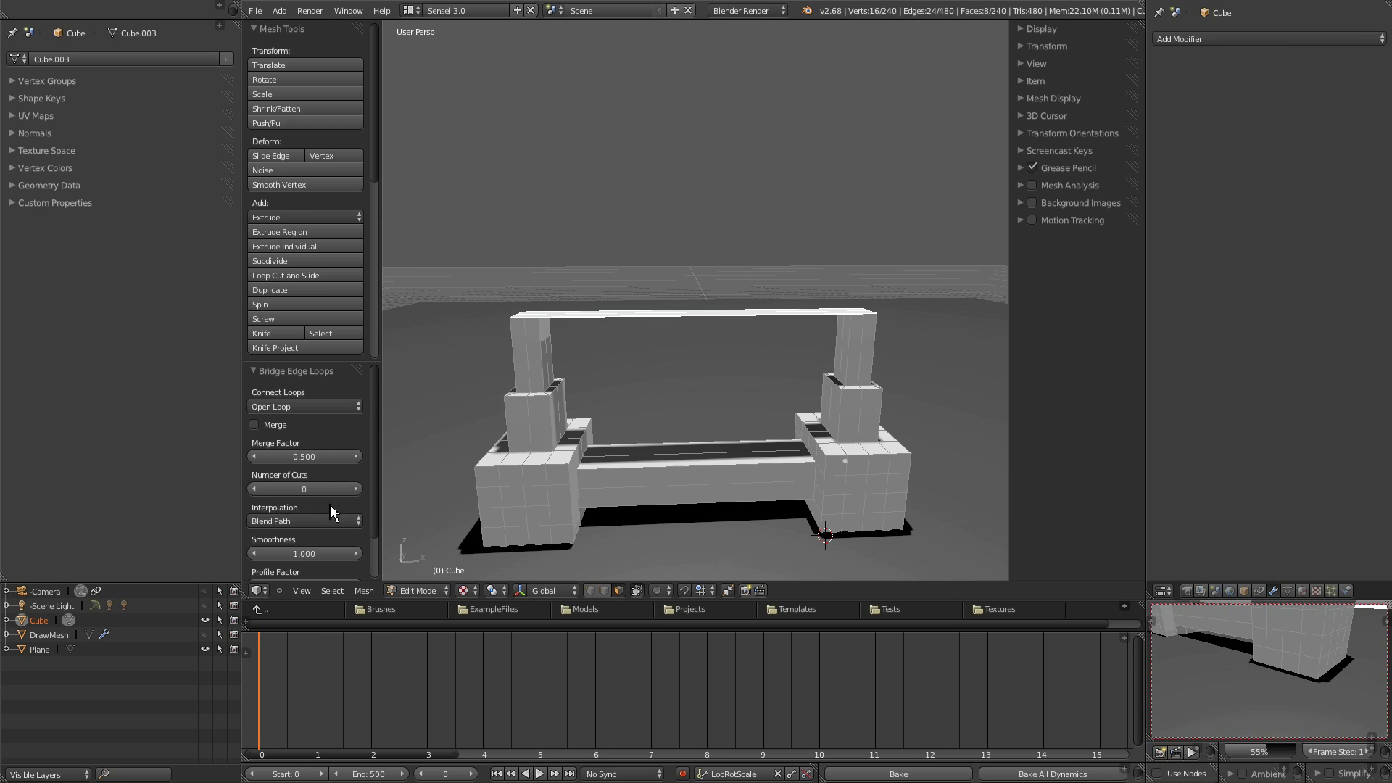
{"action": "scroll", "coordinate": [323, 392], "scroll_direction": "down", "scroll_amount": 2}
{"action": "scroll", "coordinate": [326, 431], "scroll_direction": "up", "scroll_amount": 2}
{"action": "scroll", "coordinate": [320, 427], "scroll_direction": "down", "scroll_amount": 2}
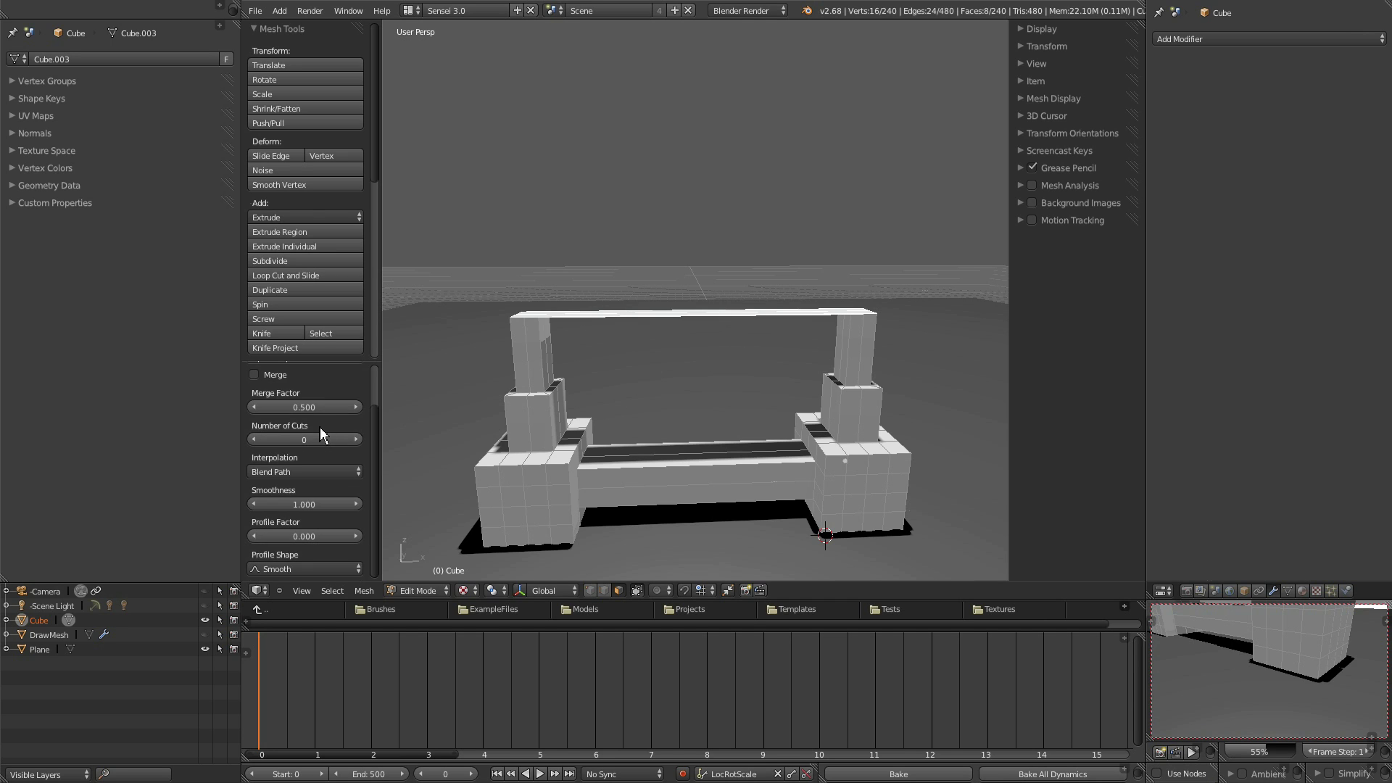
{"action": "scroll", "coordinate": [344, 528], "scroll_direction": "up", "scroll_amount": 2}
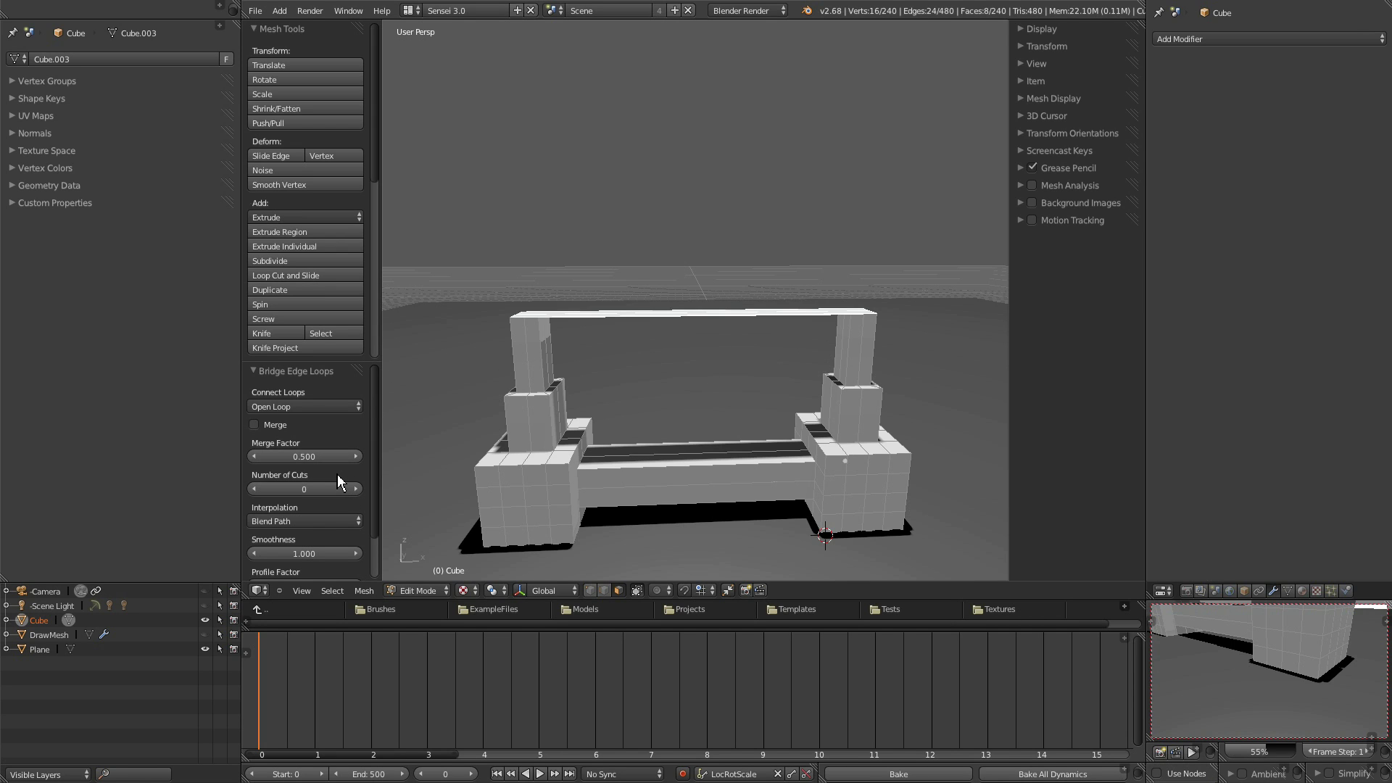
{"action": "scroll", "coordinate": [338, 482], "scroll_direction": "down", "scroll_amount": 1}
Set the bridge's number of cuts to 7 to form a rounded arch between the columns.
{"action": "left_click", "coordinate": [356, 460]}
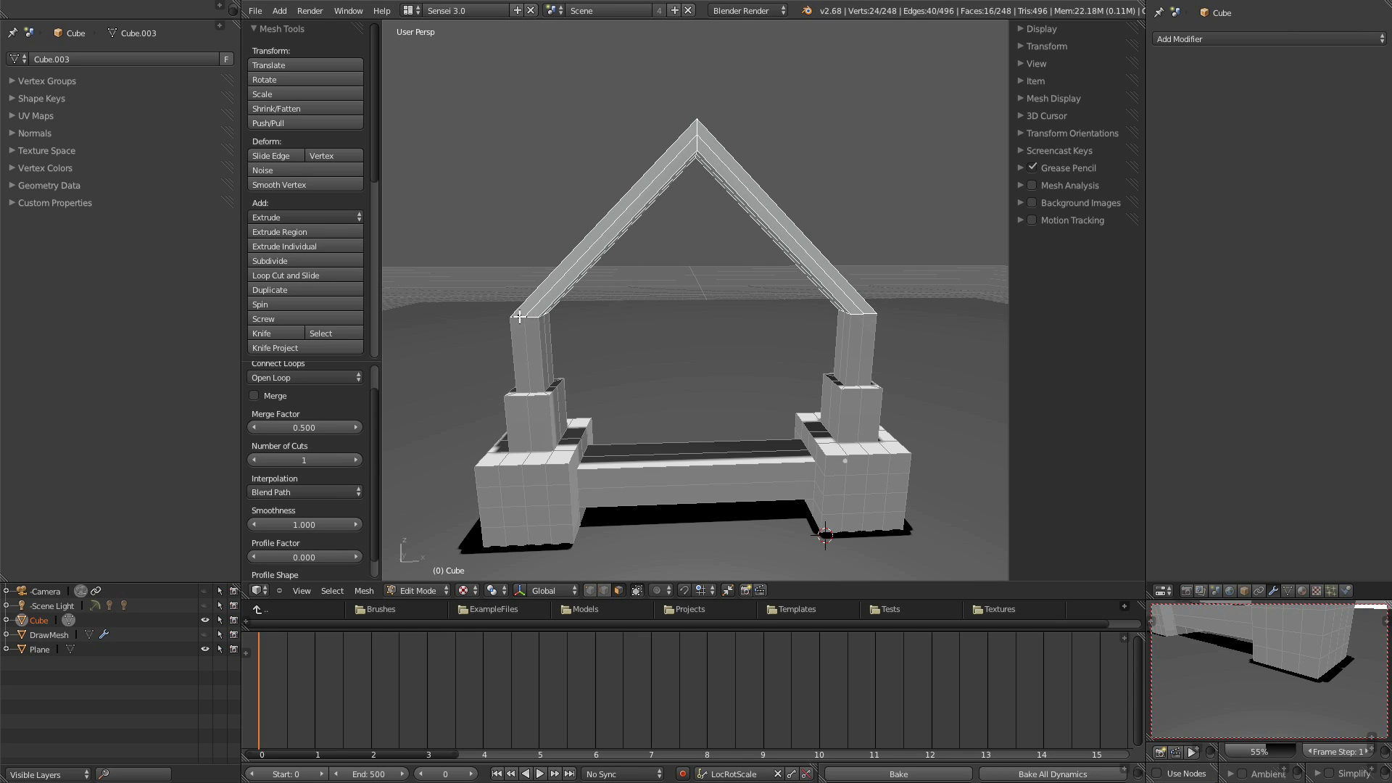
{"action": "left_click", "coordinate": [356, 460]}
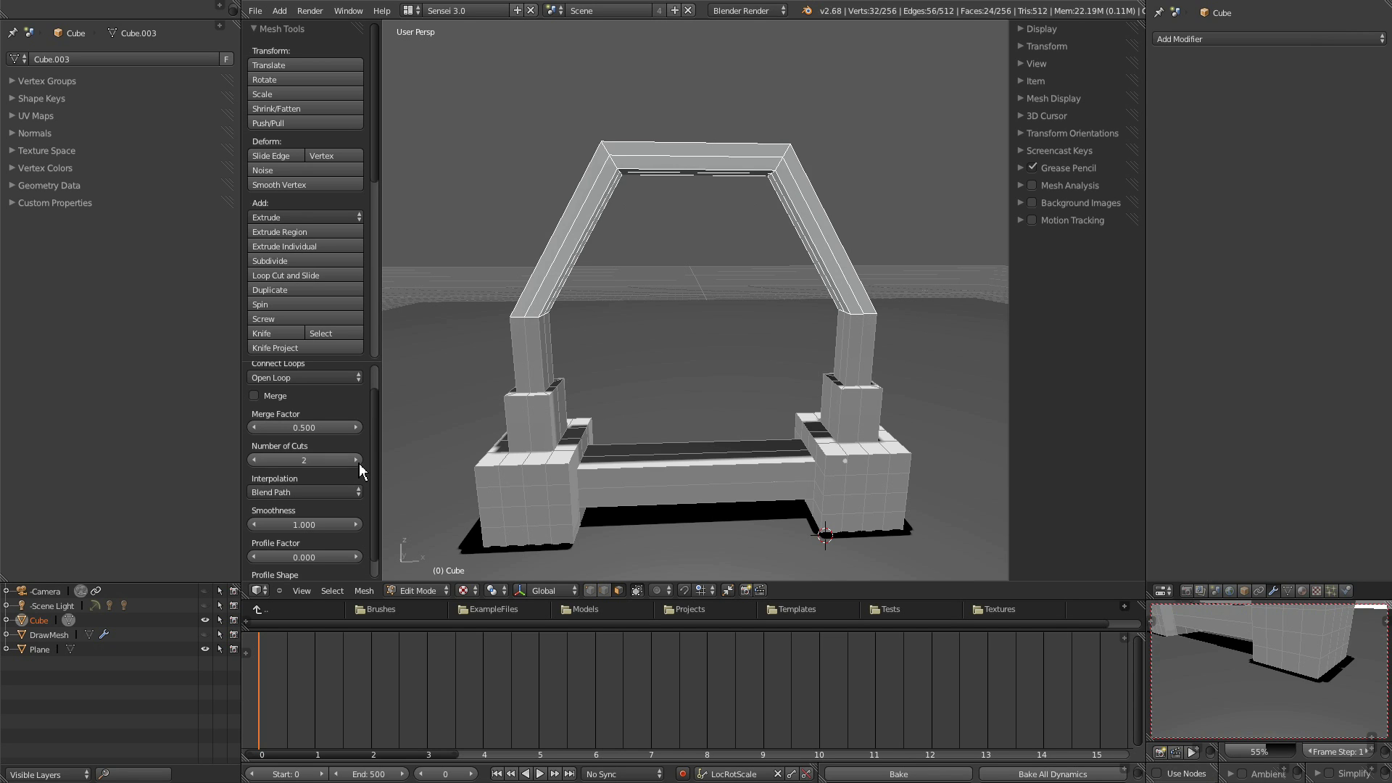
{"action": "left_click", "coordinate": [356, 459]}
{"action": "left_click", "coordinate": [356, 460]}
{"action": "left_click", "coordinate": [356, 460]}
{"action": "left_click", "coordinate": [356, 460]}
{"action": "left_click", "coordinate": [356, 460]}
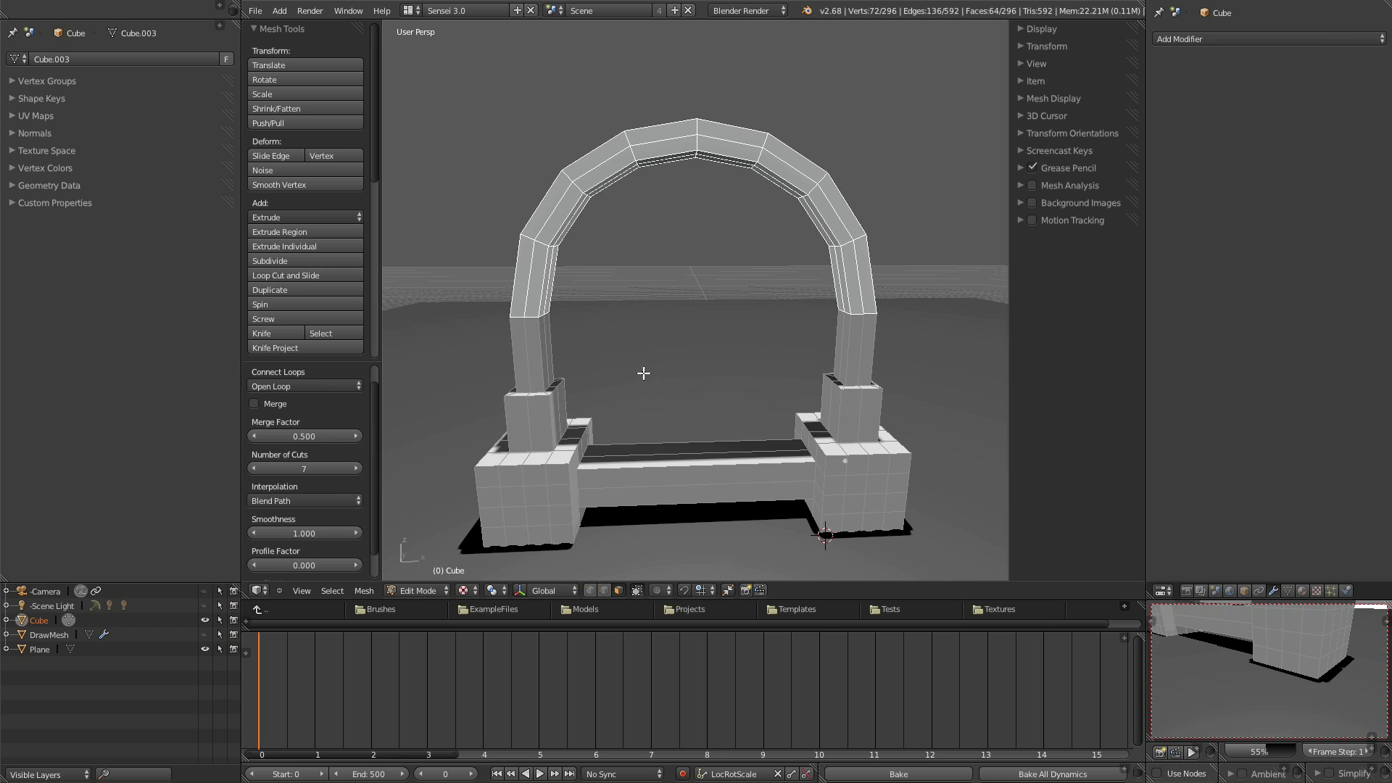
Set the bridge's smoothness to 0.630 and its profile factor to 0.080.
{"action": "scroll", "coordinate": [322, 437], "scroll_direction": "down", "scroll_amount": 1}
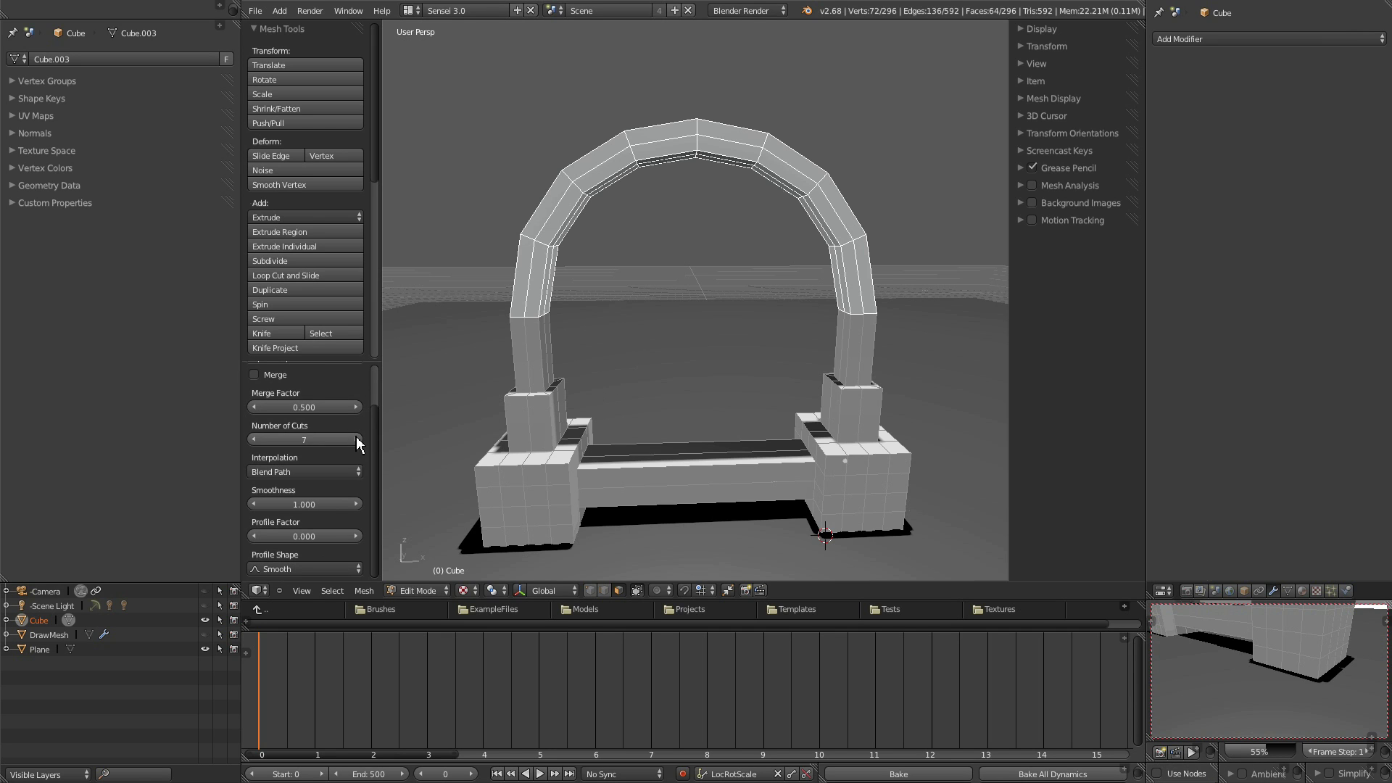
{"action": "mouse_move", "coordinate": [334, 507]}
{"action": "left_mouse_down"}
{"action": "mouse_move", "coordinate": [302, 507]}
{"action": "mouse_move", "coordinate": [340, 514]}
{"action": "mouse_move", "coordinate": [311, 528]}
{"action": "mouse_move", "coordinate": [283, 514]}
{"action": "mouse_move", "coordinate": [376, 507]}
{"action": "mouse_move", "coordinate": [305, 507]}
{"action": "mouse_move", "coordinate": [348, 507]}
{"action": "mouse_move", "coordinate": [320, 509]}
{"action": "left_mouse_up"}
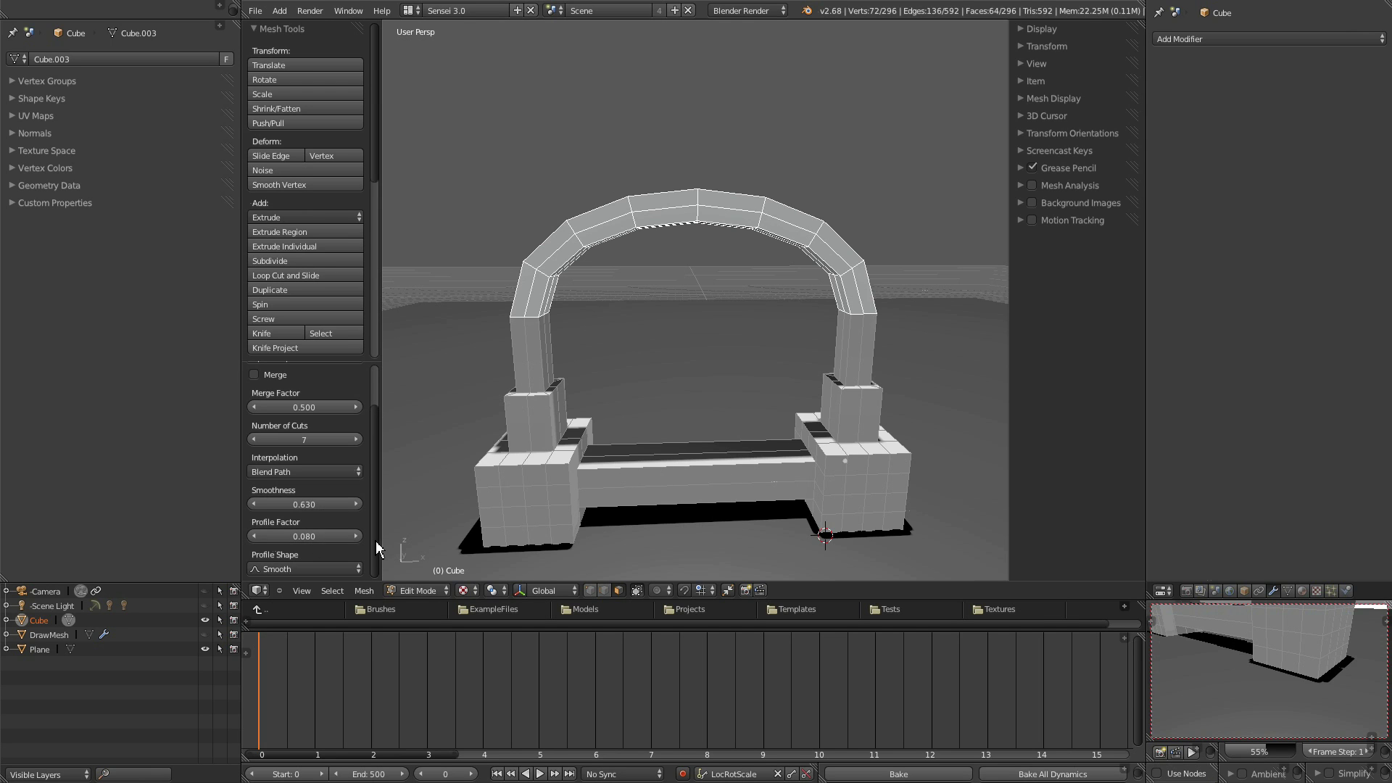
Set the arch bridge's profile factor to 0.
{"action": "left_click", "coordinate": [313, 538]}
{"action": "type", "text": "0"}
{"action": "key", "text": "Return"}
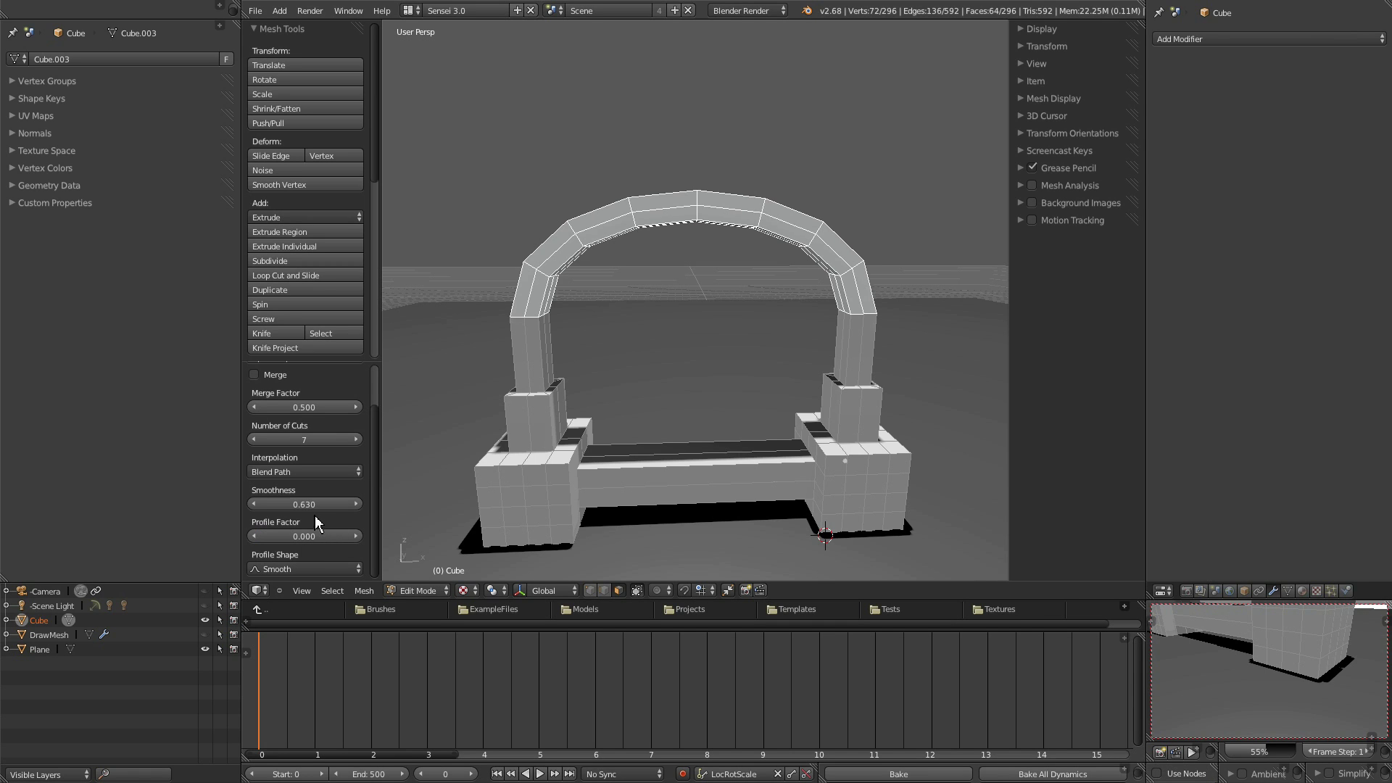
Set the arch bridge's number of cuts to 15 and its smoothness to 0.840.
{"action": "left_click_drag", "start_coordinate": [306, 503], "coordinate": [306, 506]}
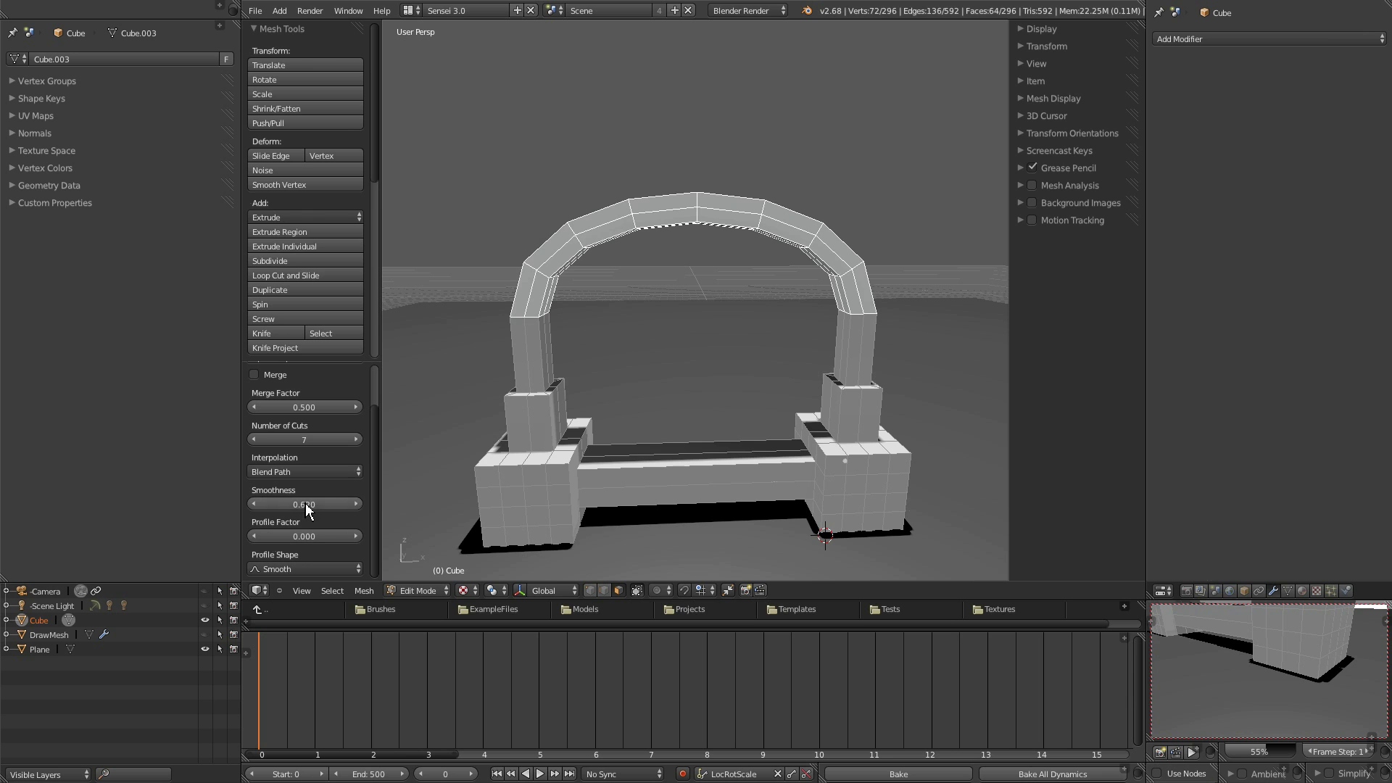
{"action": "left_click", "coordinate": [356, 440]}
{"action": "left_click", "coordinate": [356, 439]}
{"action": "left_click", "coordinate": [356, 440]}
{"action": "left_click", "coordinate": [356, 439]}
{"action": "left_click", "coordinate": [356, 439]}
{"action": "left_click", "coordinate": [356, 439]}
{"action": "left_click", "coordinate": [356, 440]}
{"action": "left_click", "coordinate": [356, 439]}
{"action": "left_click_drag", "start_coordinate": [338, 507], "coordinate": [356, 507]}
{"action": "middle_click_drag", "start_coordinate": [558, 459], "coordinate": [574, 428]}
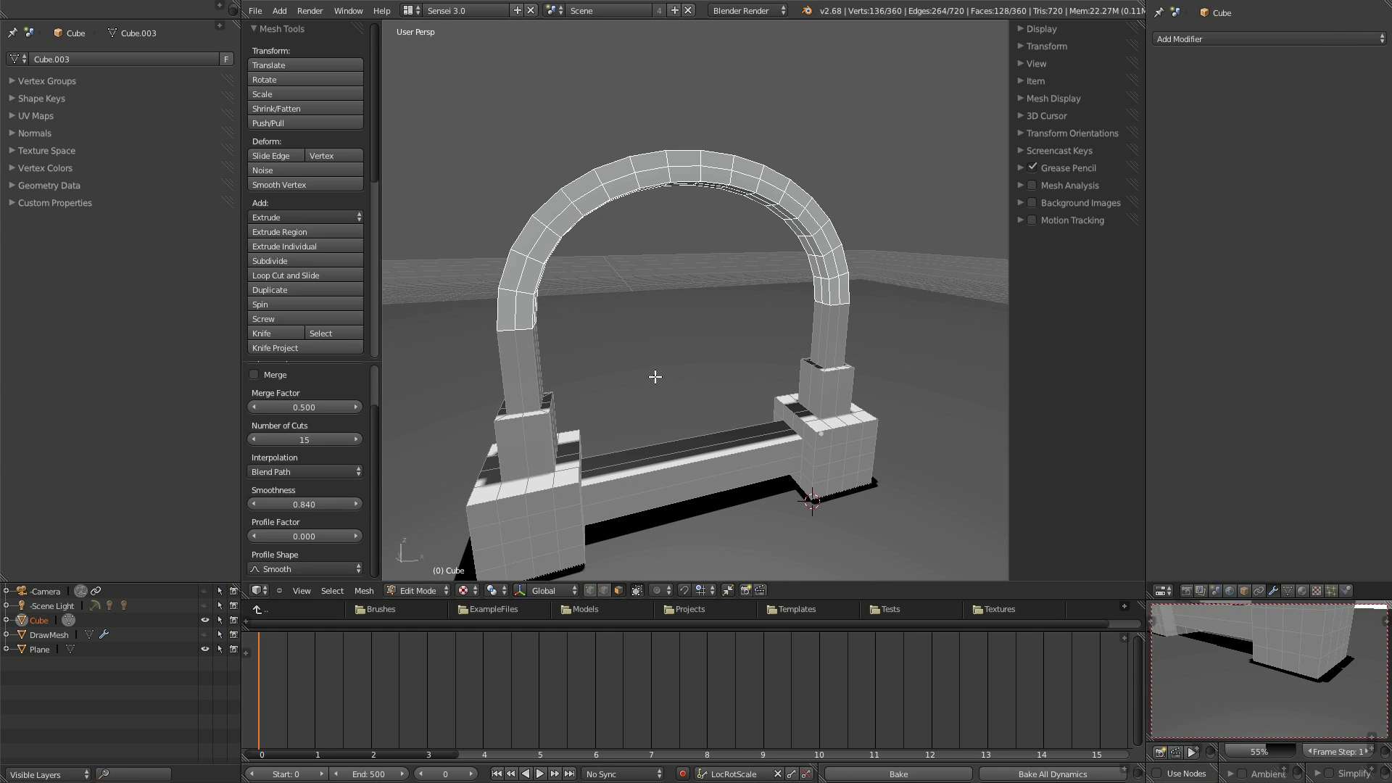
{"action": "left_click_drag", "start_coordinate": [376, 447], "coordinate": [385, 402]}
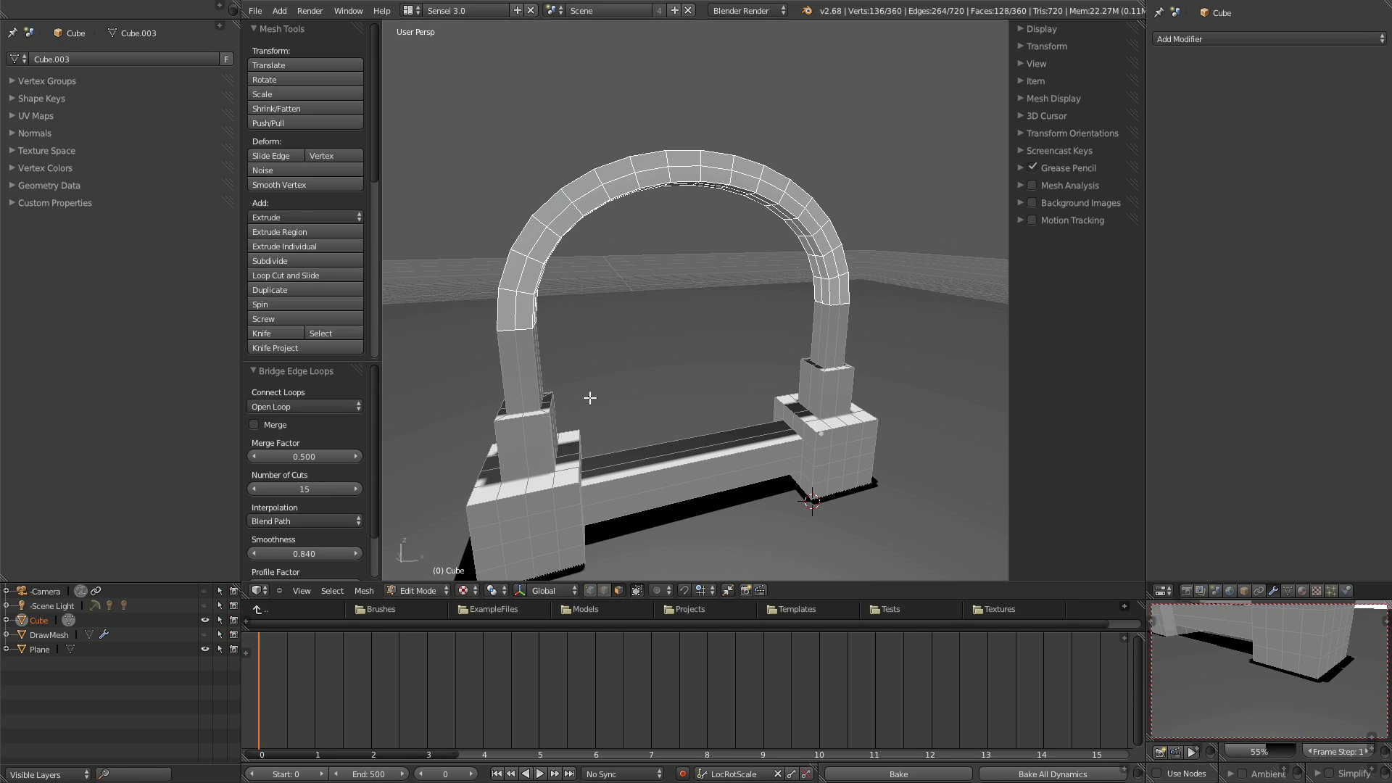
Leave Edit Mode and duplicate the arch object, moving the copy -8.148 units along the global Y axis.
{"action": "key", "text": "Tab"}
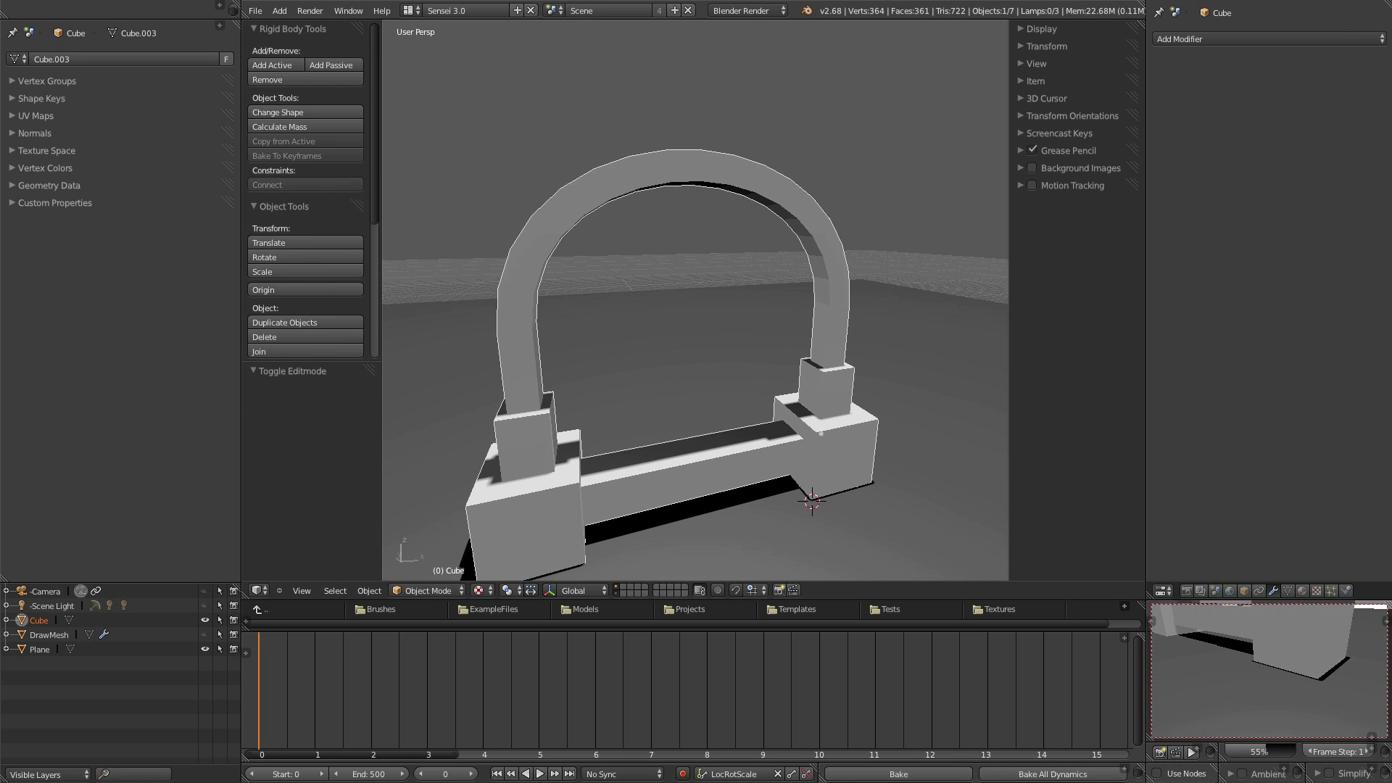
{"action": "key", "text": "Tab"}
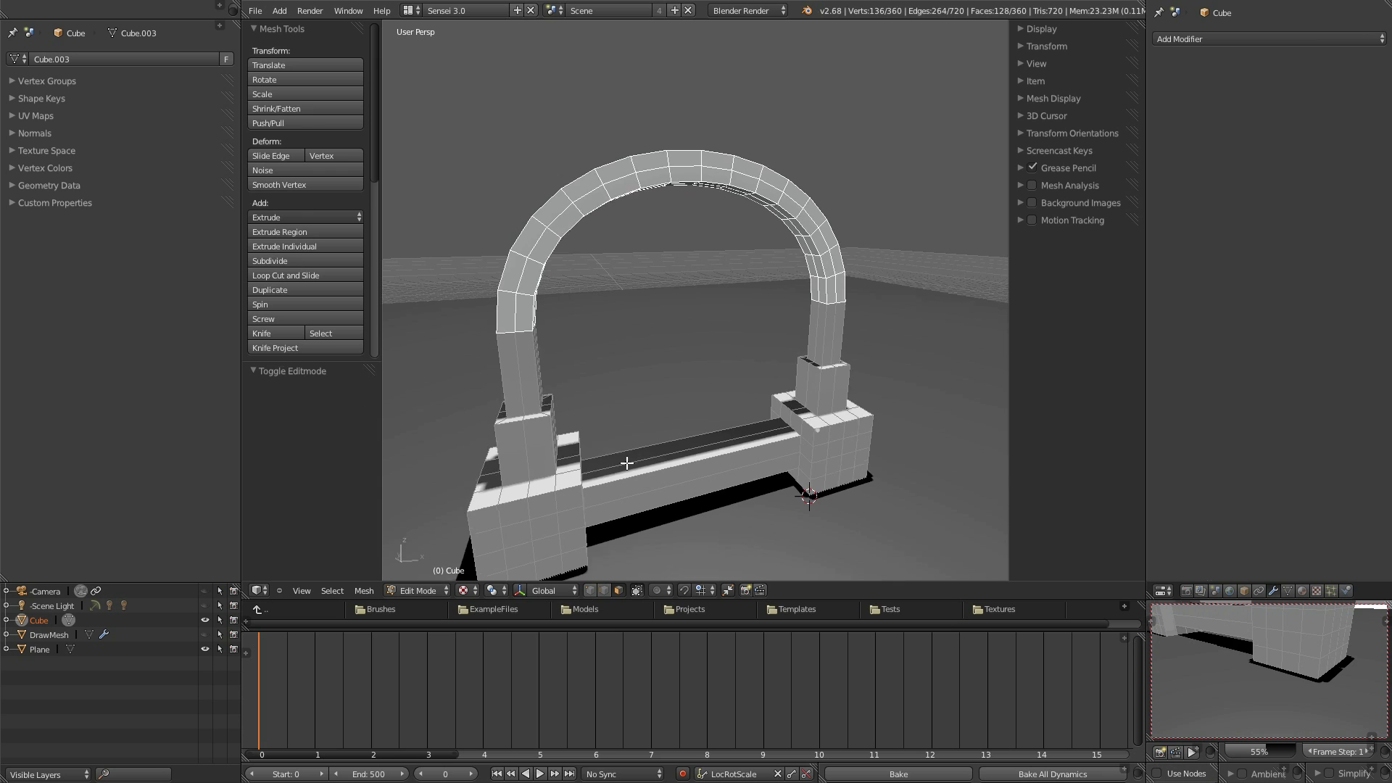
{"action": "middle_click_drag", "start_coordinate": [621, 459], "coordinate": [706, 366]}
{"action": "middle_click_drag", "start_coordinate": [749, 454], "coordinate": [748, 398]}
{"action": "key", "text": "Tab"}
{"action": "key", "text": "shift+d"}
{"action": "key", "text": "y"}
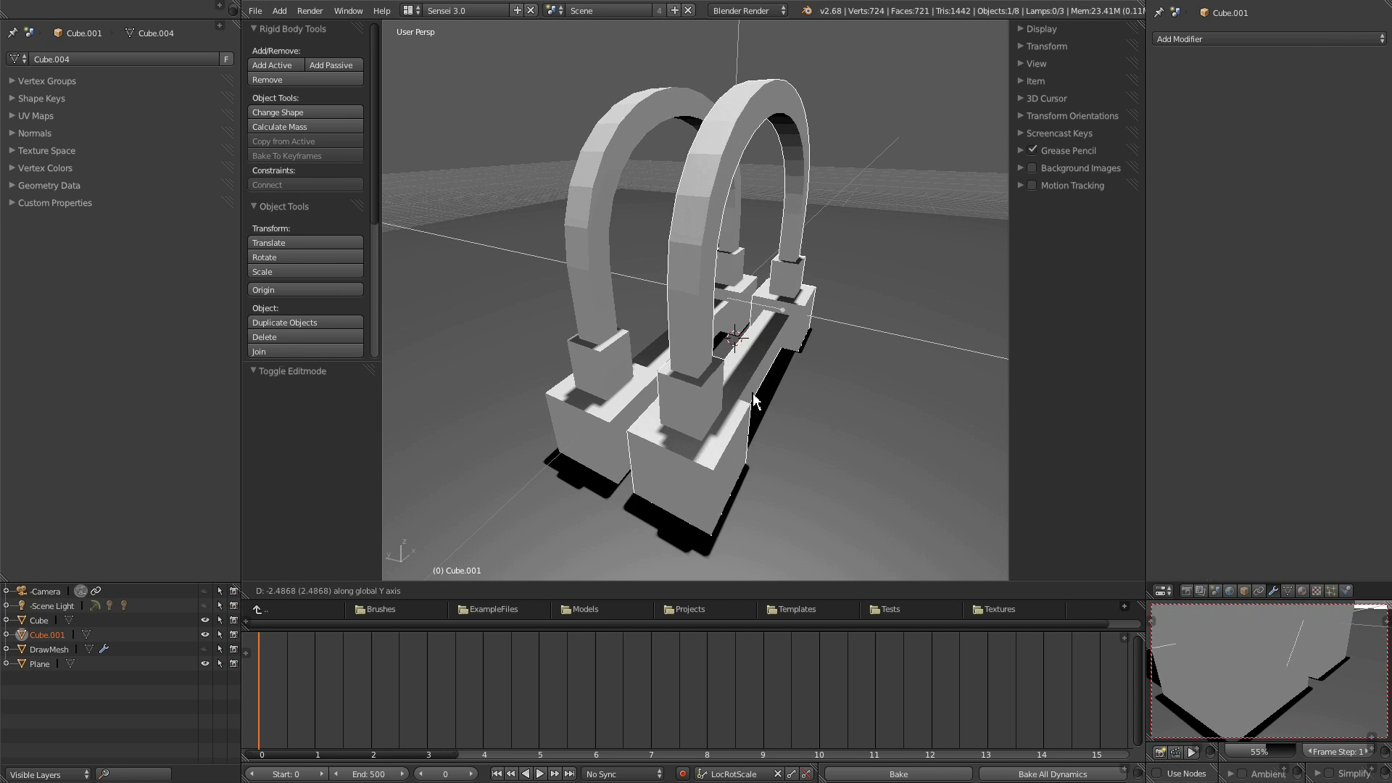
{"action": "left_click", "coordinate": [912, 441]}
{"action": "middle_click_drag", "start_coordinate": [908, 441], "coordinate": [798, 448]}
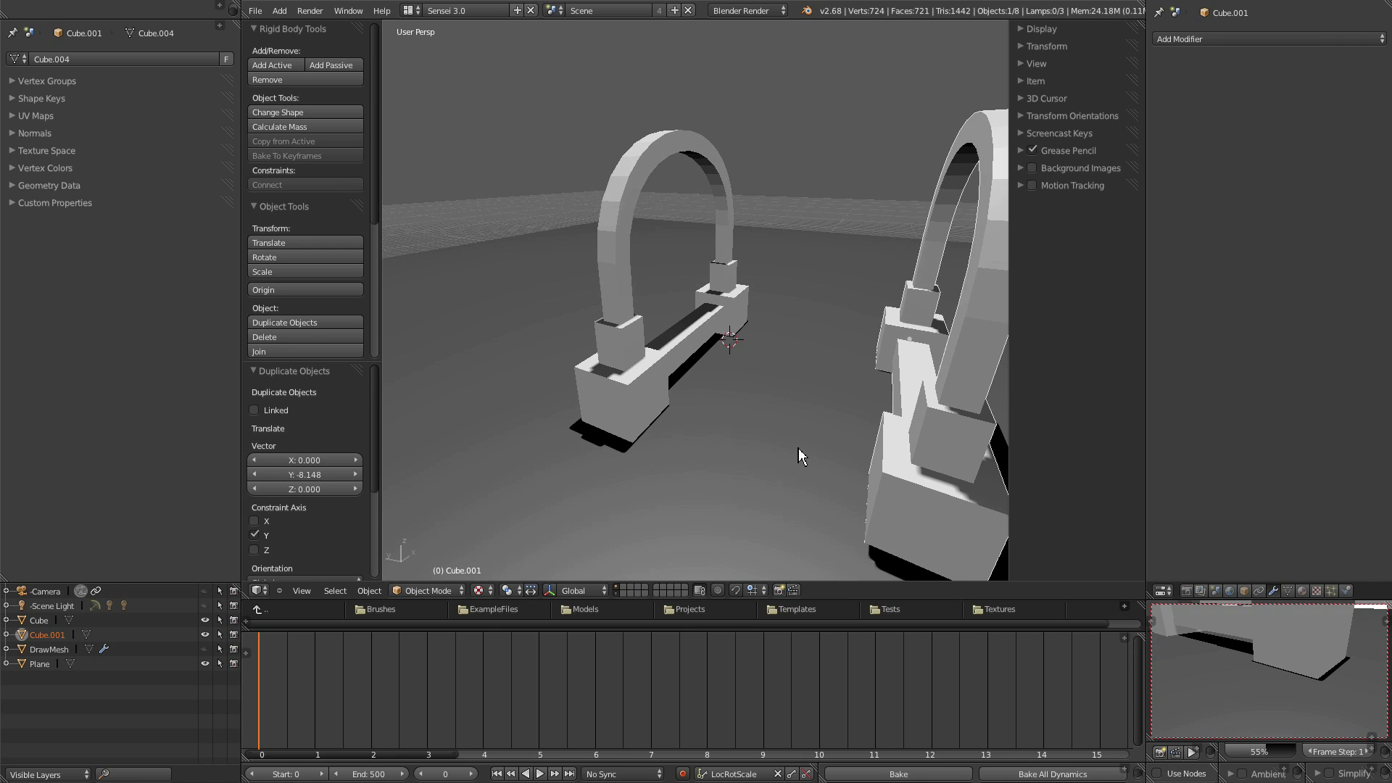
Add the original arch to the selection, join both arches into one object, and enter Edit Mode.
{"action": "right_click", "coordinate": [661, 145], "text": "shift"}
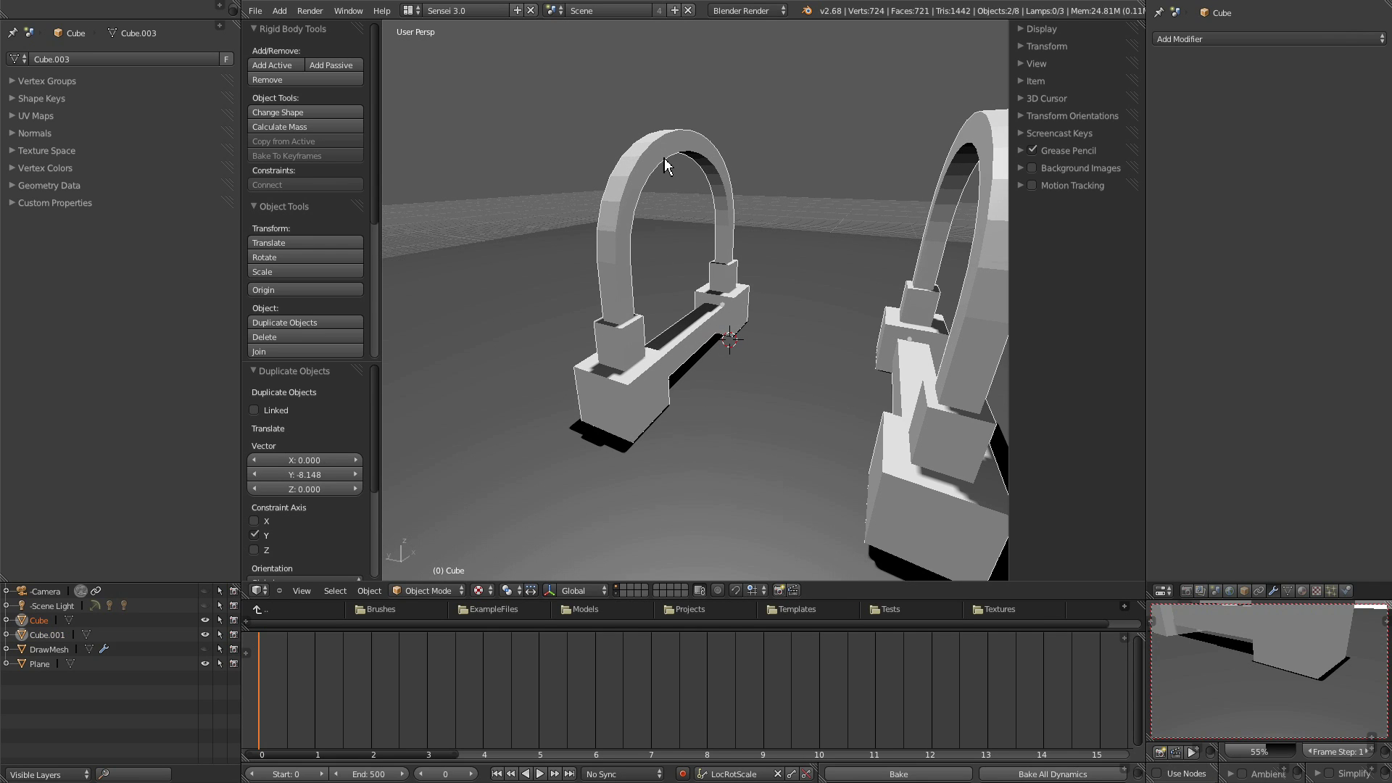
{"action": "key", "text": "ctrl+j"}
{"action": "middle_click_drag", "start_coordinate": [755, 368], "coordinate": [521, 307]}
{"action": "key", "text": "Tab"}
Select four faces on each of two facing base blocks at one end and bridge them with a straight beam.
{"action": "right_click", "coordinate": [520, 307]}
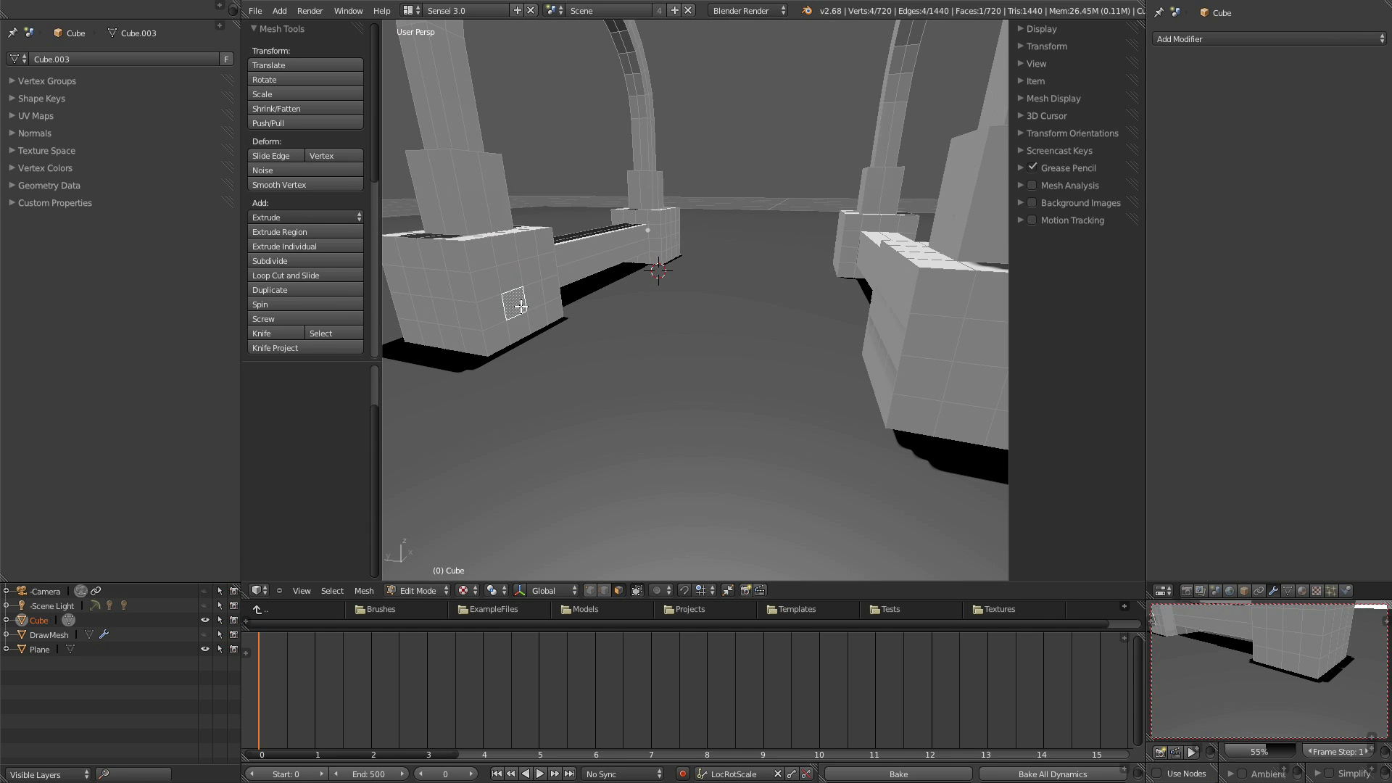
{"action": "right_click", "coordinate": [516, 279], "text": "shift"}
{"action": "scroll", "coordinate": [547, 328], "scroll_direction": "down", "scroll_amount": 3}
{"action": "middle_click_drag", "start_coordinate": [547, 328], "coordinate": [518, 56]}
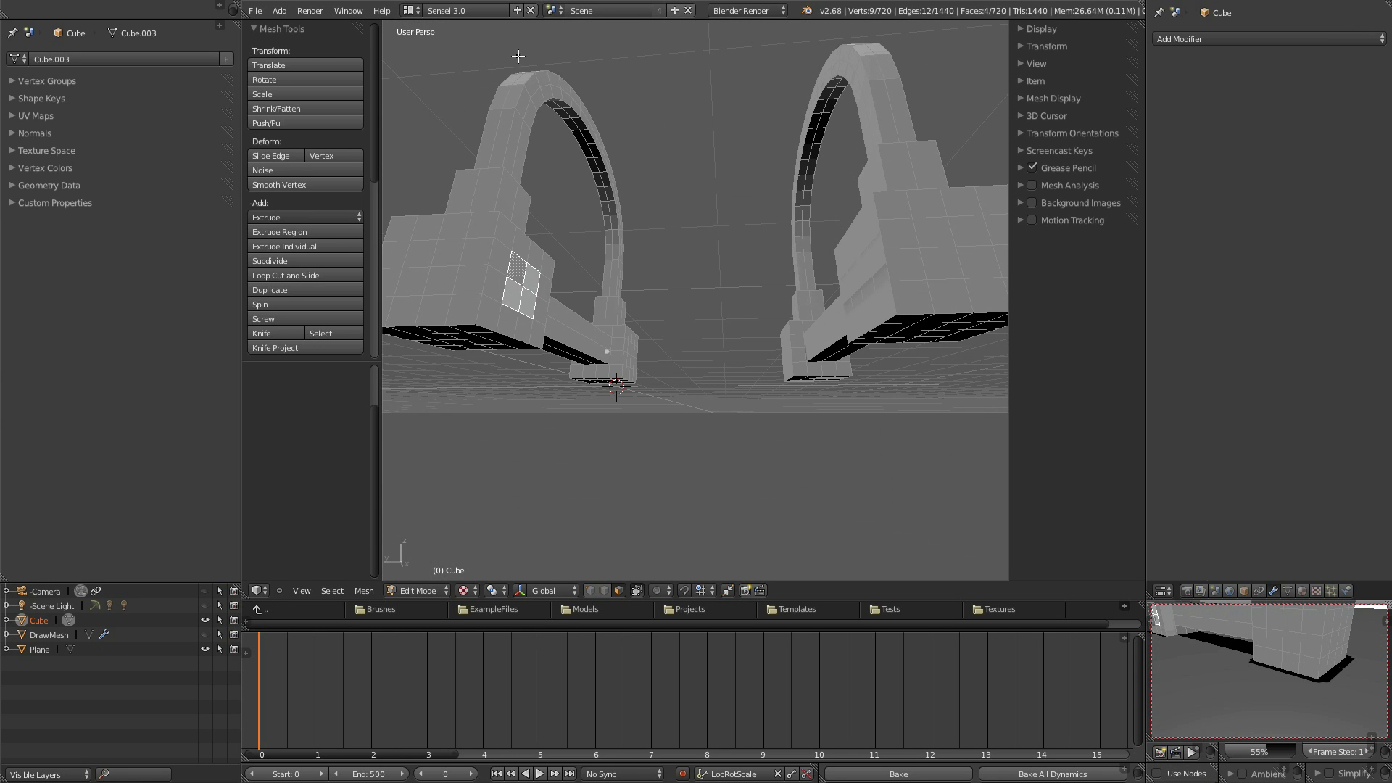
{"action": "middle_click_drag", "start_coordinate": [684, 221], "coordinate": [733, 304]}
{"action": "right_click", "coordinate": [827, 240], "text": "shift"}
{"action": "key", "text": "ctrl+e"}
{"action": "left_click", "coordinate": [731, 305]}
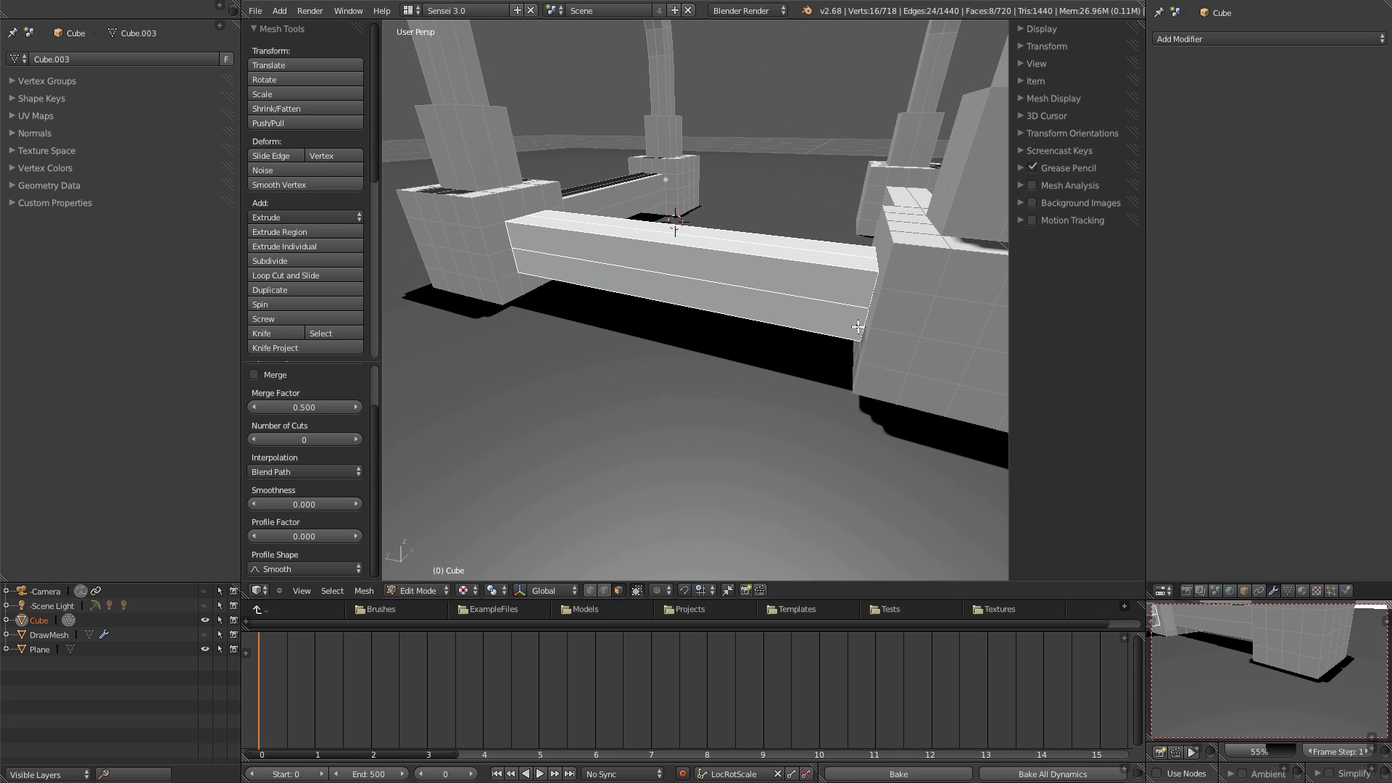
Select the matching four faces on the two facing base blocks at the opposite end and repeat the bridge operation.
{"action": "scroll", "coordinate": [858, 327], "scroll_direction": "down", "scroll_amount": 2}
{"action": "middle_click_drag", "start_coordinate": [882, 336], "coordinate": [620, 393]}
{"action": "scroll", "coordinate": [873, 342], "scroll_direction": "down", "scroll_amount": 3}
{"action": "scroll", "coordinate": [595, 337], "scroll_direction": "up", "scroll_amount": 2}
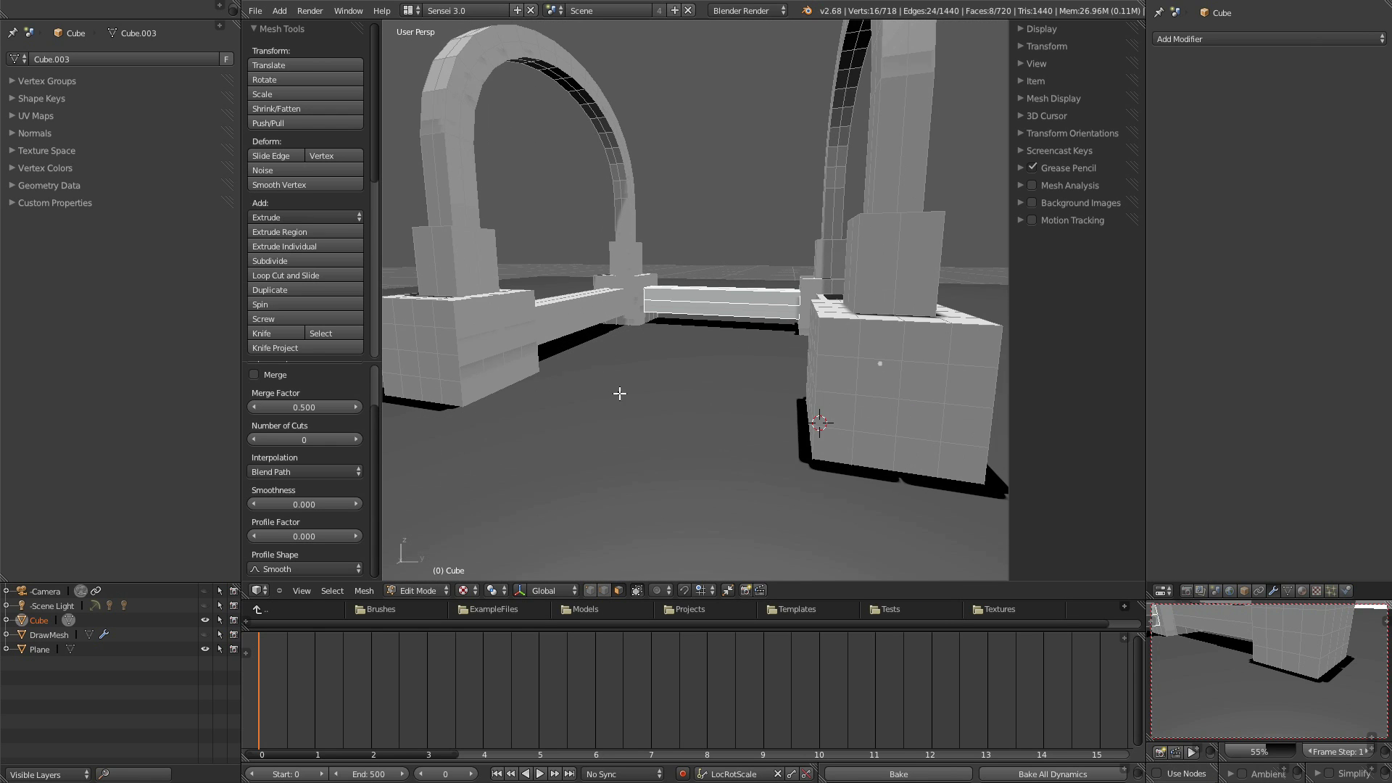
{"action": "right_click", "coordinate": [496, 357]}
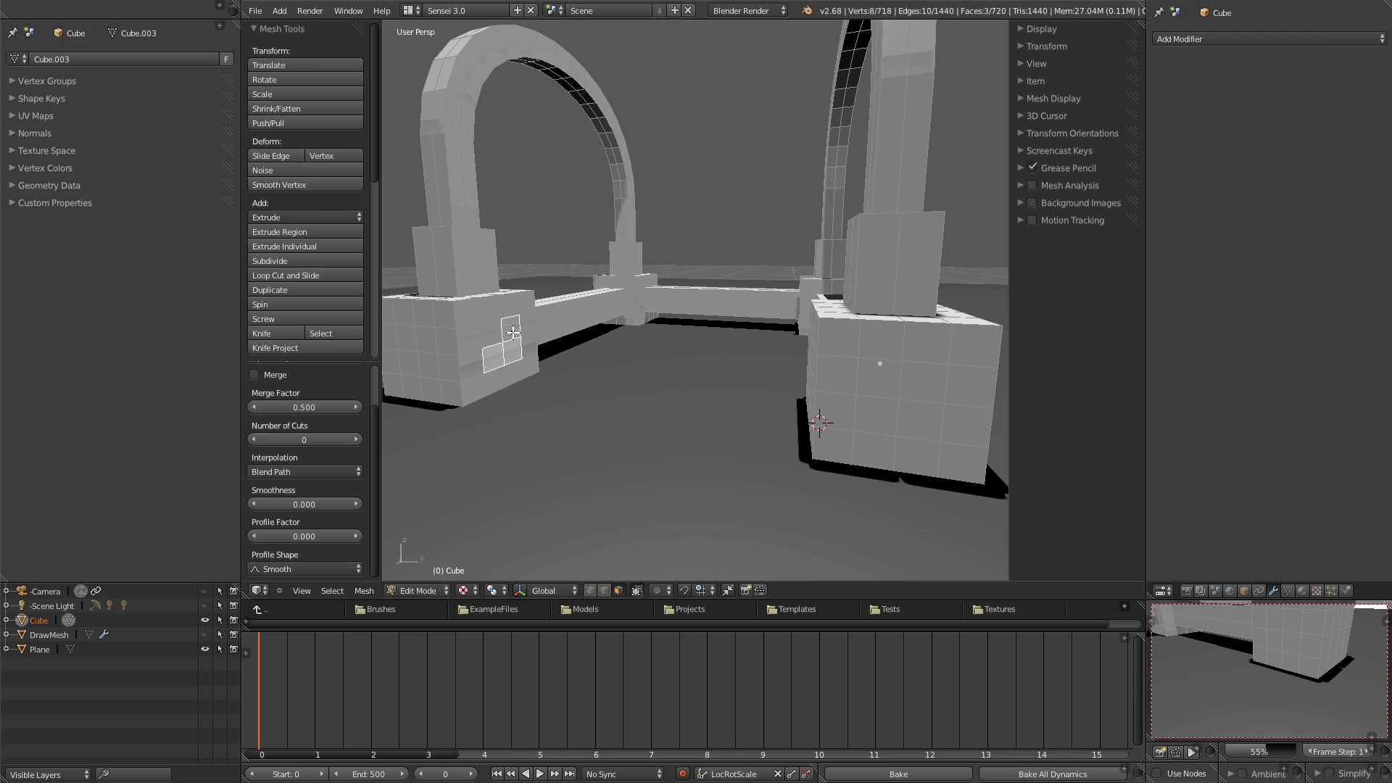
{"action": "scroll", "coordinate": [533, 366], "scroll_direction": "down", "scroll_amount": 3}
{"action": "middle_click_drag", "start_coordinate": [568, 389], "coordinate": [695, 345]}
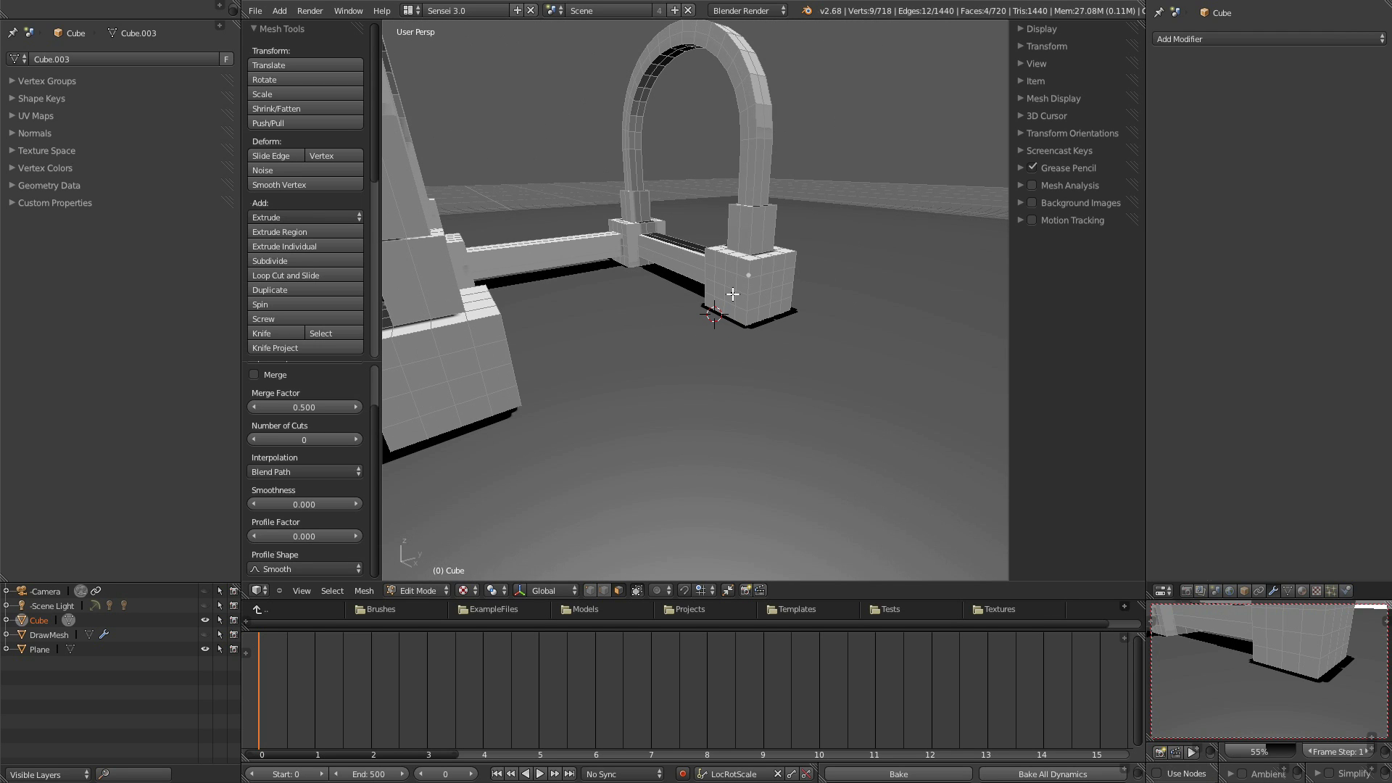
{"action": "key", "text": "shift+r"}
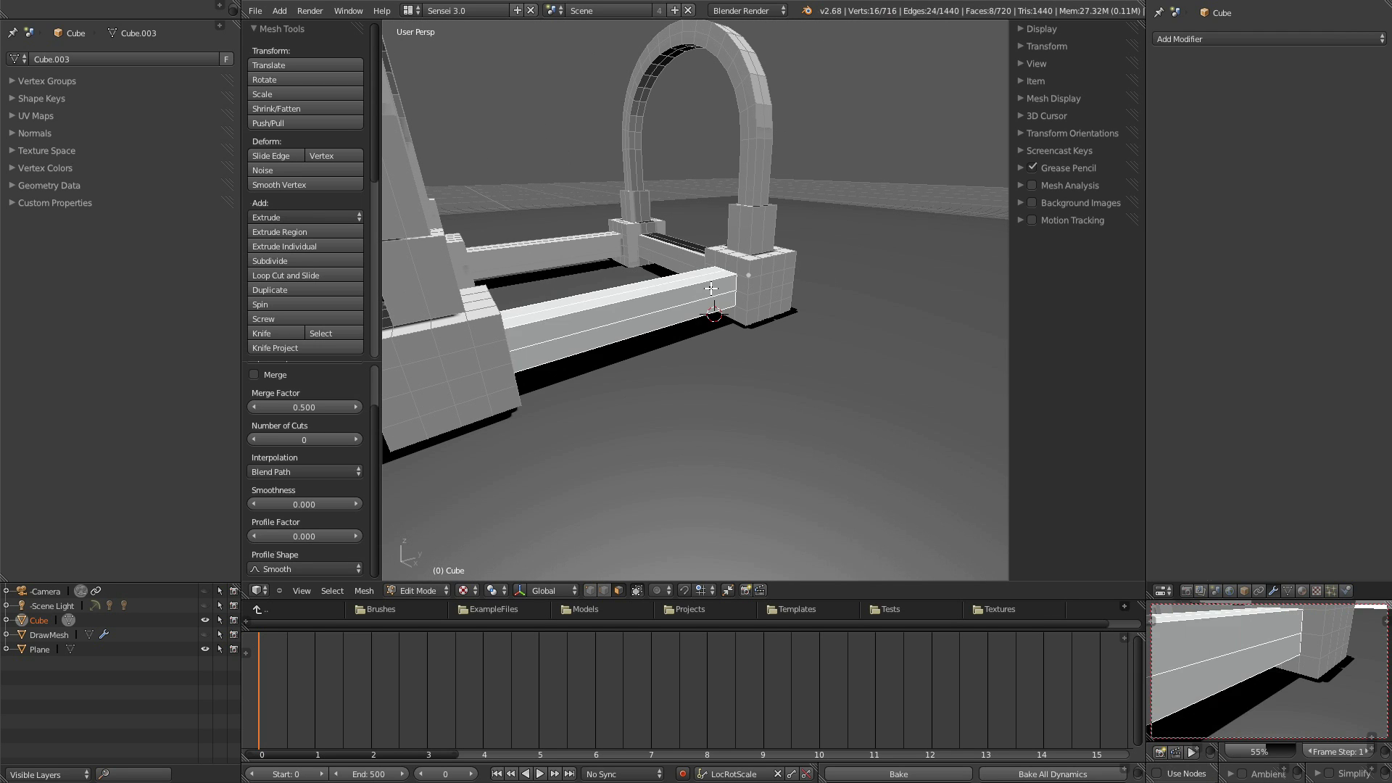
Return to Object Mode and inspect the joined double-arch structure from several sides.
{"action": "scroll", "coordinate": [615, 348], "scroll_direction": "down", "scroll_amount": 3}
{"action": "middle_click_drag", "start_coordinate": [615, 347], "coordinate": [786, 357]}
{"action": "scroll", "coordinate": [790, 358], "scroll_direction": "up", "scroll_amount": 2}
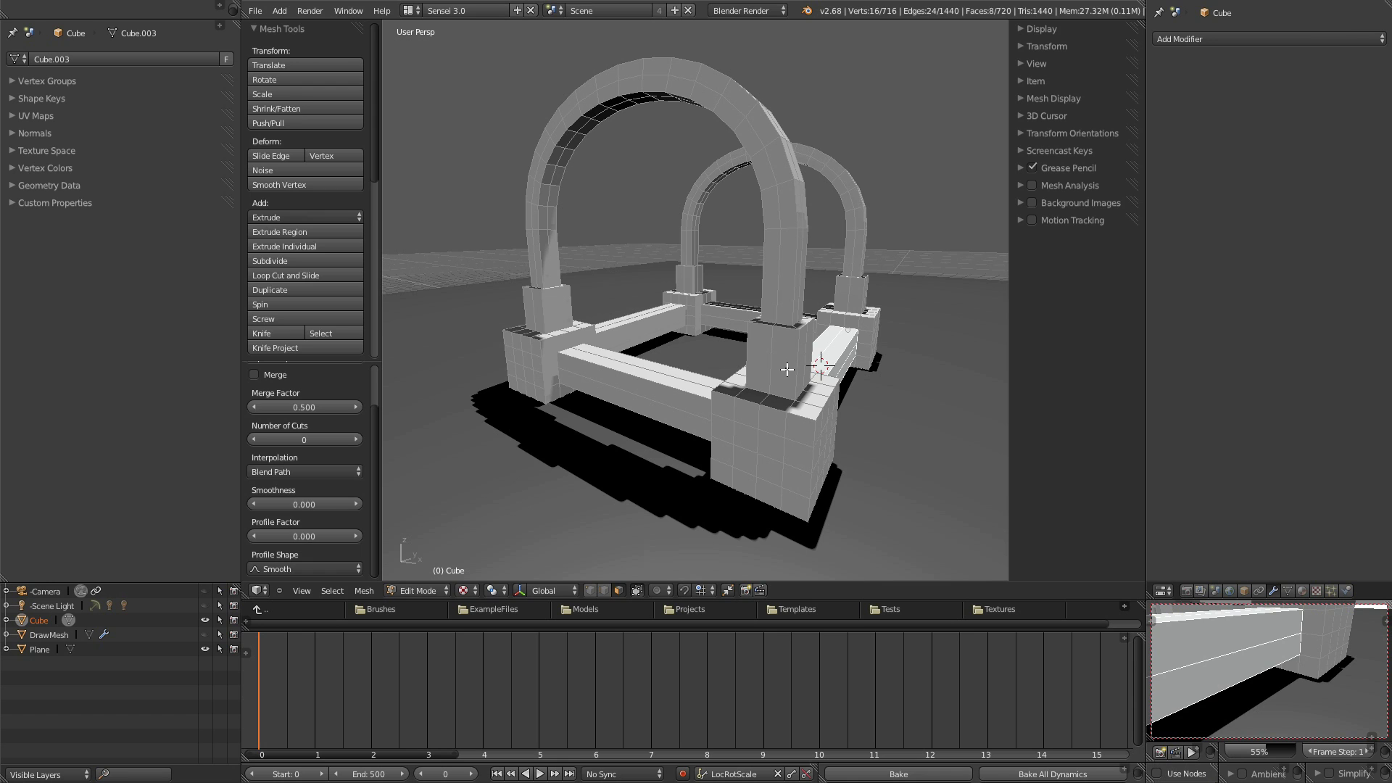
{"action": "key", "text": "Tab"}
{"action": "middle_click_drag", "start_coordinate": [837, 400], "coordinate": [780, 412]}
{"action": "scroll", "coordinate": [780, 412], "scroll_direction": "down", "scroll_amount": 2}
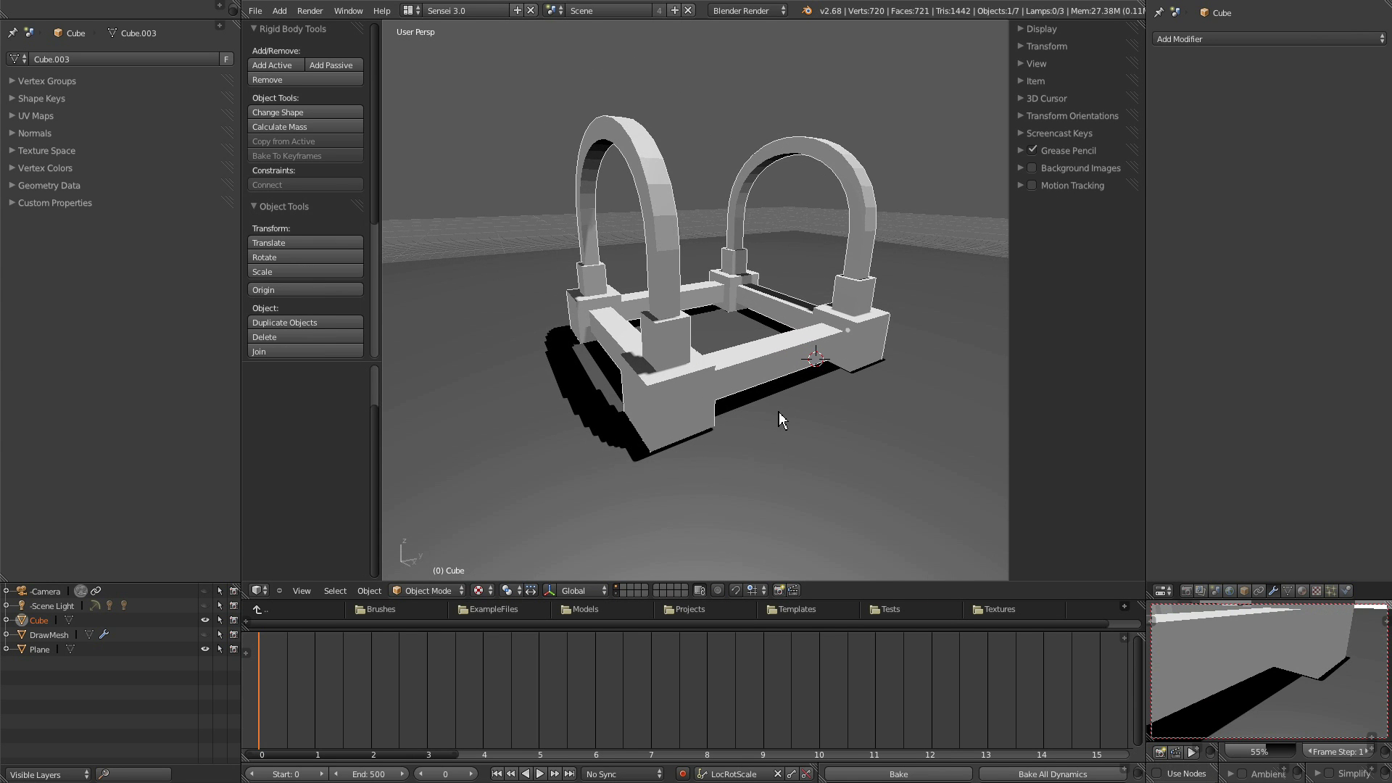